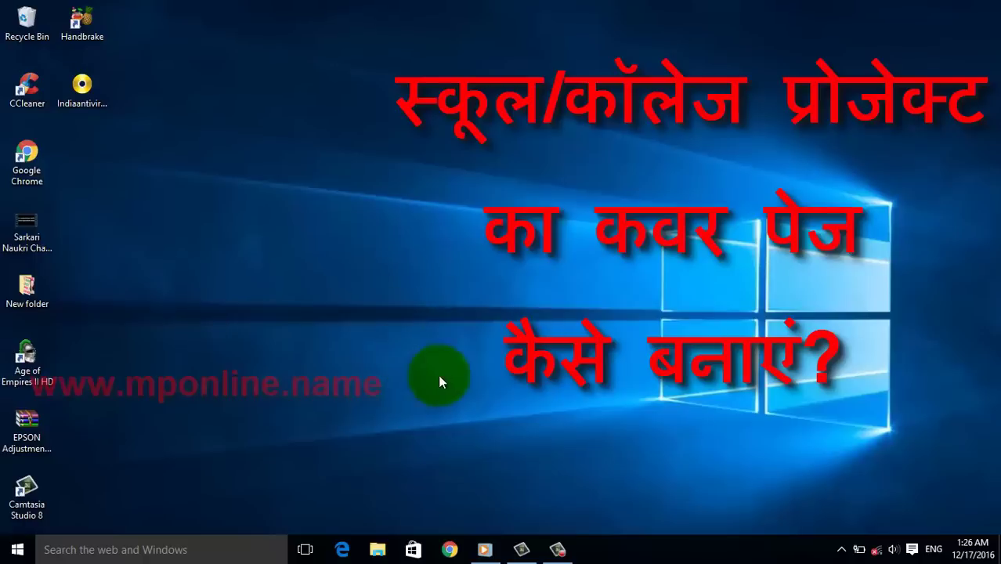
Create a new Microsoft Word Document on the desktop with the default name and open it in Word
right_click(294, 172)
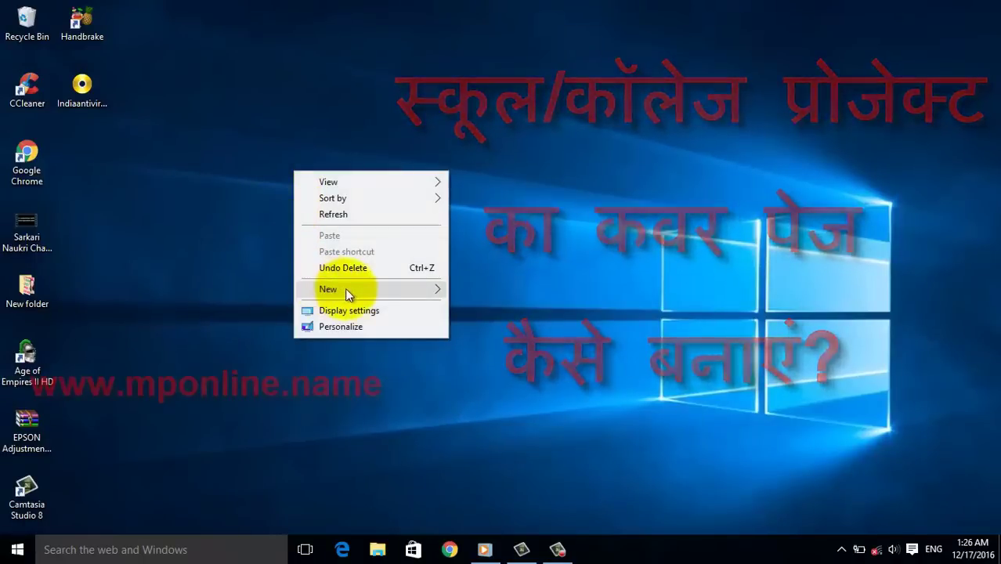
mouse_move(344, 288)
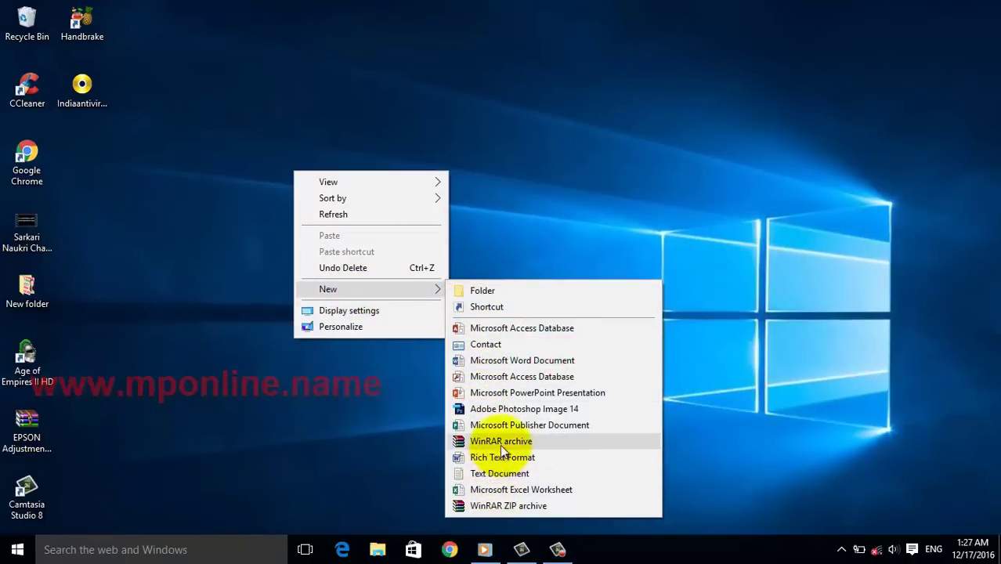
click(504, 365)
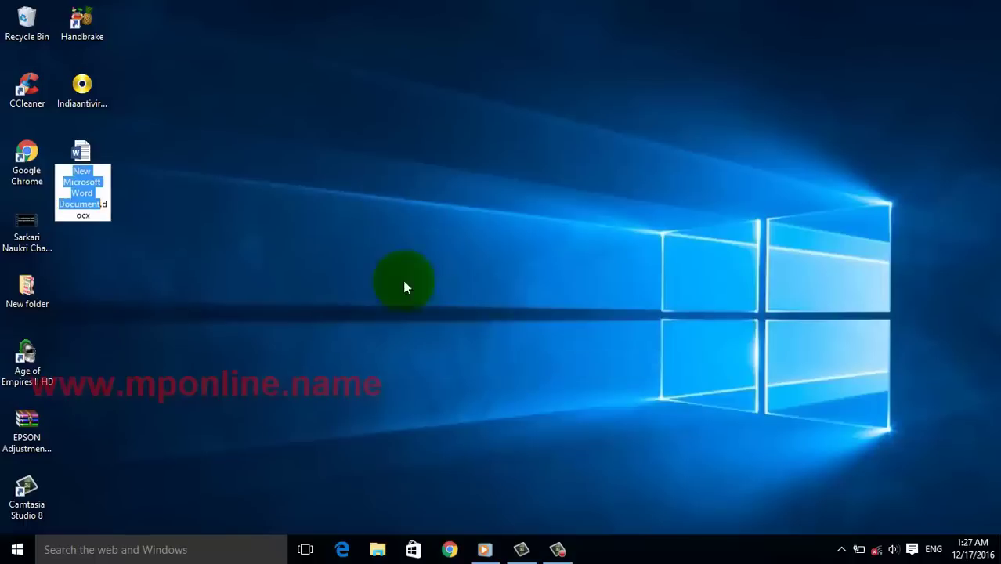
key(Return)
double_click(82, 188)
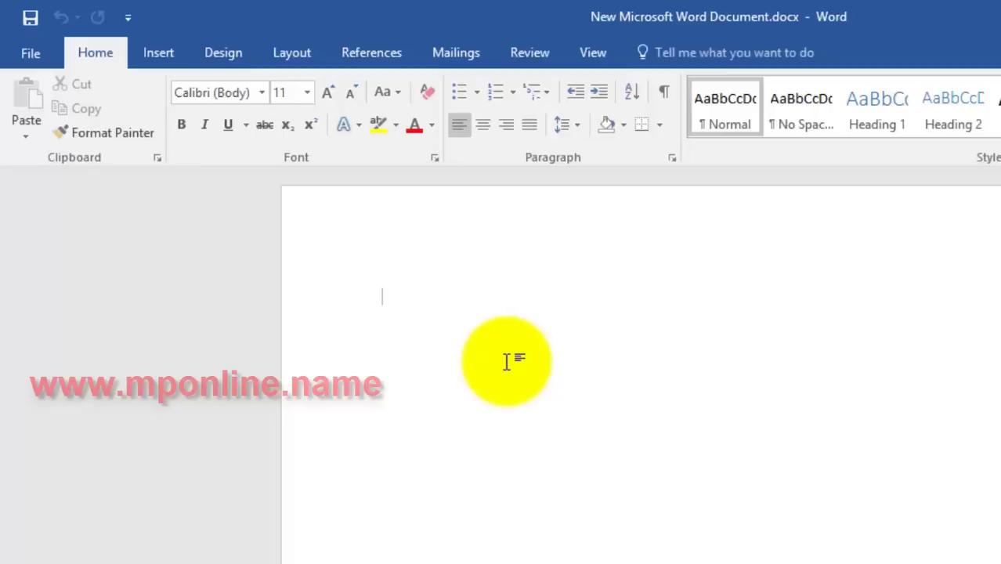
Type 'Royal Senior Higher Secondary School' and 'Session 2016-17' as the cover page's opening lines
text(Roy)
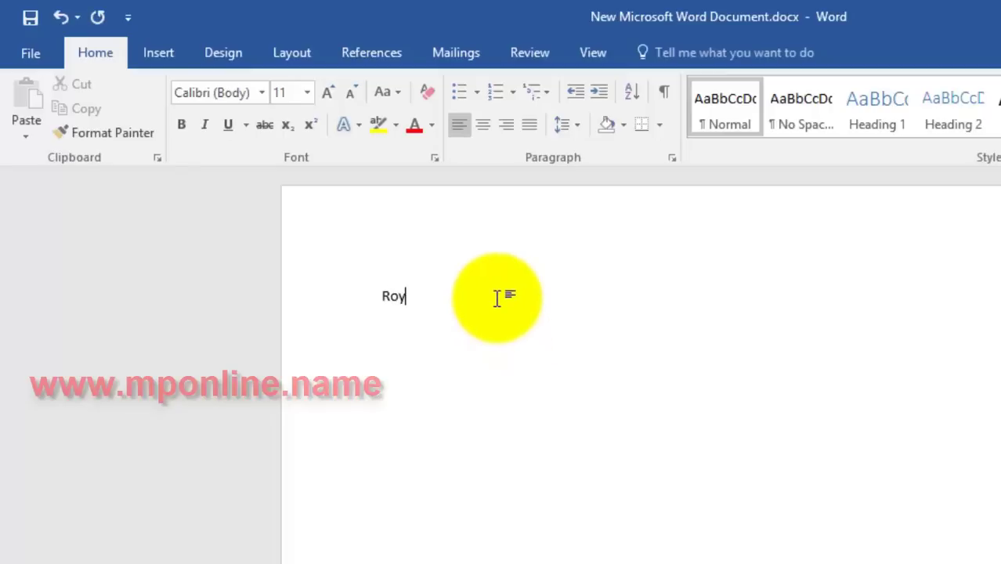
text(al)
text( S)
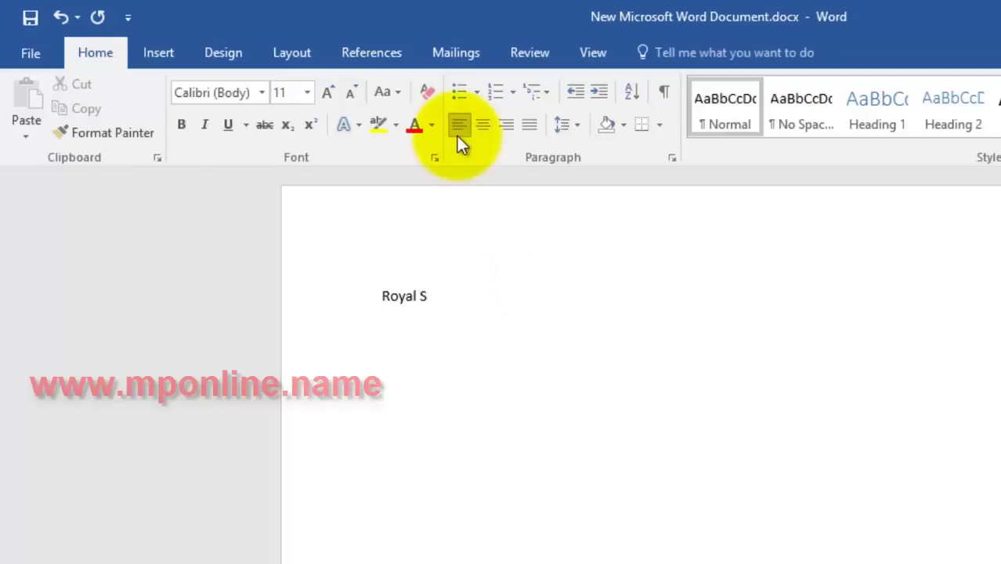
text(eni)
text(or )
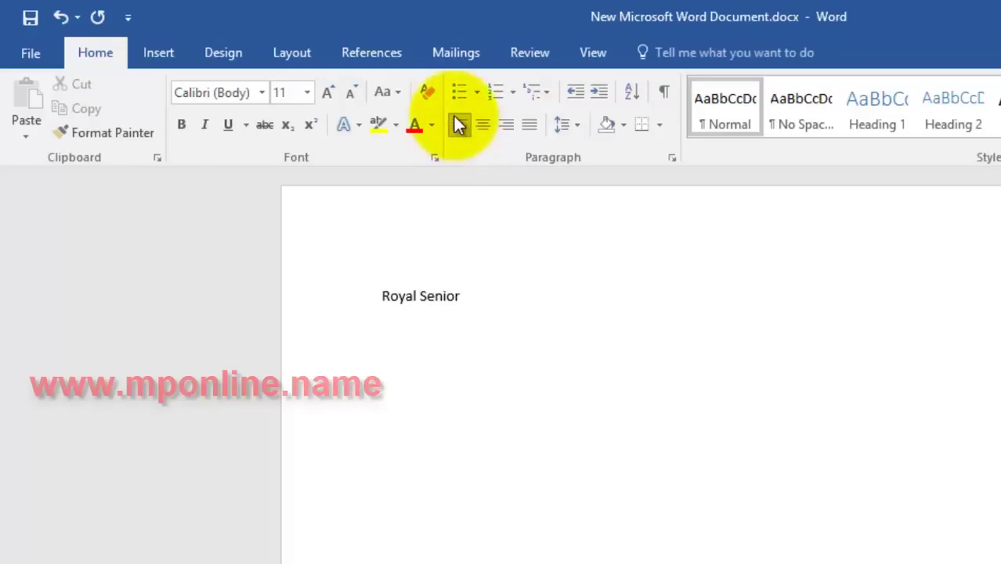
text(H)
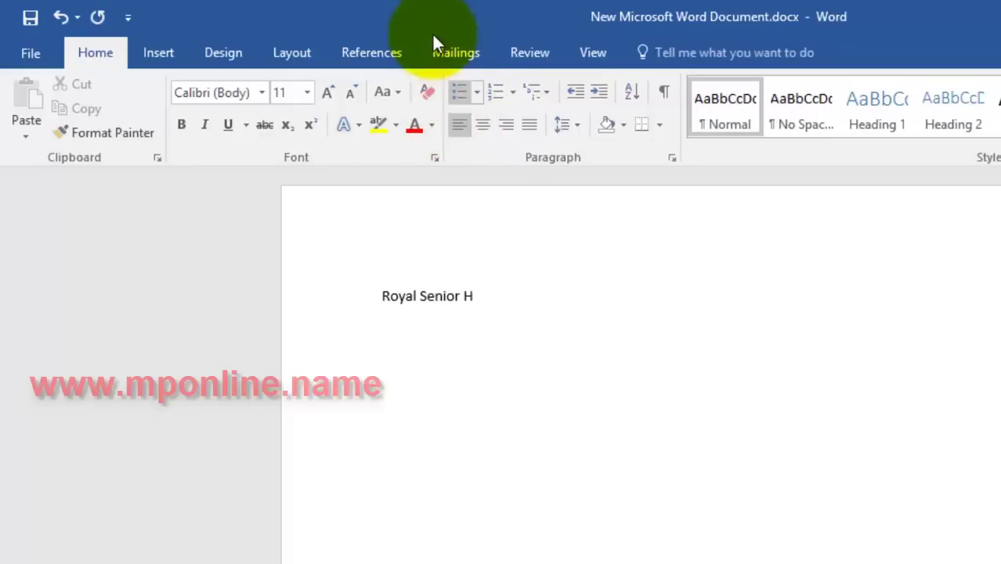
text(igher )
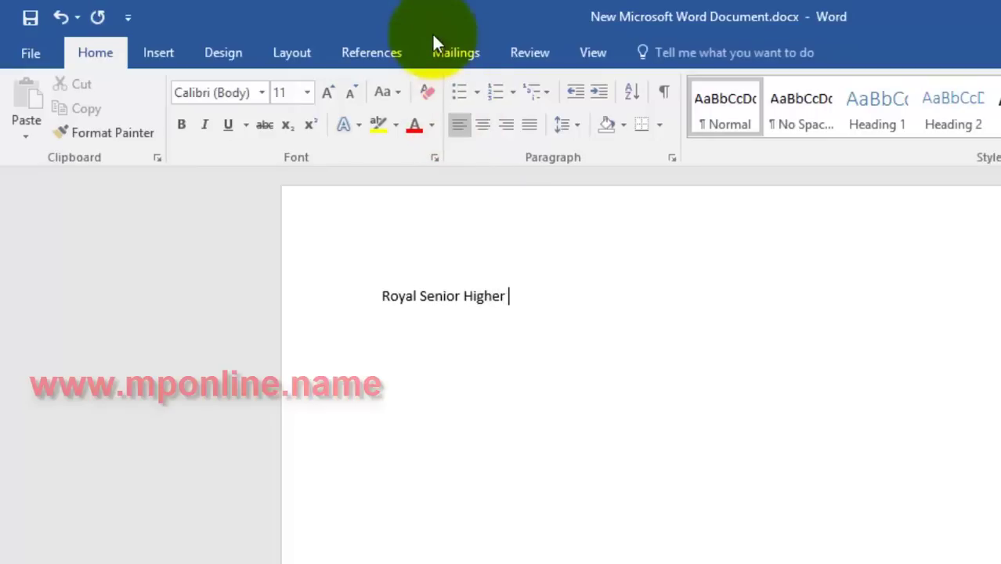
text(S)
text(ec)
text(onda)
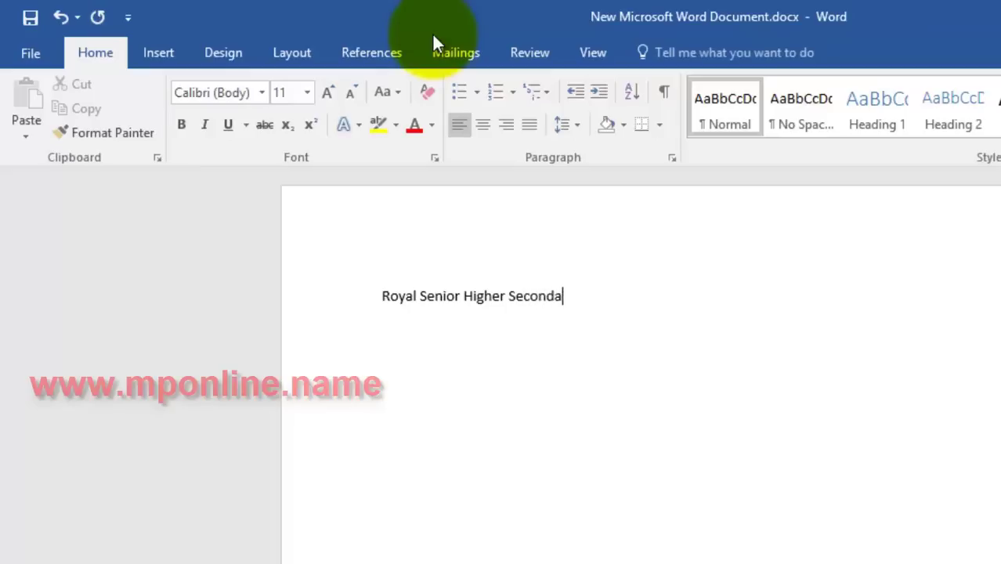
text(ry )
text(Sch)
text(ool )
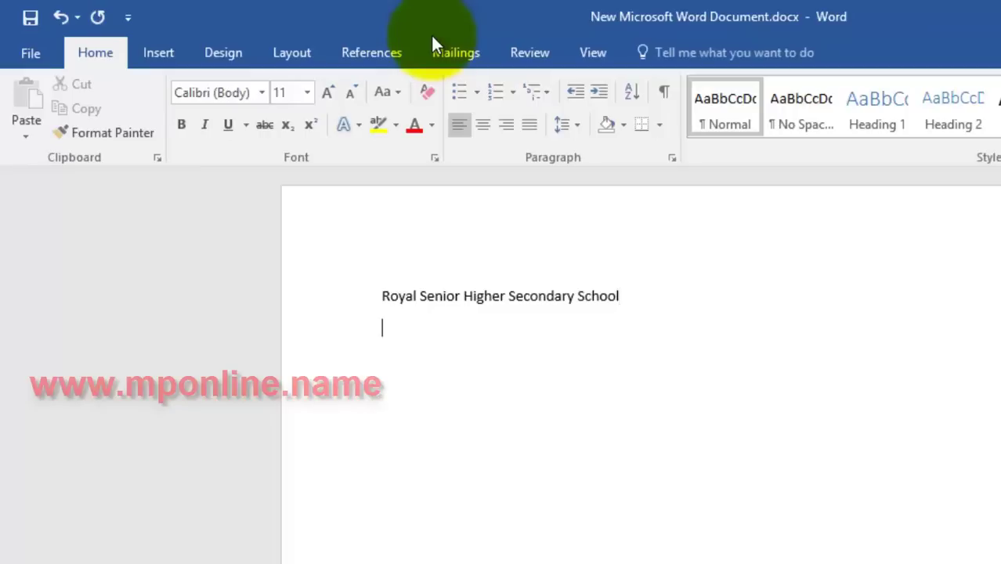
text(S)
text(essio)
text(n 201)
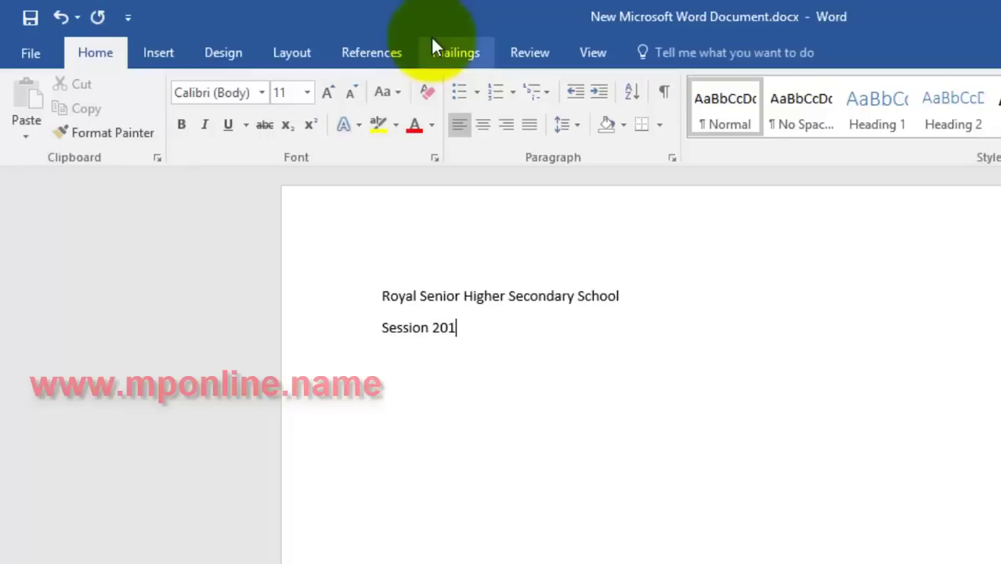
text(6-1)
text(7)
Add a 'Topic- Name of Topic' line and a 'Submitted To Submitted By' line below the session line
key(Return)
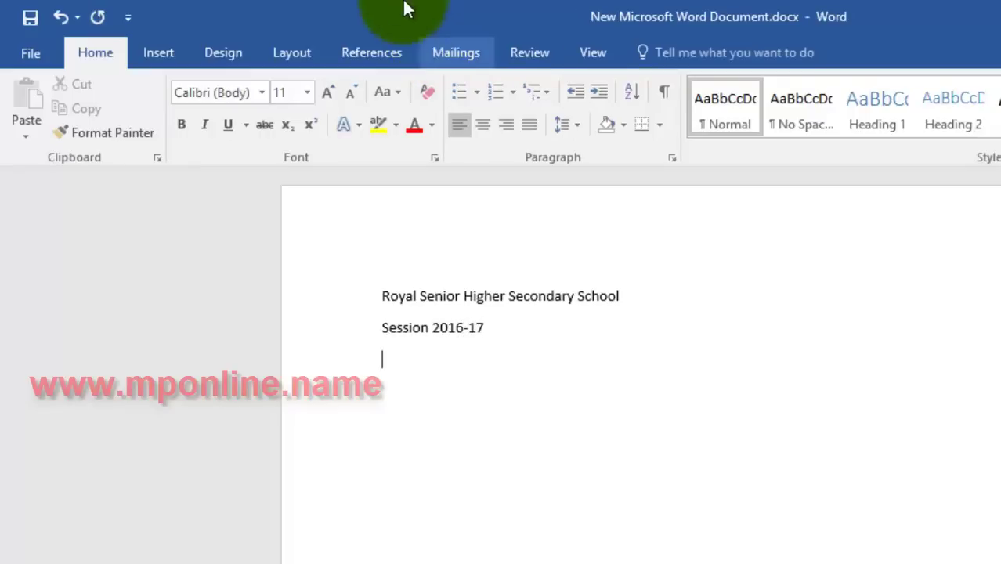
text(T)
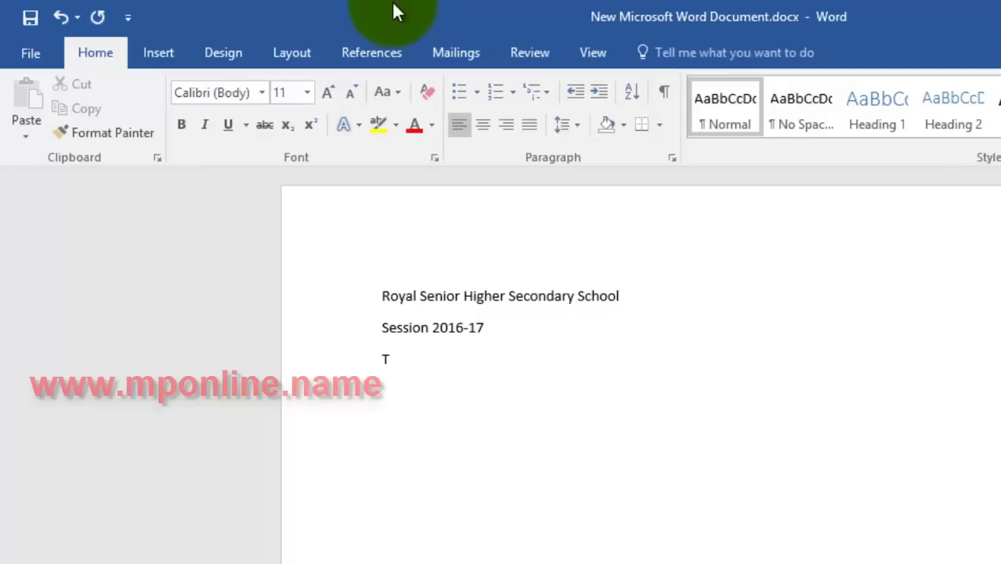
text(opi)
text(c)
text(-)
key(Return)
click(421, 360)
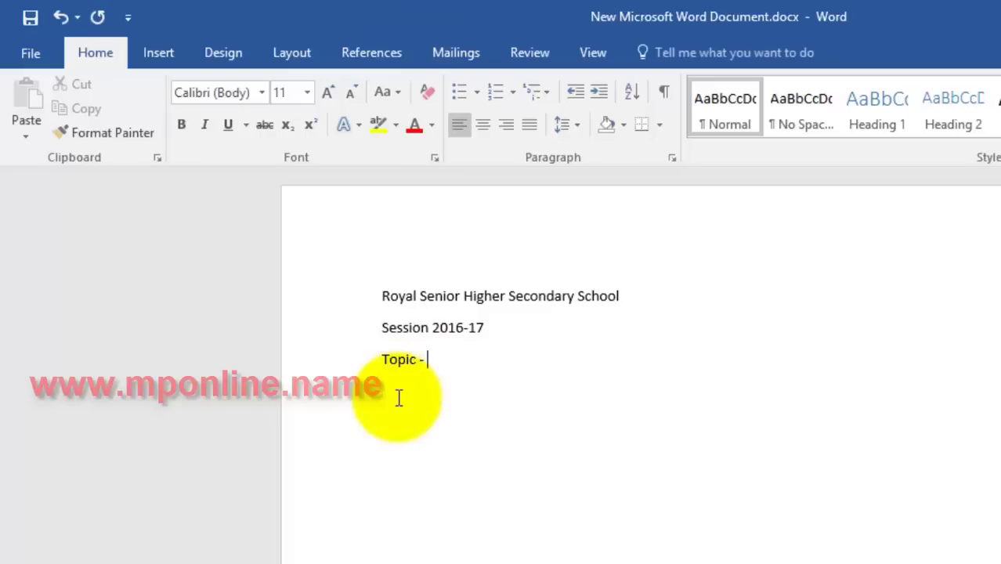
text(N)
text(ame )
text(of)
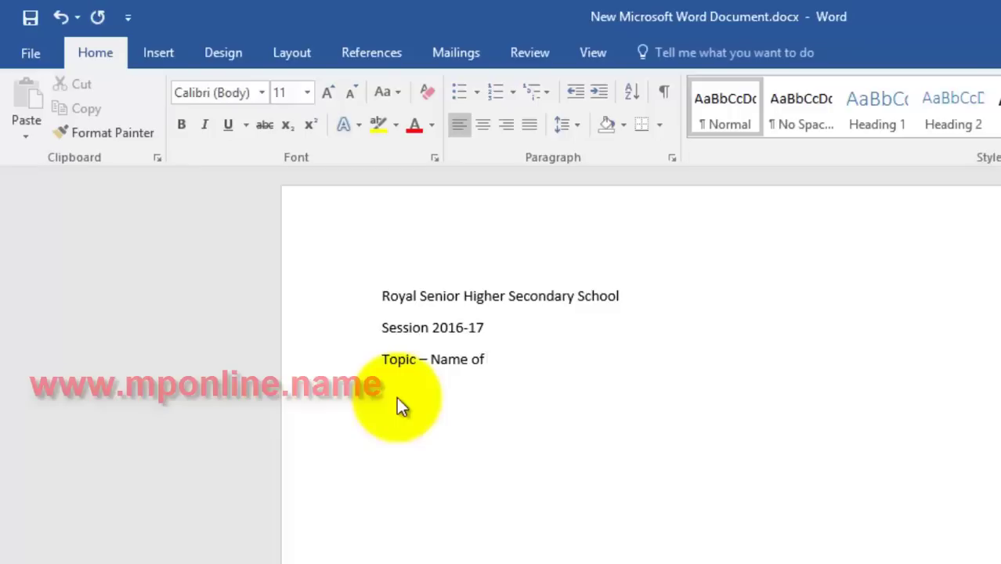
text( T)
text(opic)
text(s)
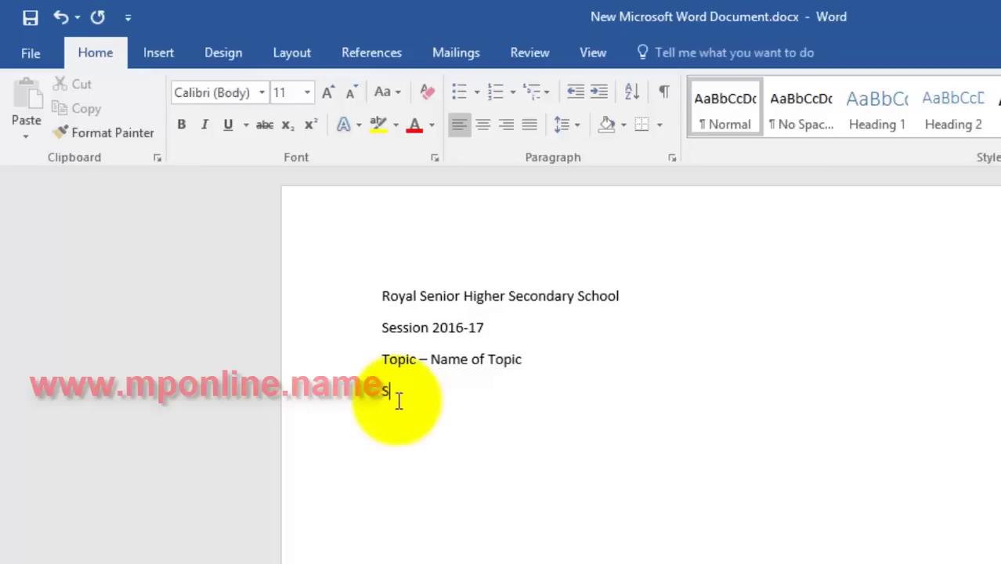
text(ubm)
text(itted )
text(T)
text(o)
text( Sub)
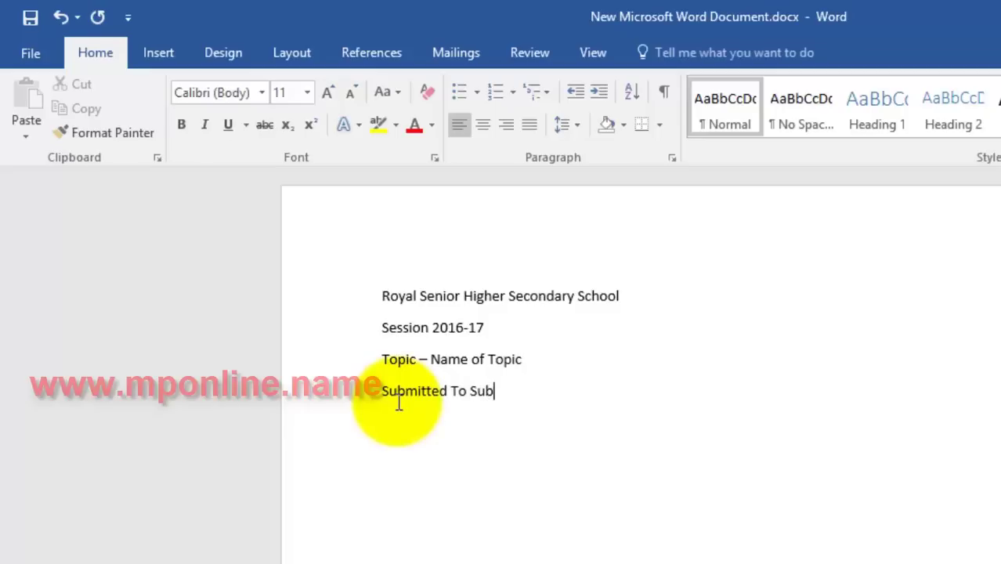
text(mitted )
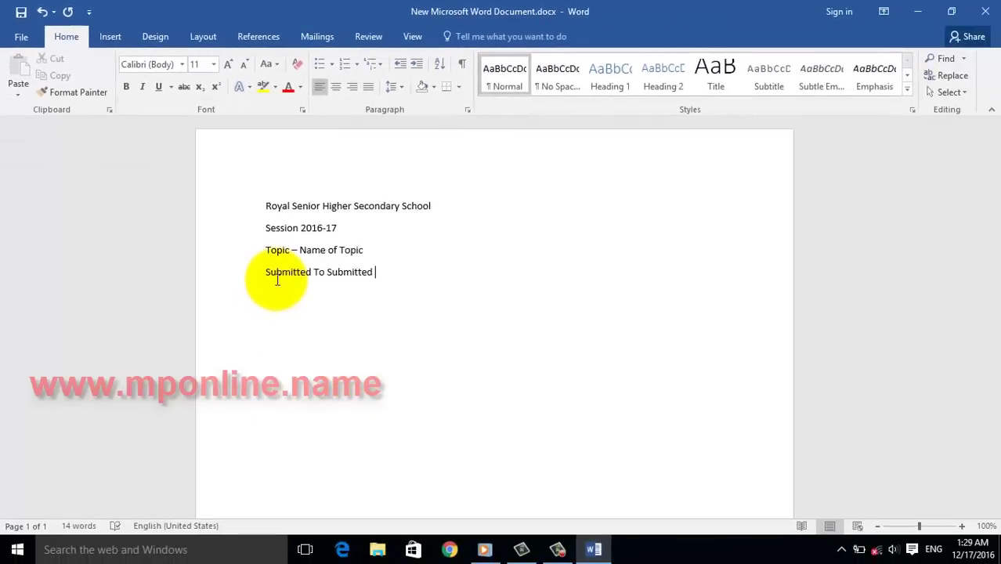
text(By)
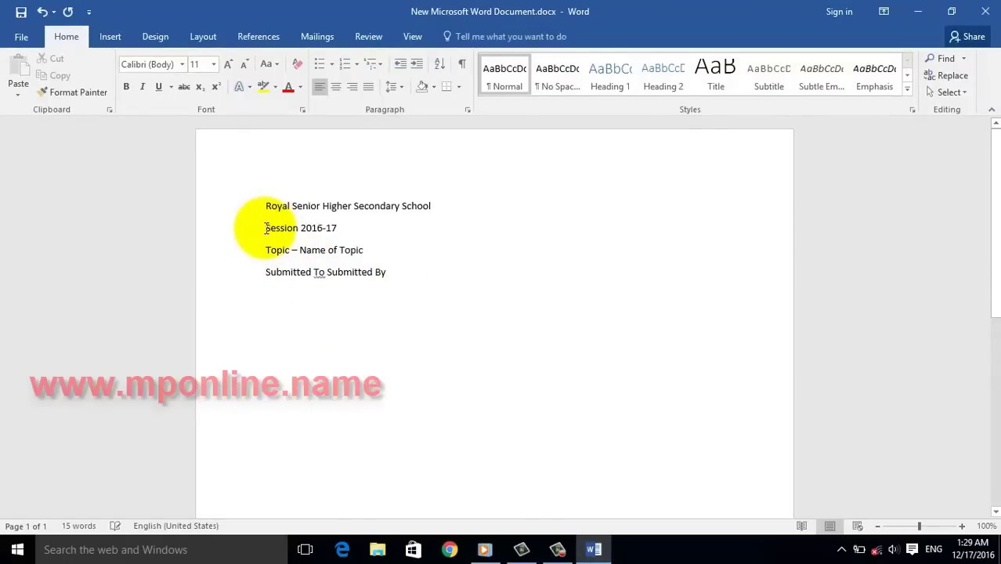
Grow the Session 2016-17 text several font sizes, to about 22
drag(265, 227, 338, 228)
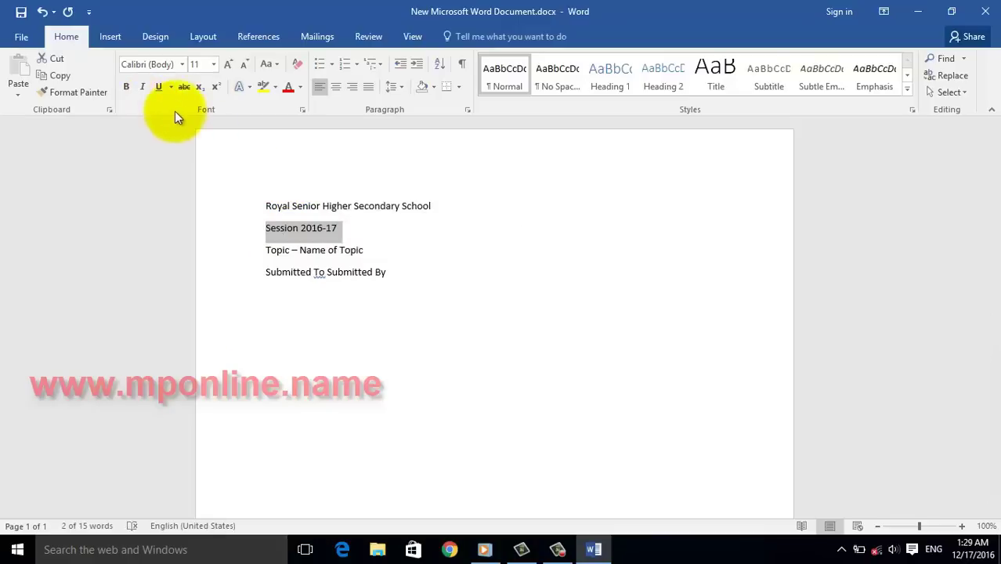
click(274, 239)
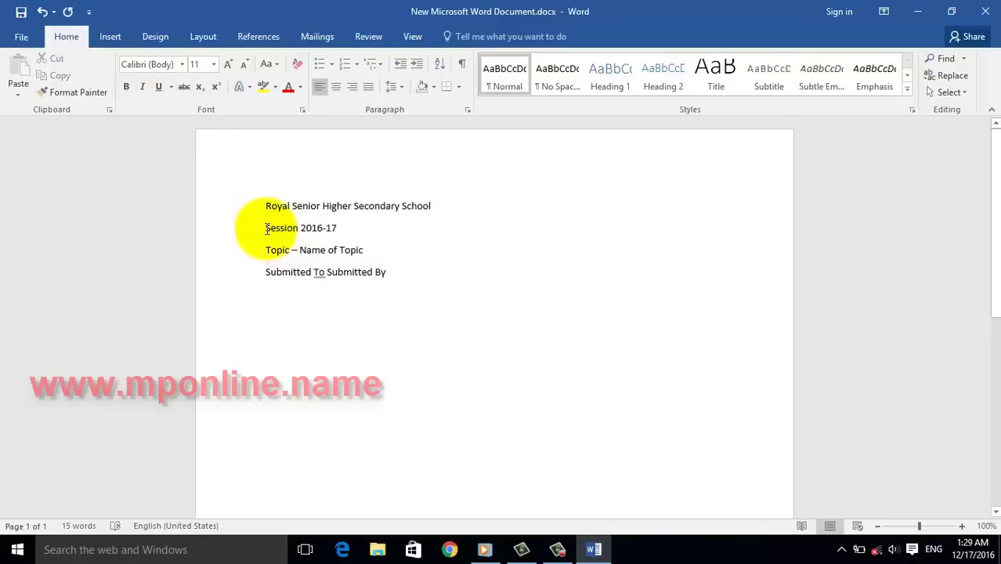
drag(266, 228, 338, 228)
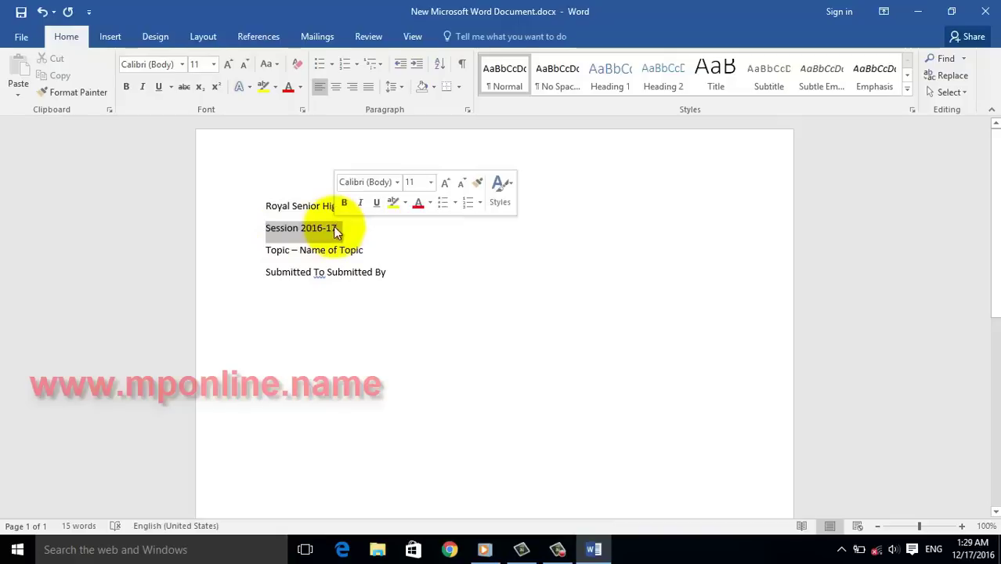
click(228, 63)
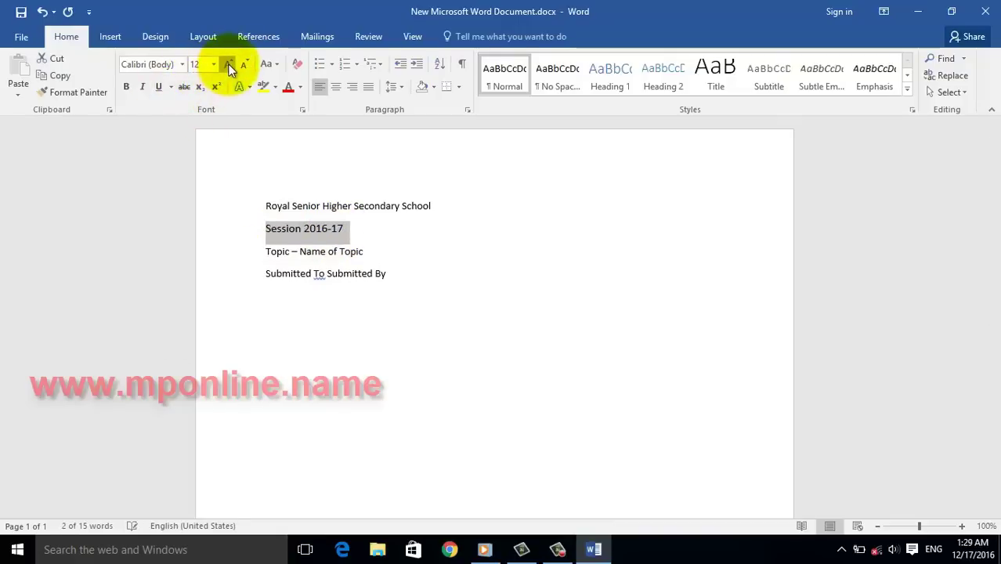
click(228, 63)
click(228, 63)
click(228, 63)
click(228, 64)
click(228, 63)
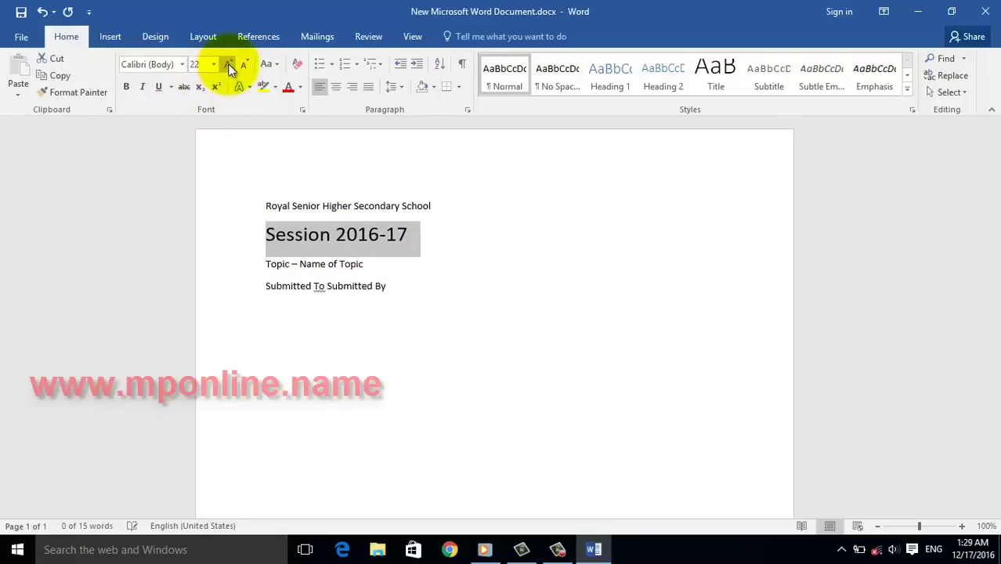
click(228, 63)
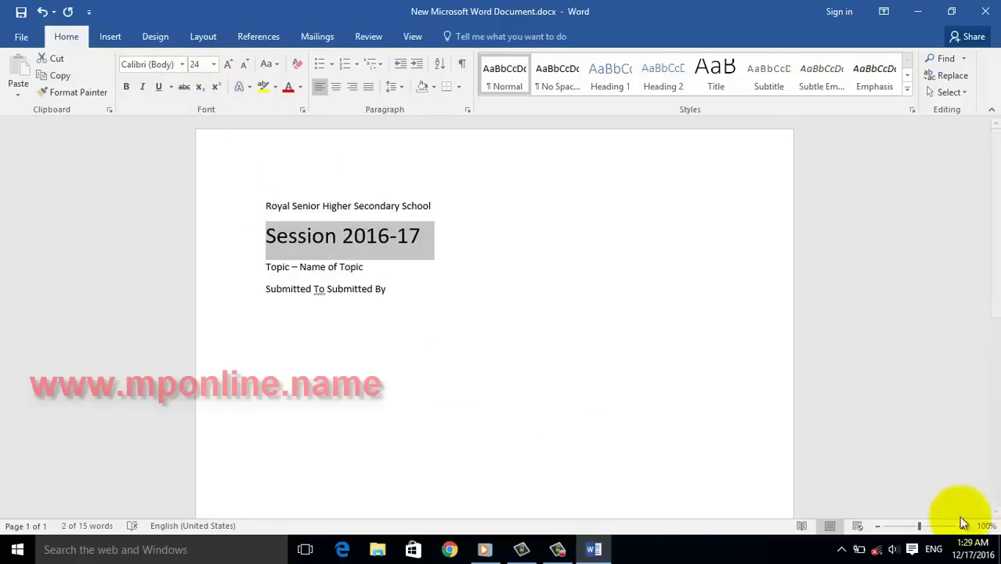
click(877, 526)
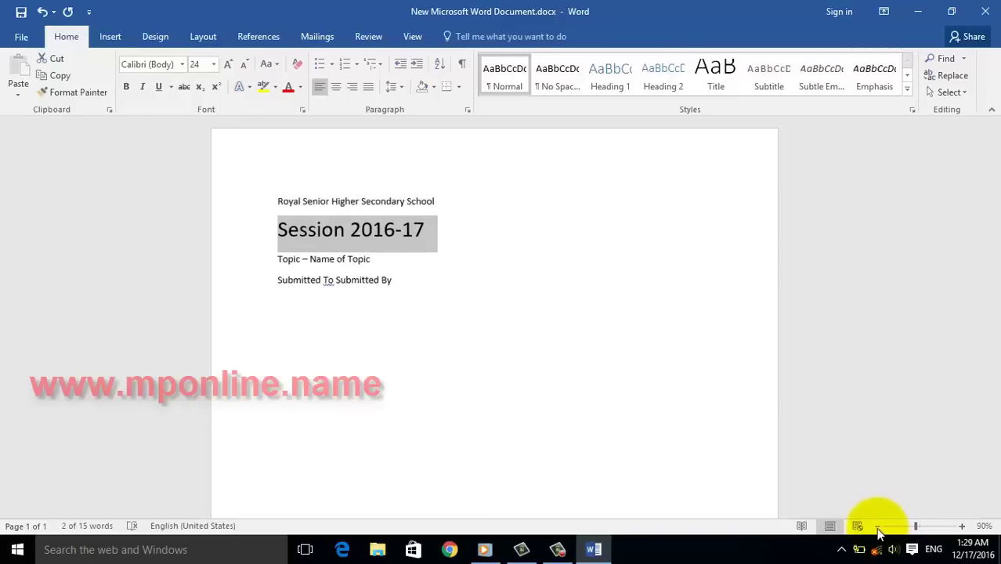
click(877, 526)
click(877, 526)
click(877, 526)
click(876, 526)
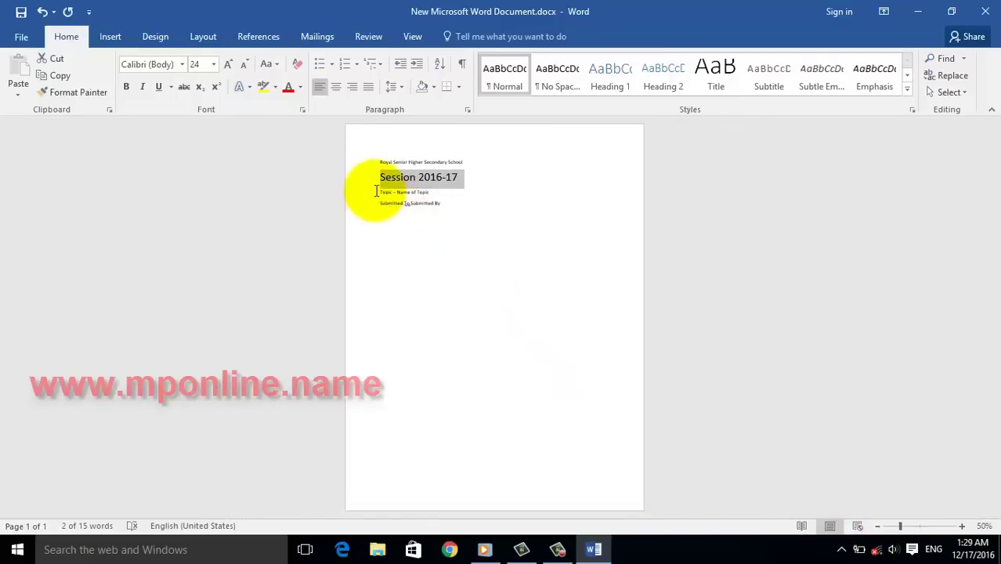
click(378, 191)
Enlarge the Session through Submitted lines, and set the Session heading to 48 pt
drag(379, 191, 426, 191)
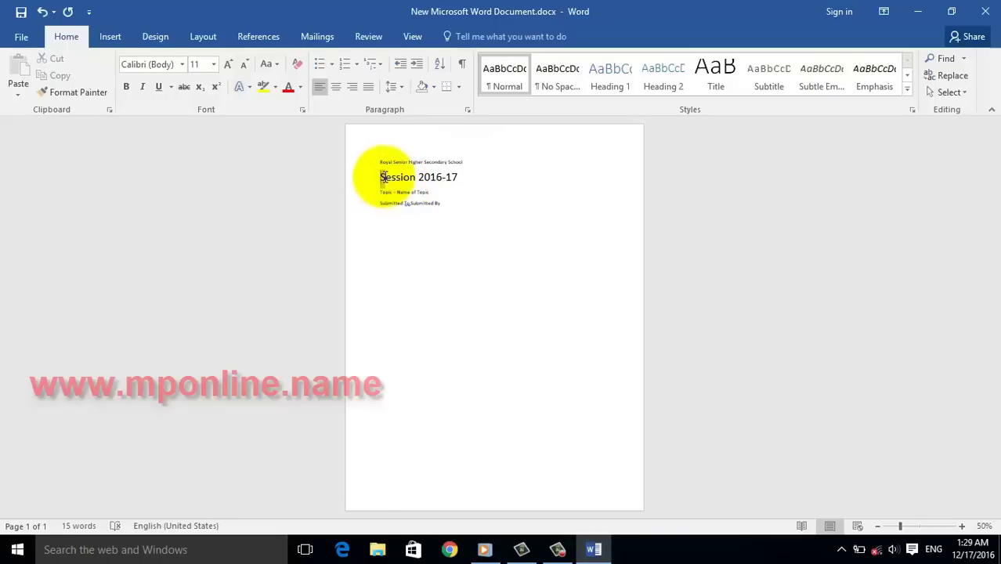
drag(379, 177, 444, 203)
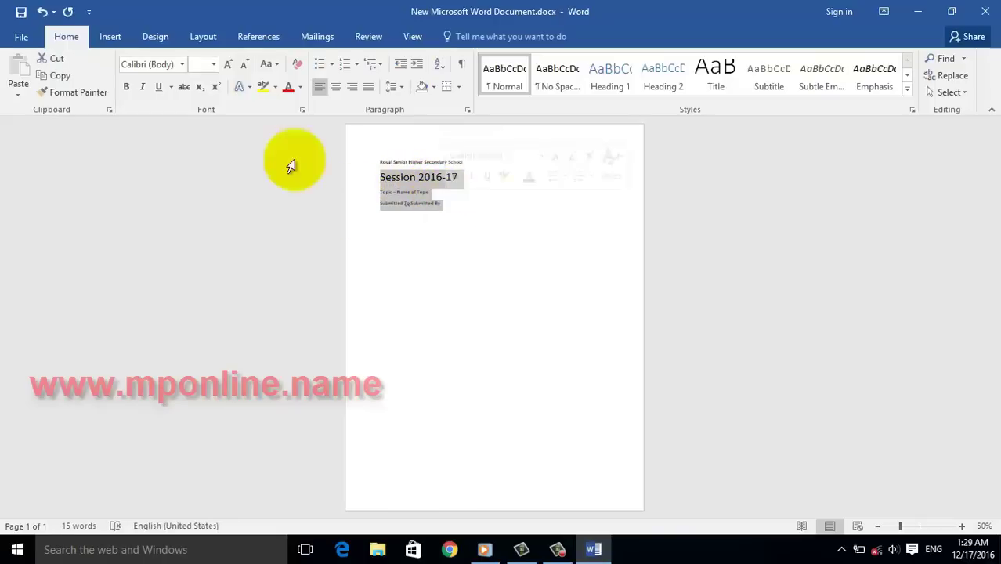
click(227, 66)
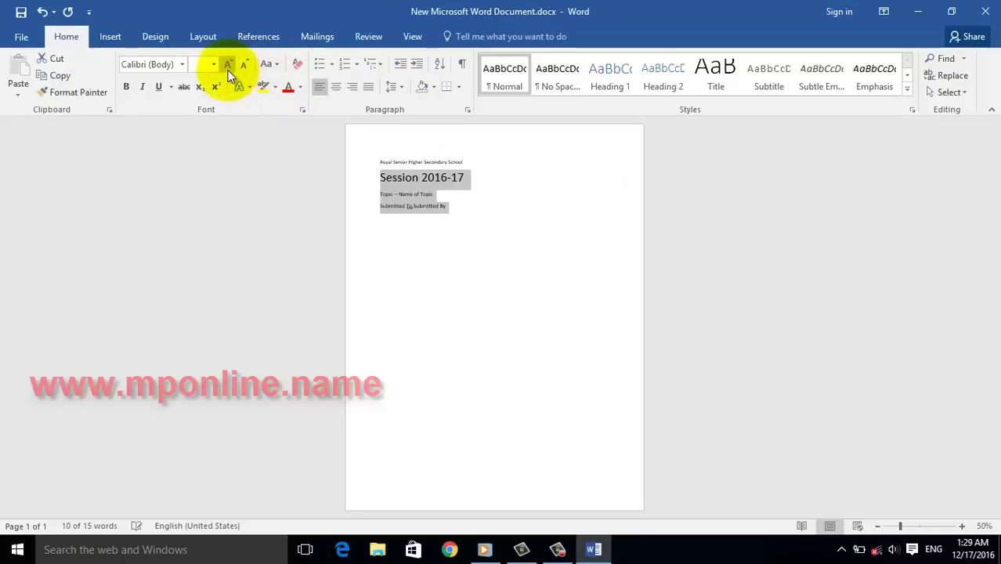
click(227, 66)
click(228, 66)
click(228, 65)
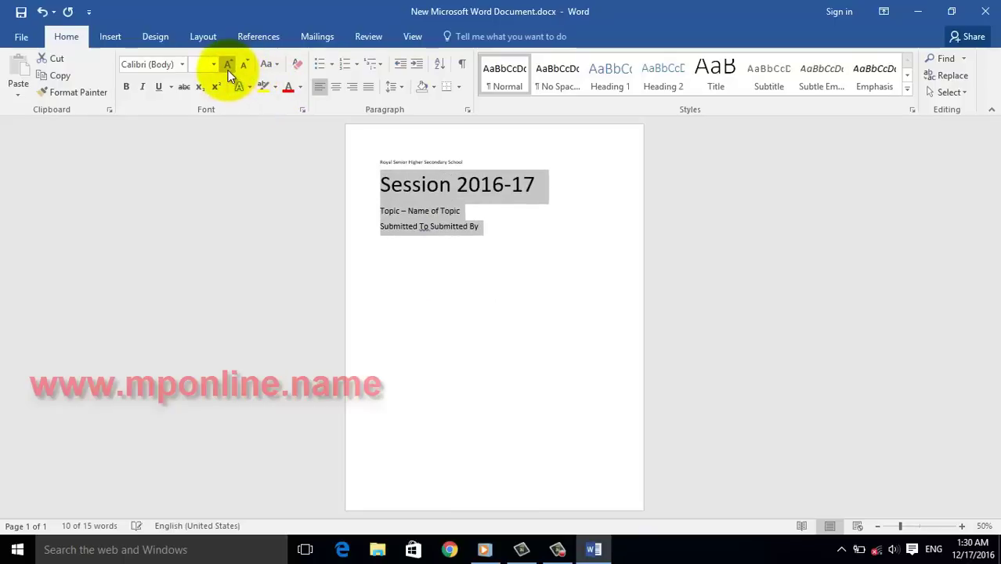
click(227, 66)
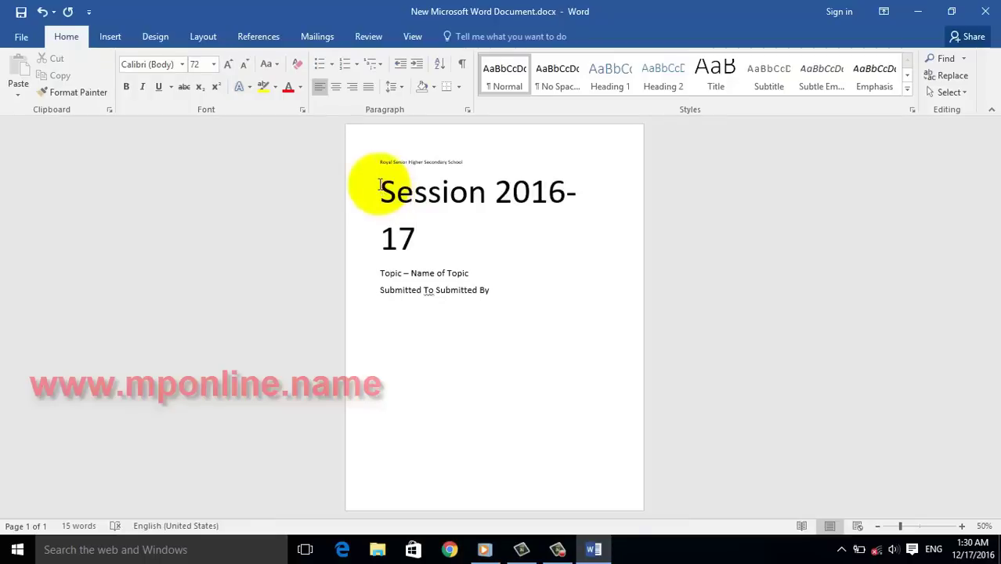
drag(375, 180, 415, 235)
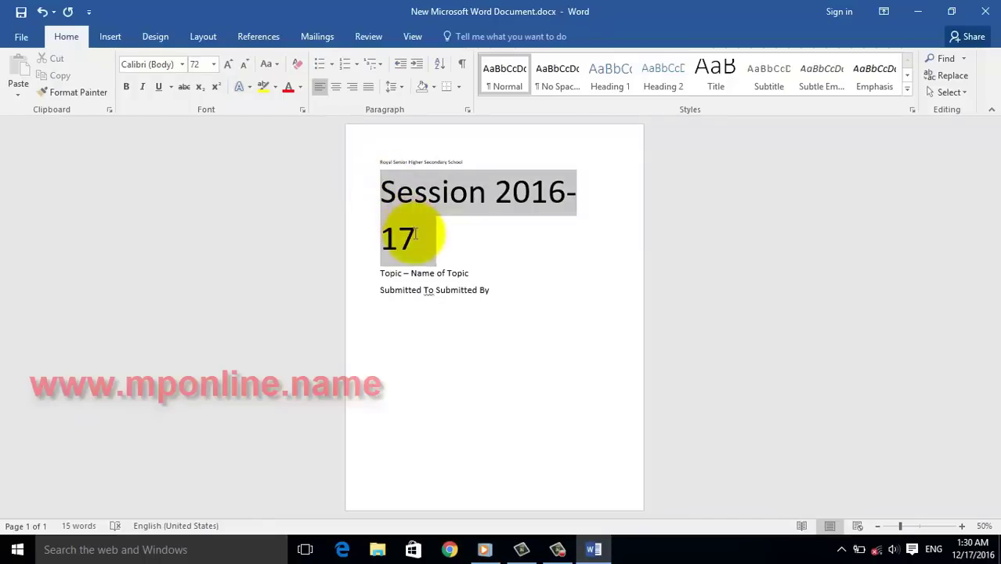
click(248, 66)
Set the Topic and Submitted To Submitted By lines to 36 pt
drag(381, 211, 493, 229)
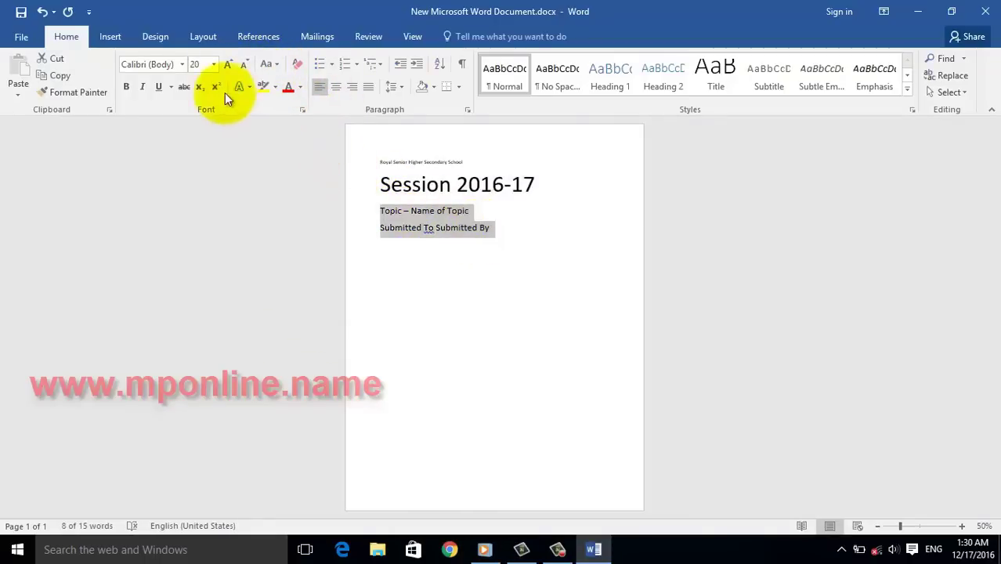
click(224, 68)
click(226, 68)
click(226, 68)
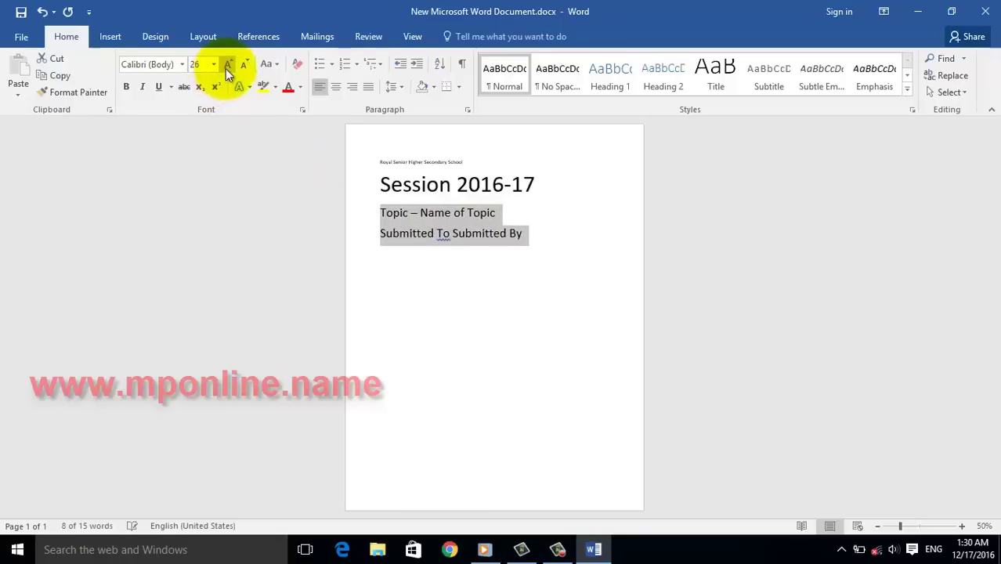
click(225, 68)
click(225, 68)
click(225, 68)
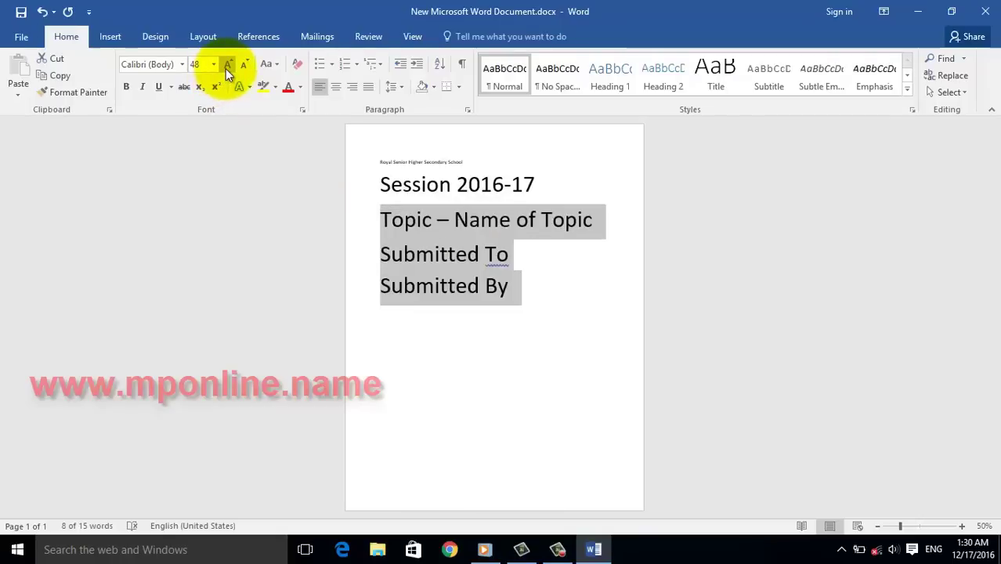
click(246, 66)
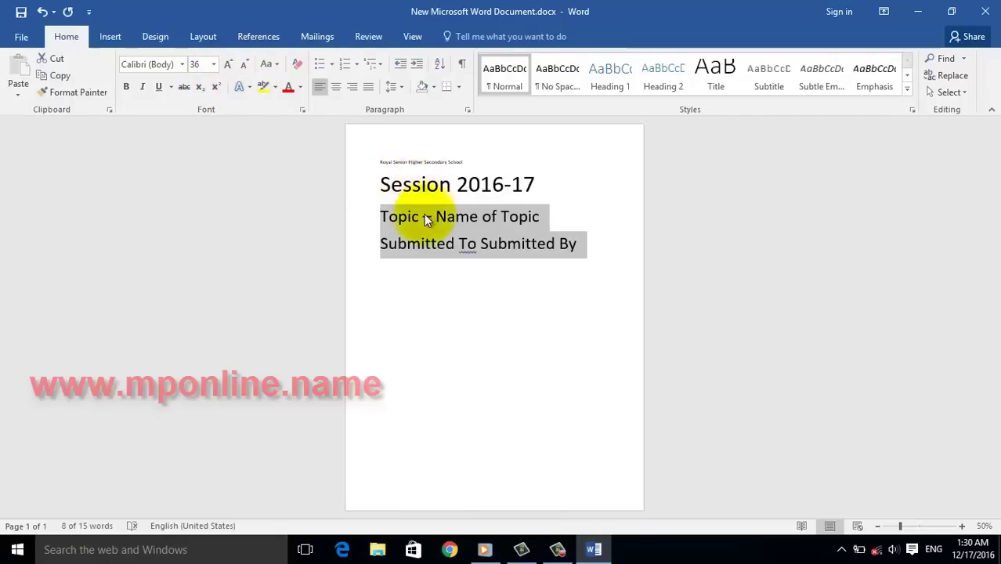
click(382, 217)
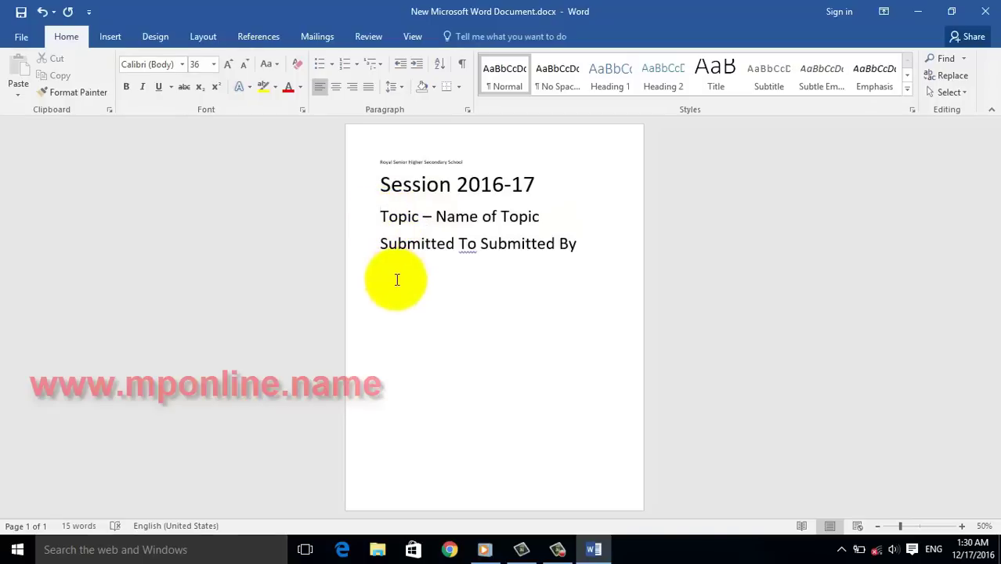
Add blank lines above Session 2016-17 and Topic, remove its leading spaces, and reduce its font size
key(Return)
key(Return)
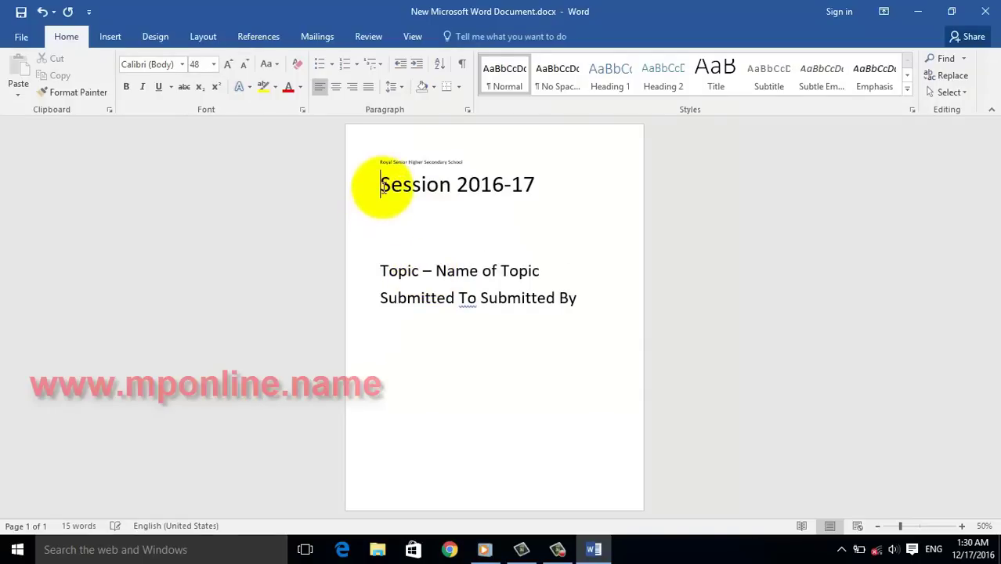
key(Return)
key(Return)
key(Return)
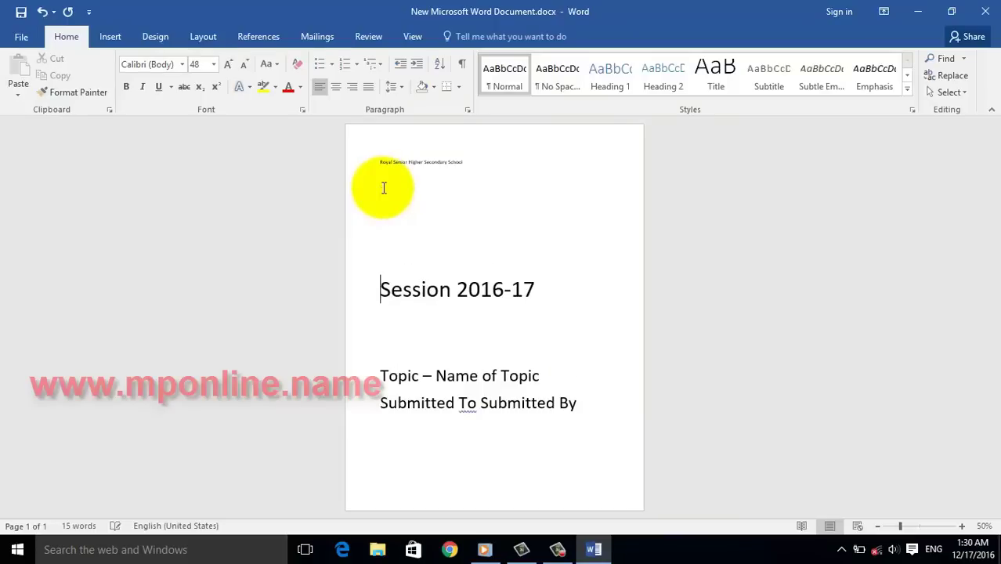
click(877, 525)
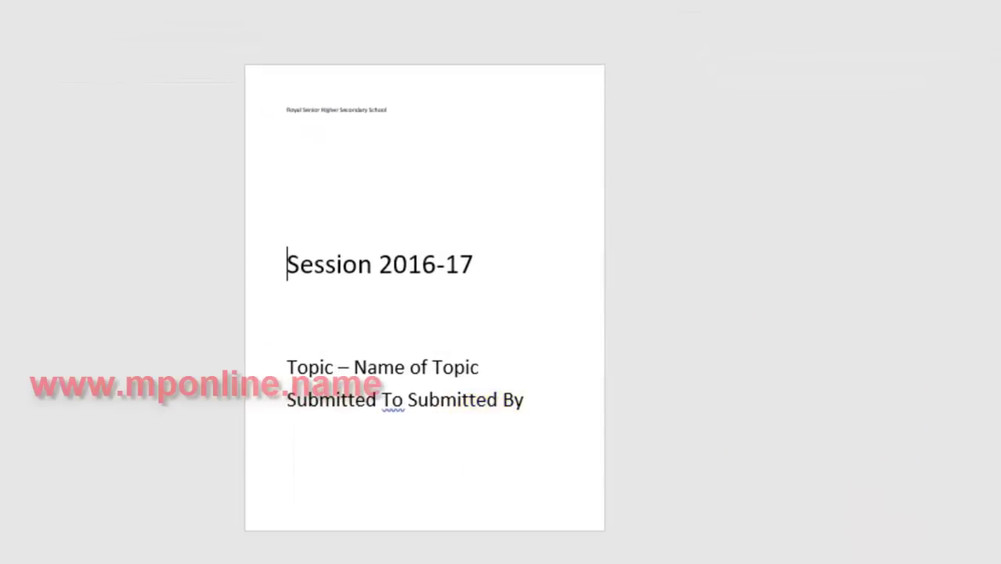
click(288, 265)
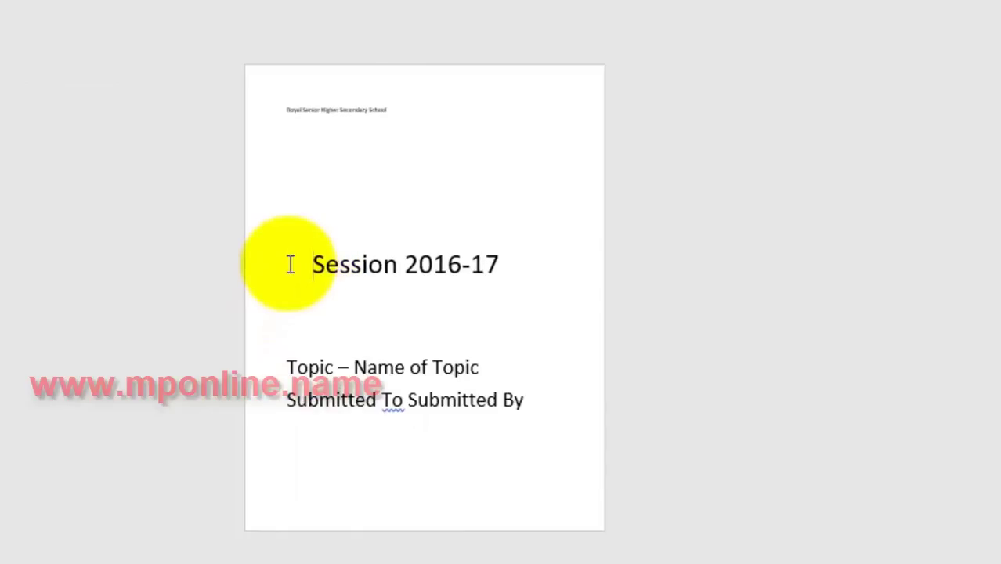
key(BackSpace)
key(BackSpace)
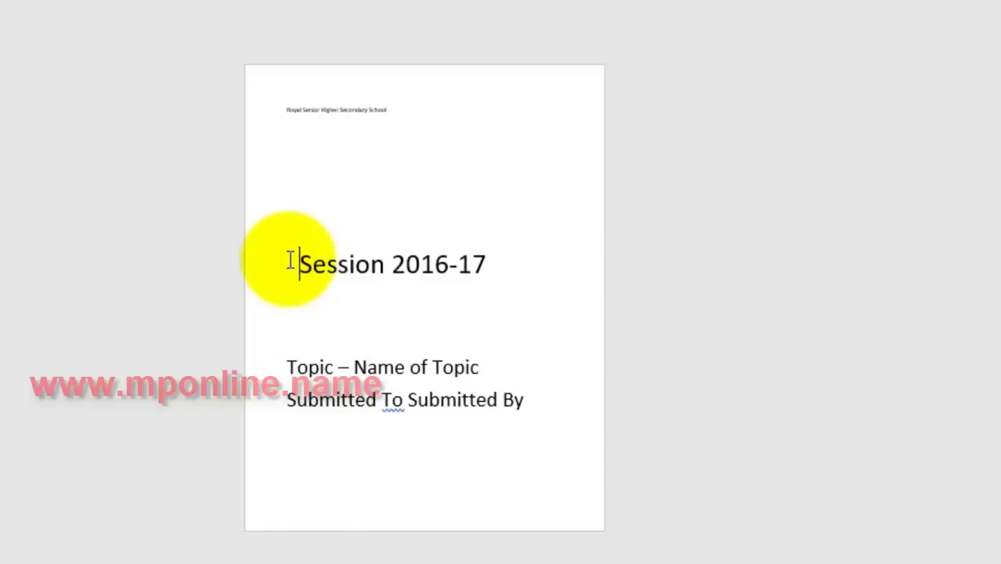
key(BackSpace)
key(BackSpace)
key(BackSpace)
key(BackSpace)
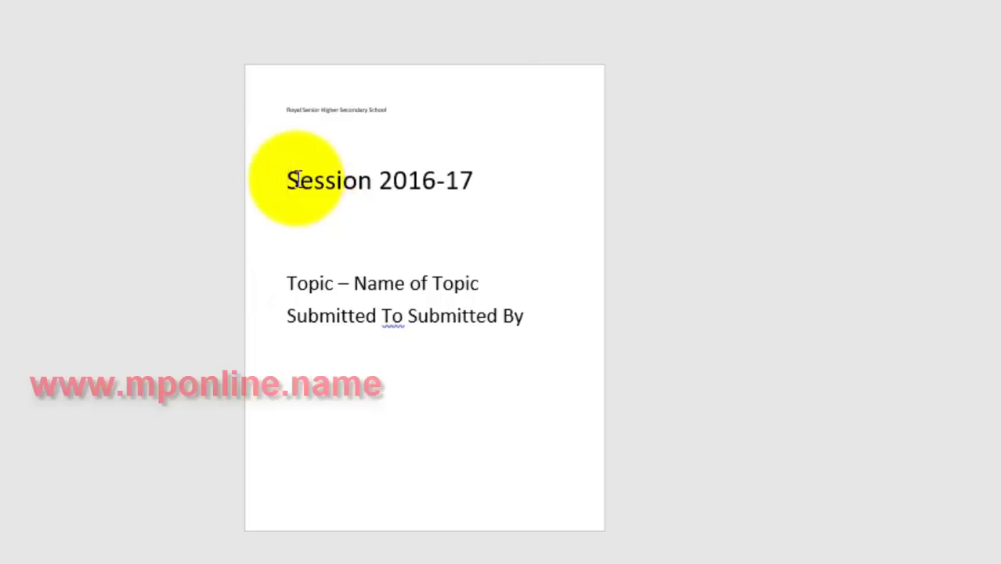
drag(348, 186, 485, 179)
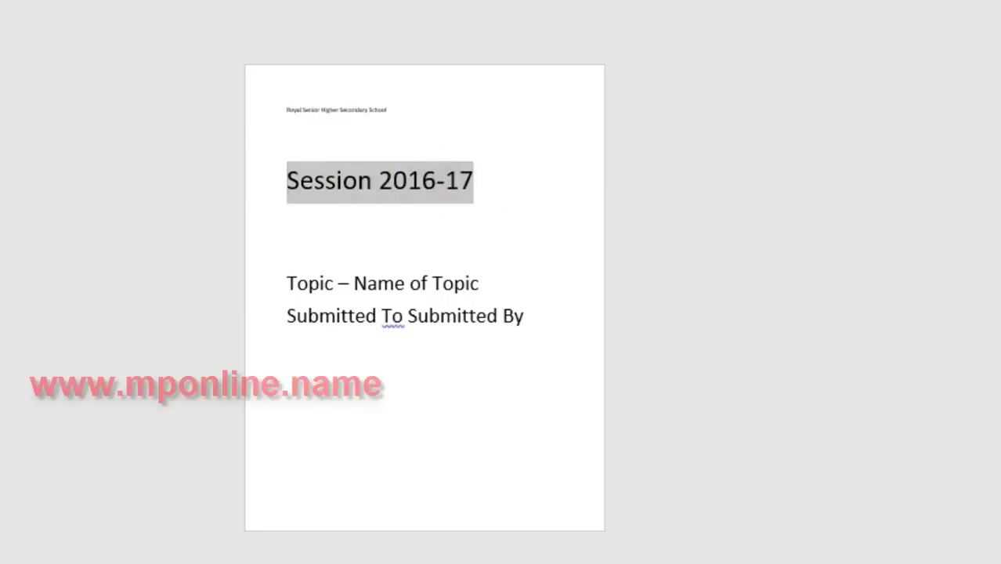
key(ctrl+shift+comma)
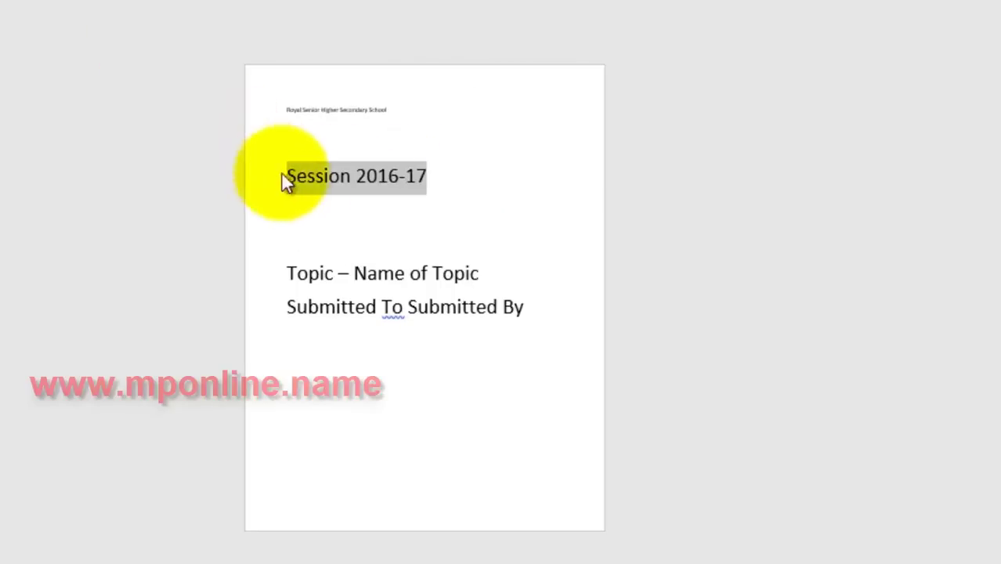
click(280, 185)
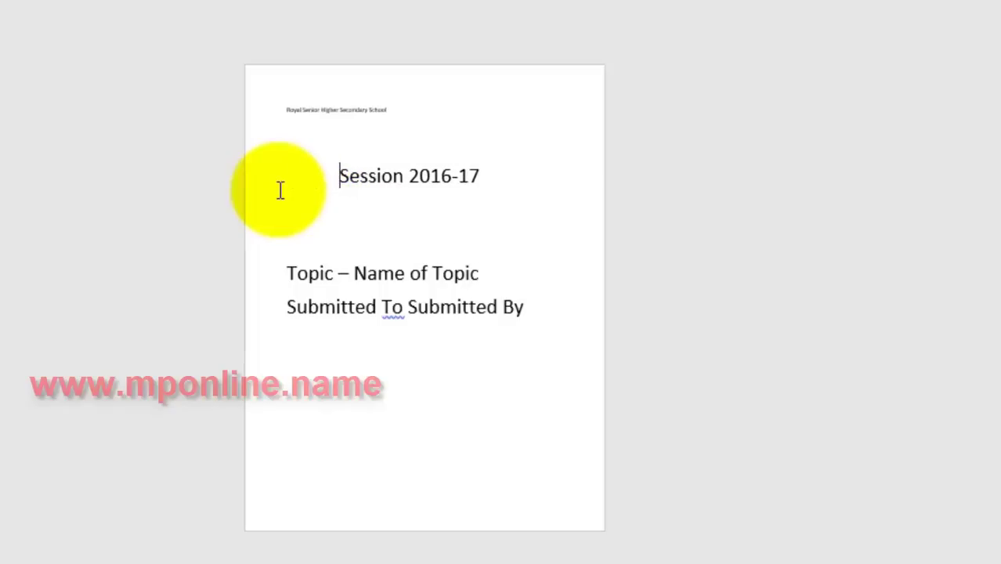
click(368, 202)
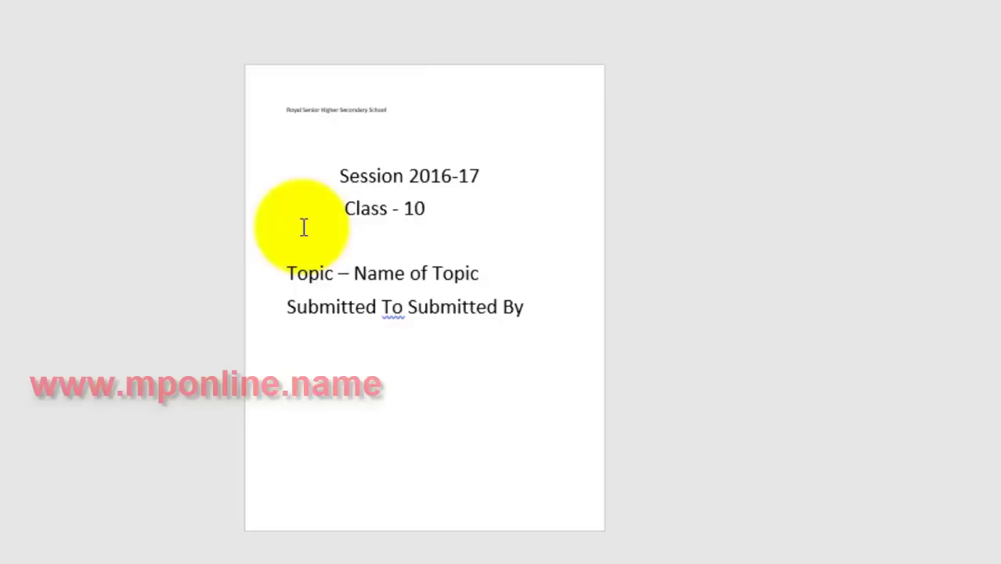
Finish the 'Class – 10th' line and make its 'th' superscript
text(th)
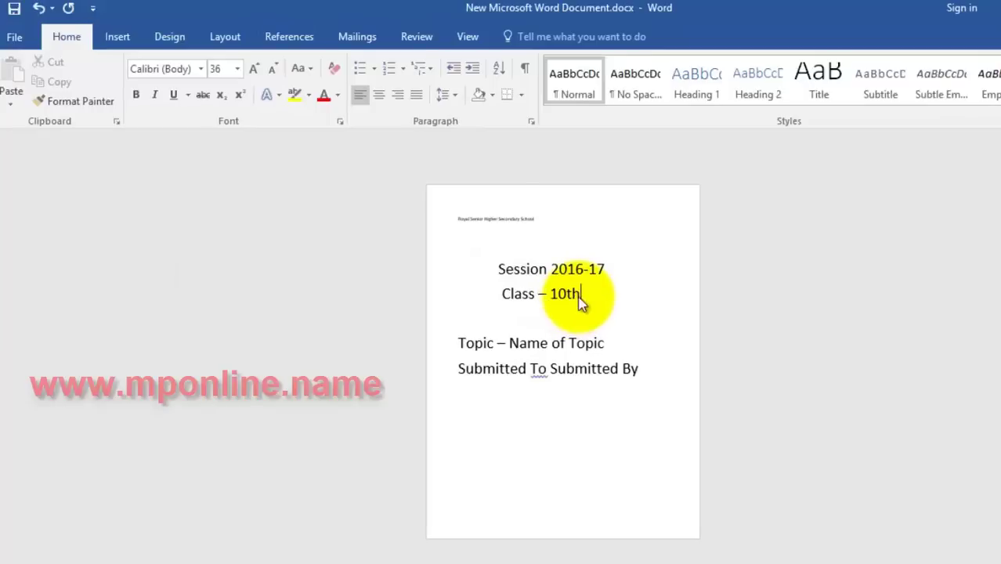
drag(581, 295, 565, 295)
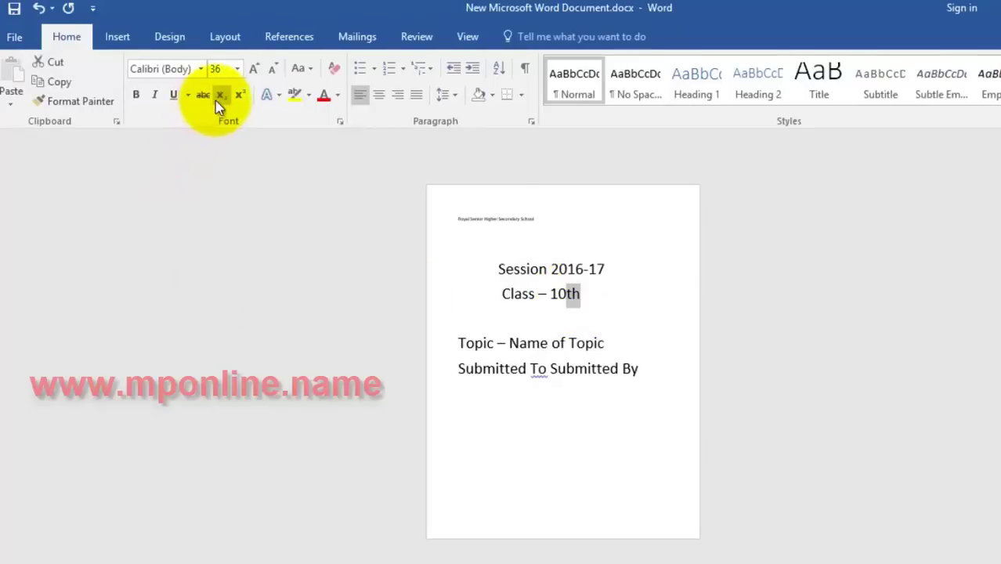
click(239, 94)
click(505, 309)
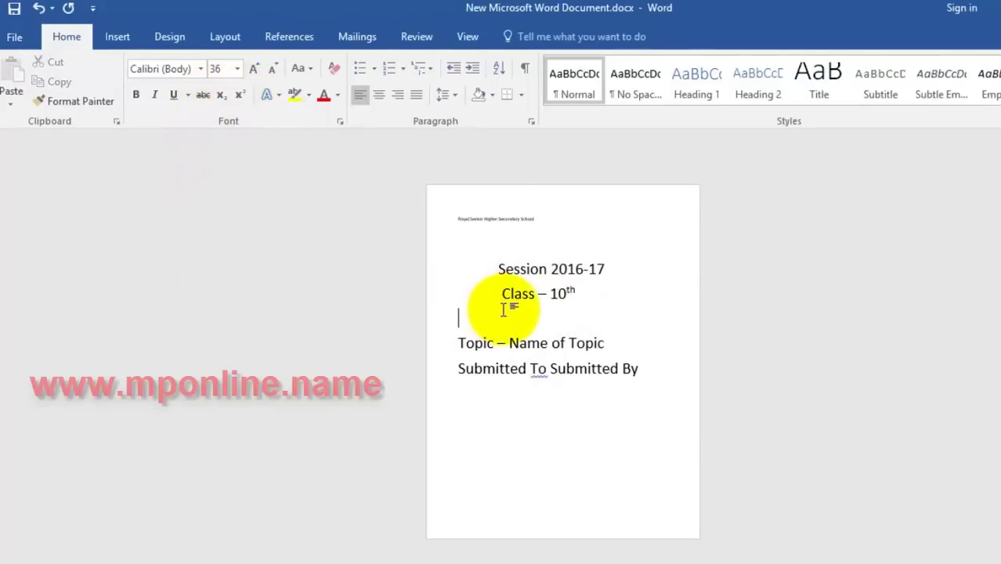
click(460, 342)
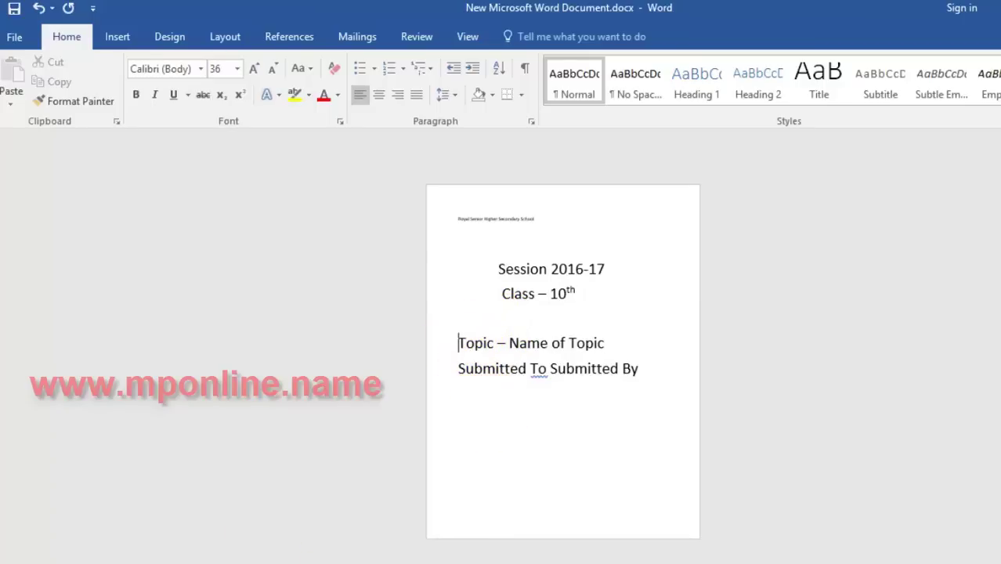
Add a dash before 2016, remove the blank line above Topic, and indent Topic with four spaces
click(552, 270)
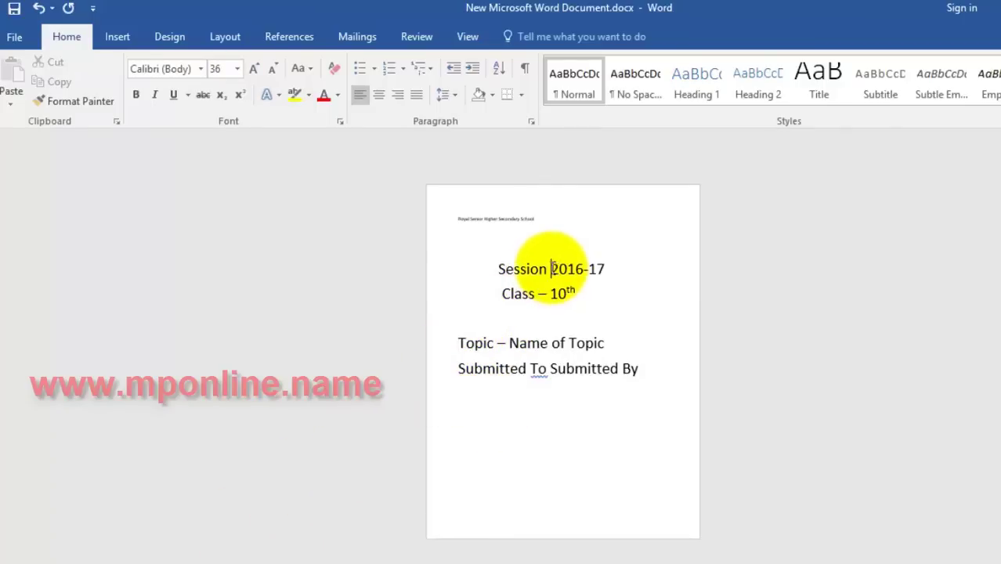
text(-)
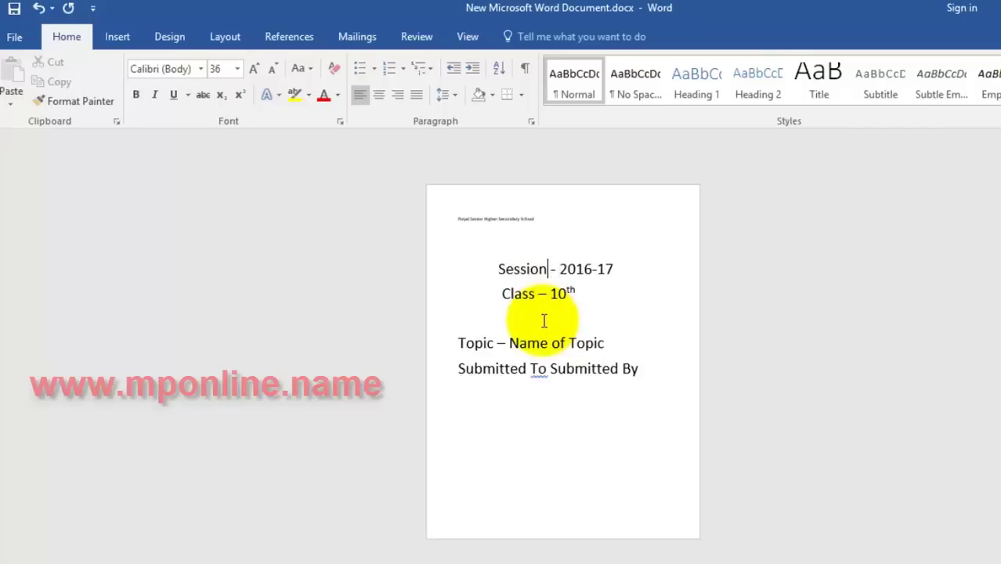
click(519, 342)
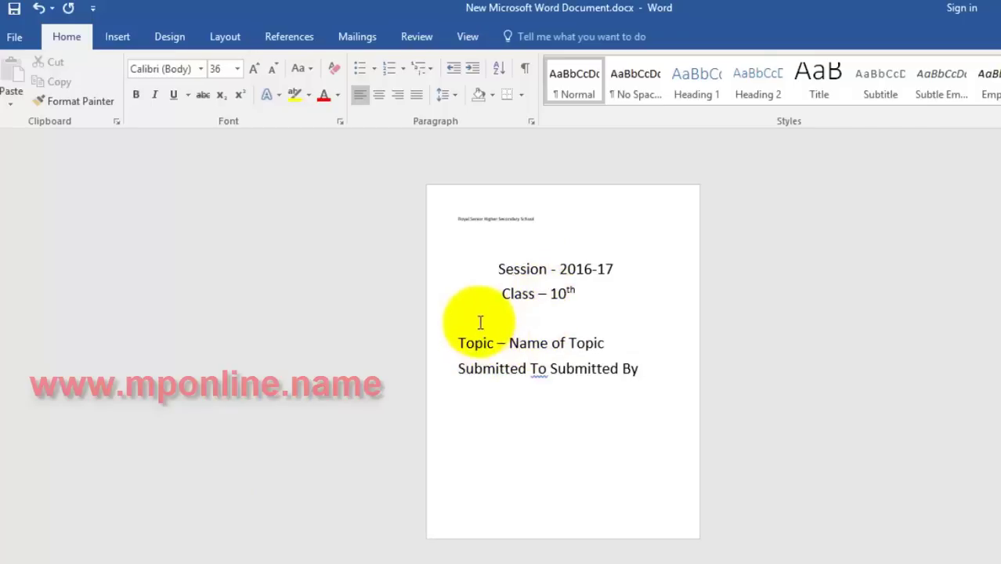
click(458, 342)
key(BackSpace)
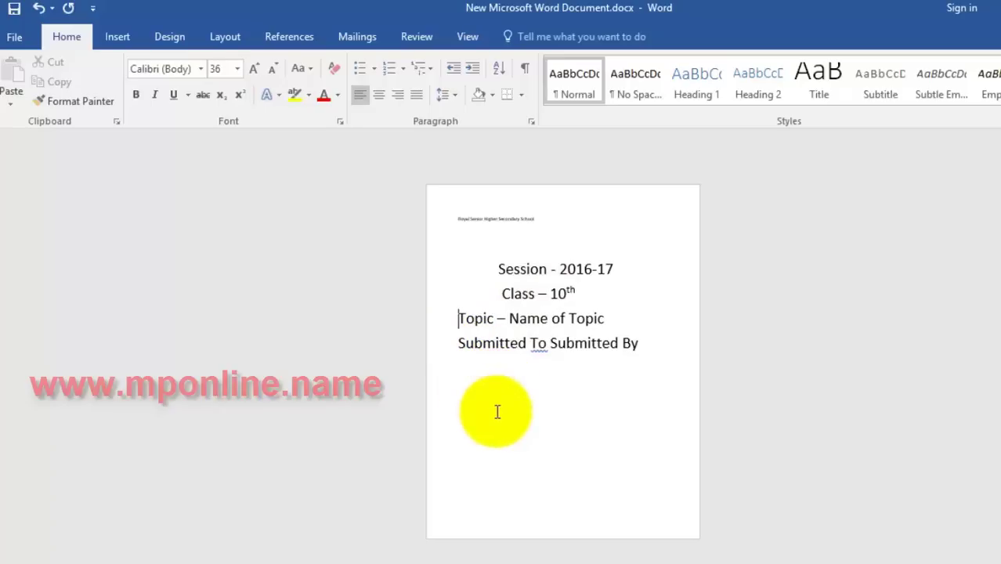
key(space)
key(space)
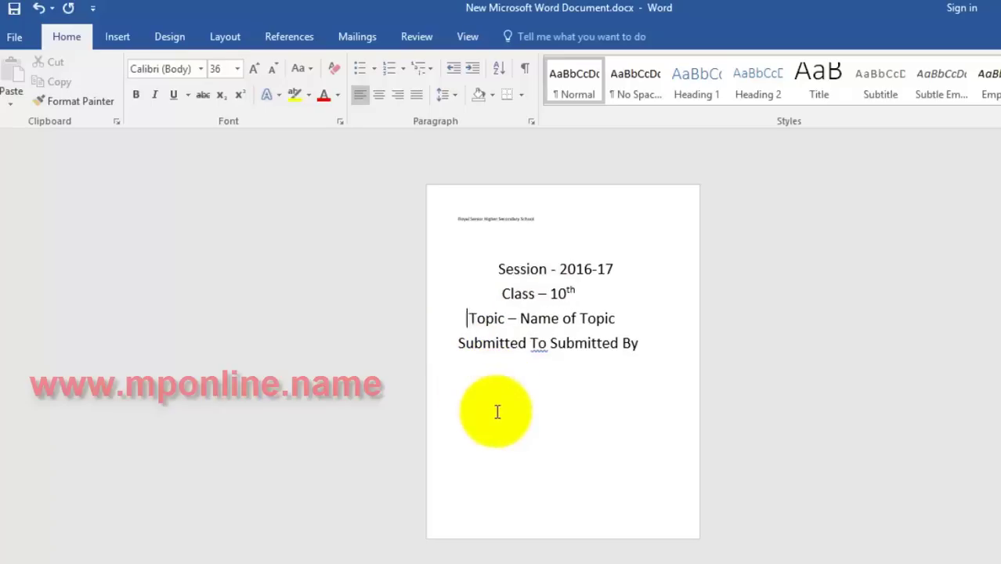
key(space)
key(space)
key(space)
key(space)
key(space)
key(space)
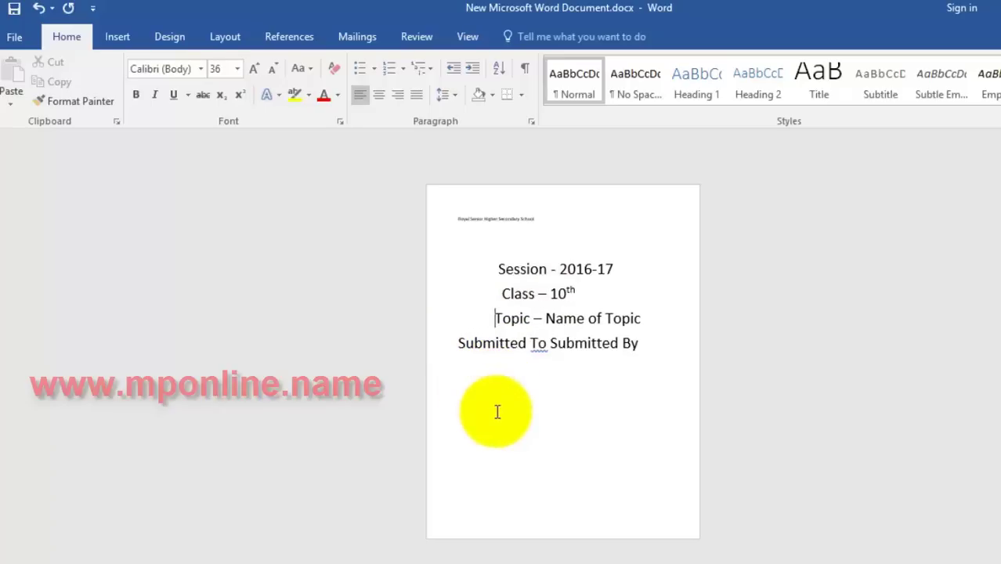
key(space)
key(space)
key(space)
key(space)
key(space)
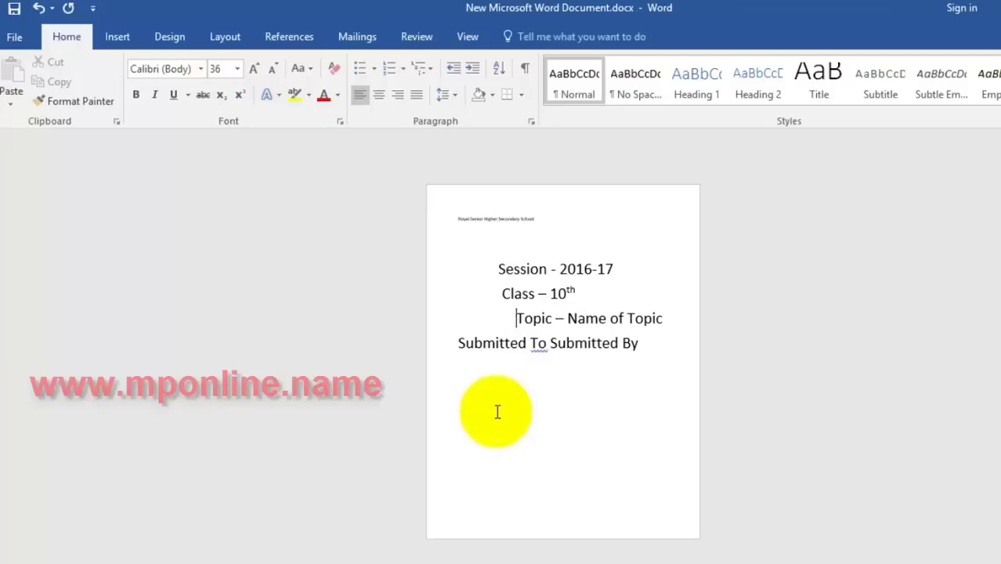
key(space)
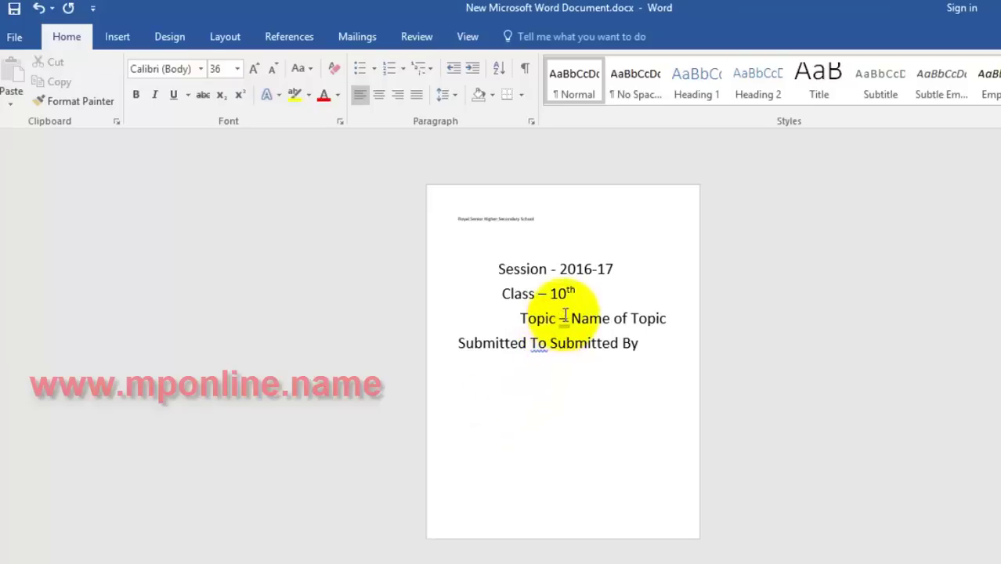
Delete the dash after Topic and move Name of Topic onto its own line
click(565, 318)
key(BackSpace)
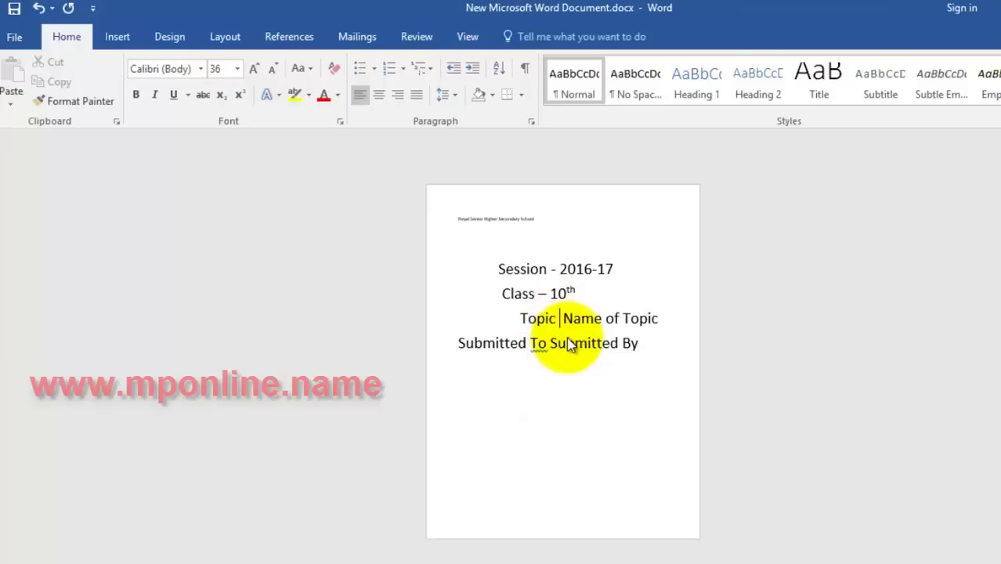
key(Return)
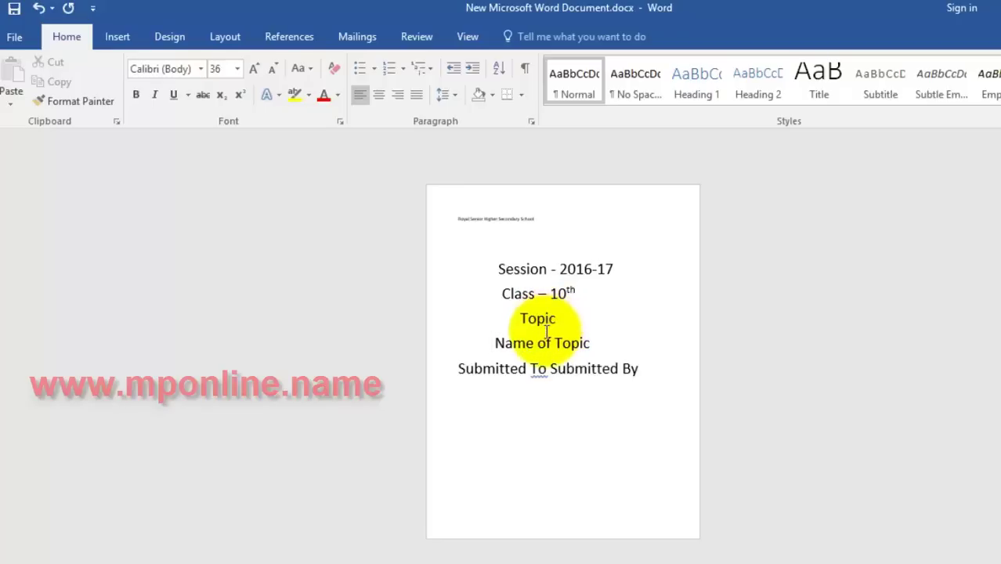
click(458, 369)
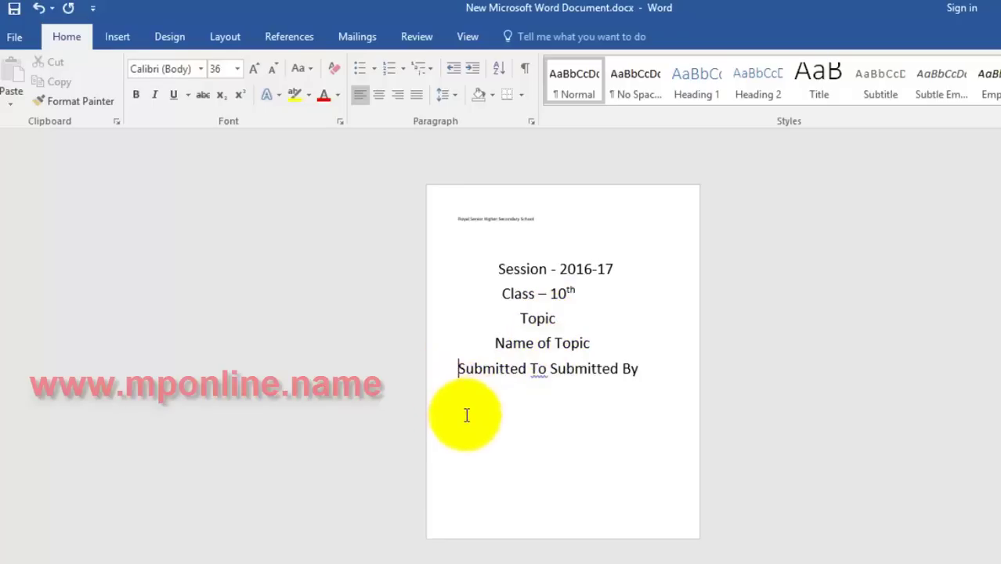
key(Return)
key(Return)
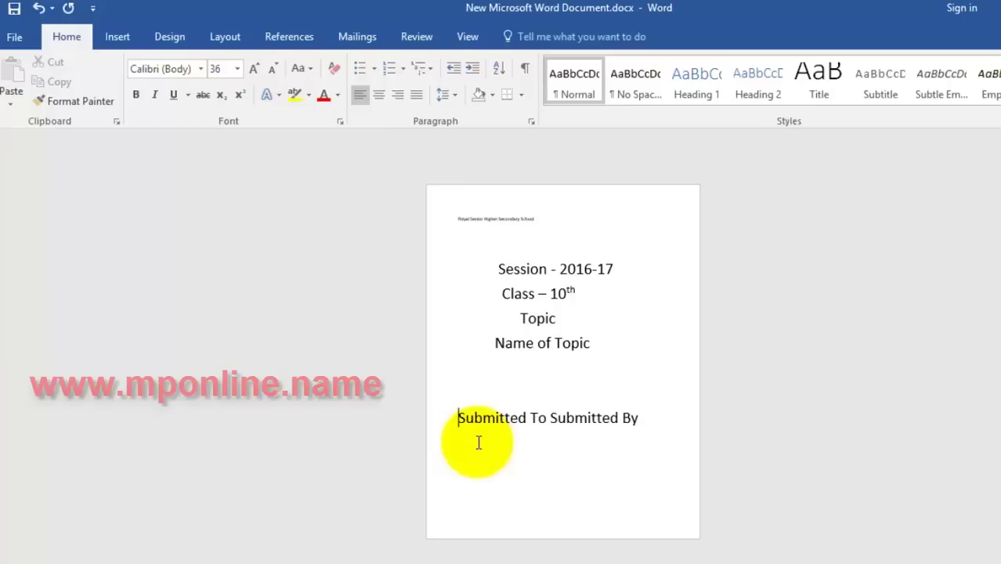
key(BackSpace)
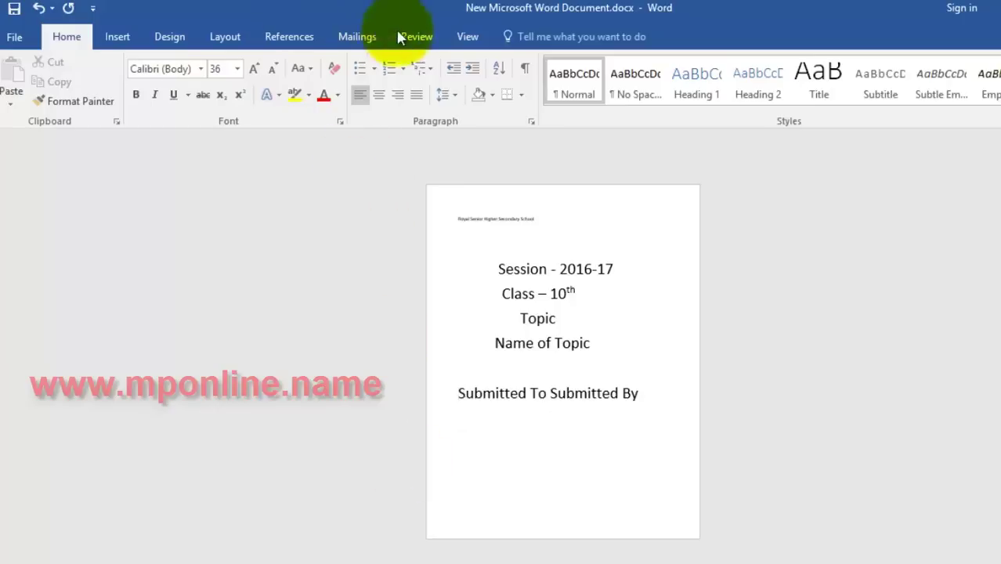
Show the ruler and drag the Submitted line's left indent further left
click(467, 37)
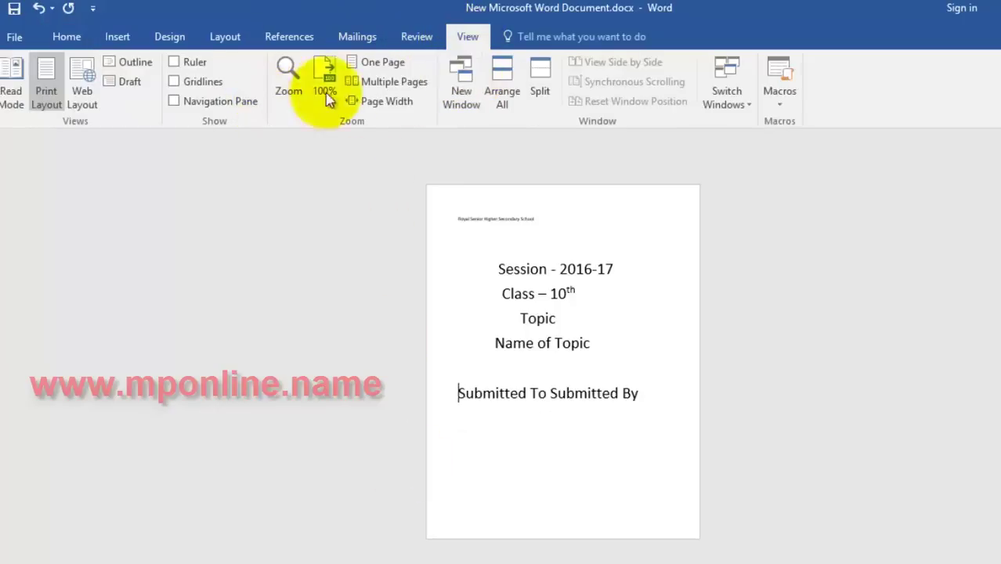
click(175, 62)
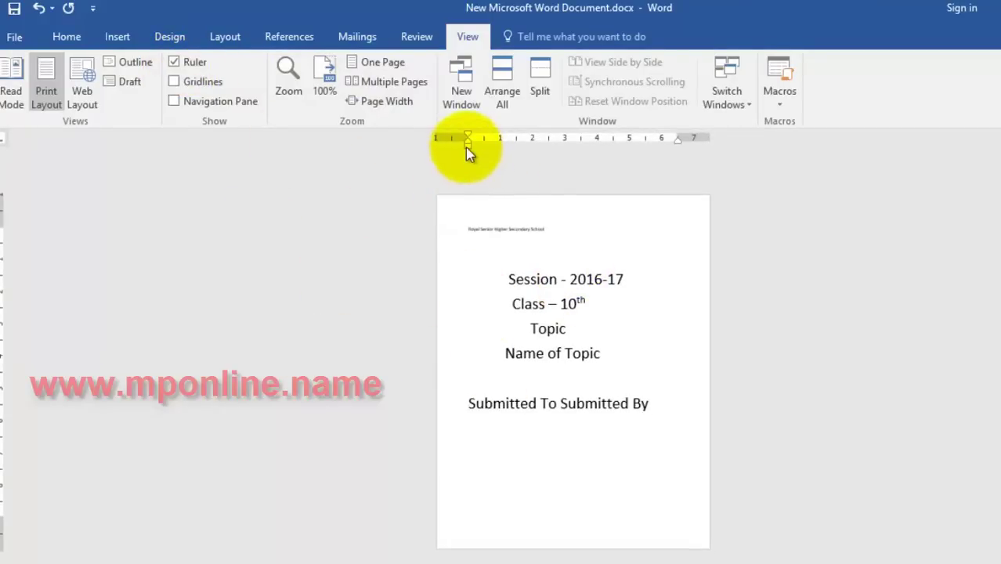
drag(468, 143, 451, 143)
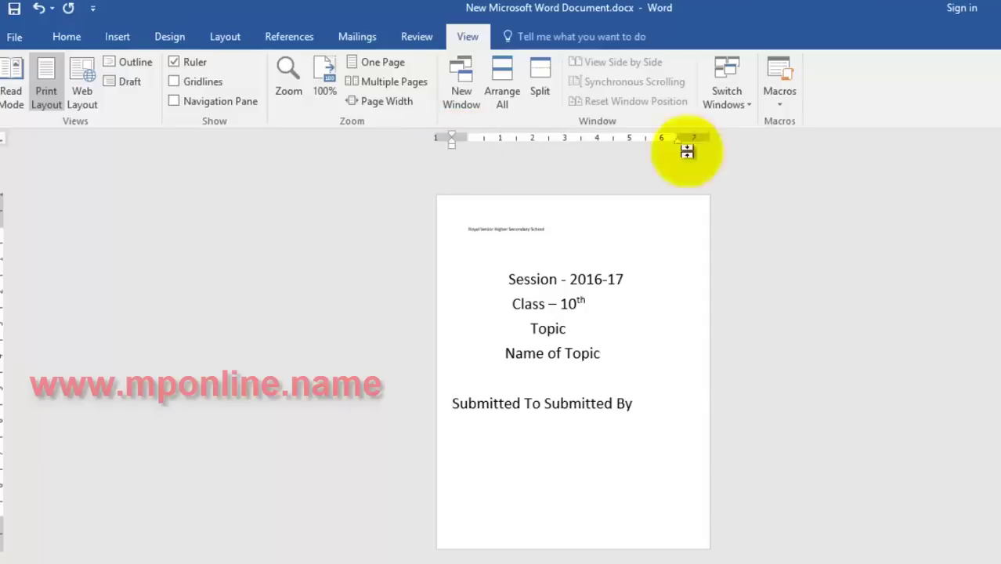
click(542, 402)
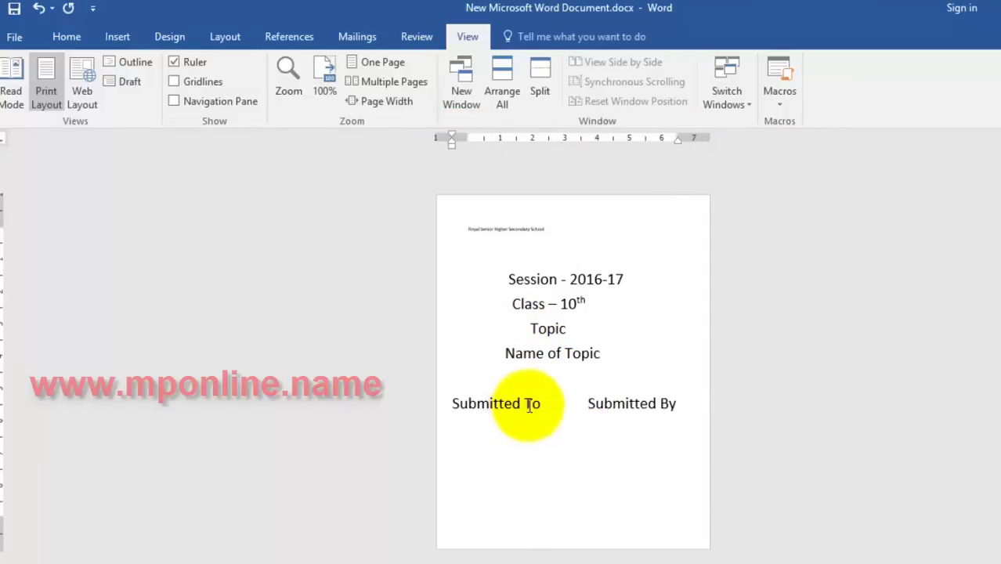
Move Submitted By to the next line and type the 'Type your teacher name here' placeholder
click(539, 402)
key(Return)
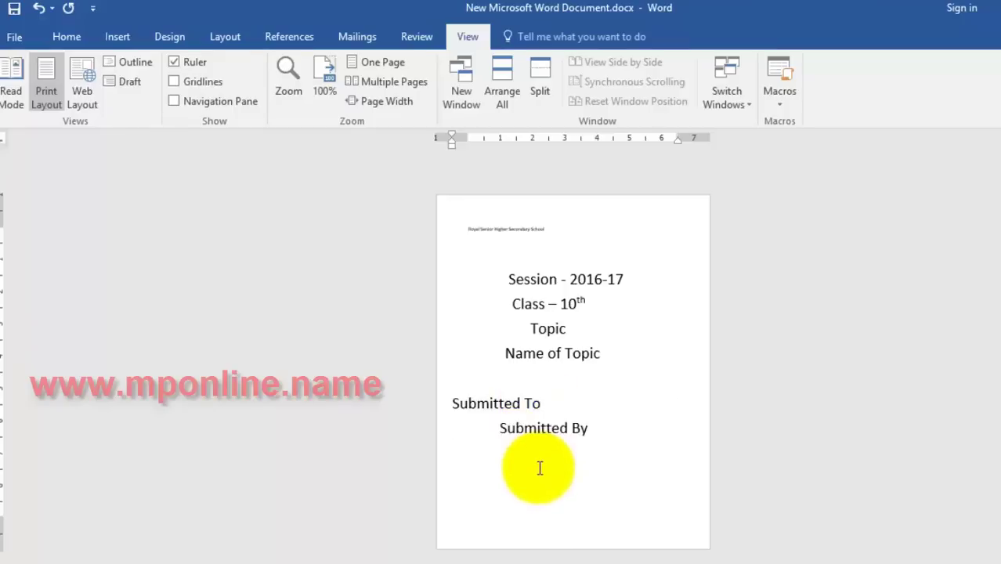
text(T )
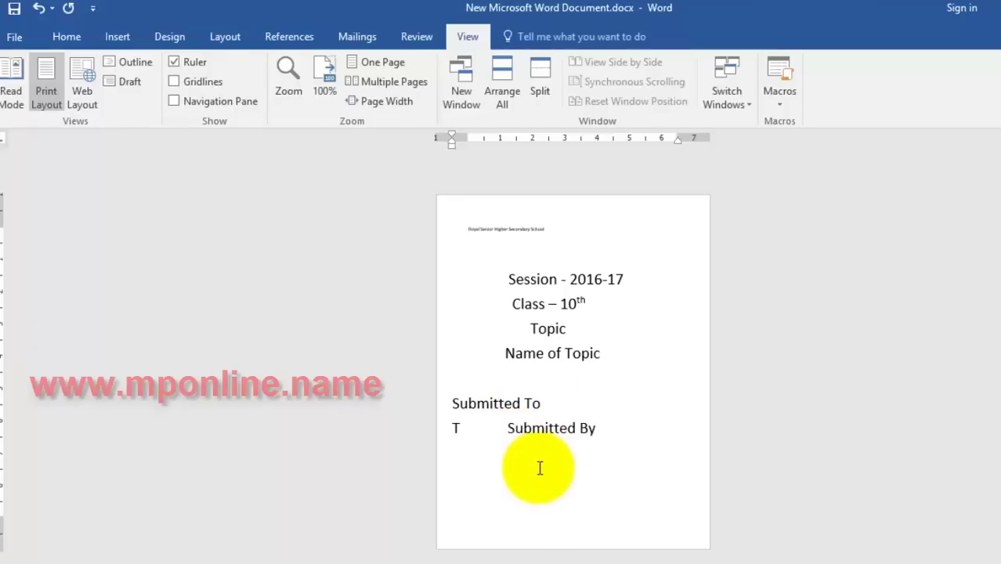
text(ype)
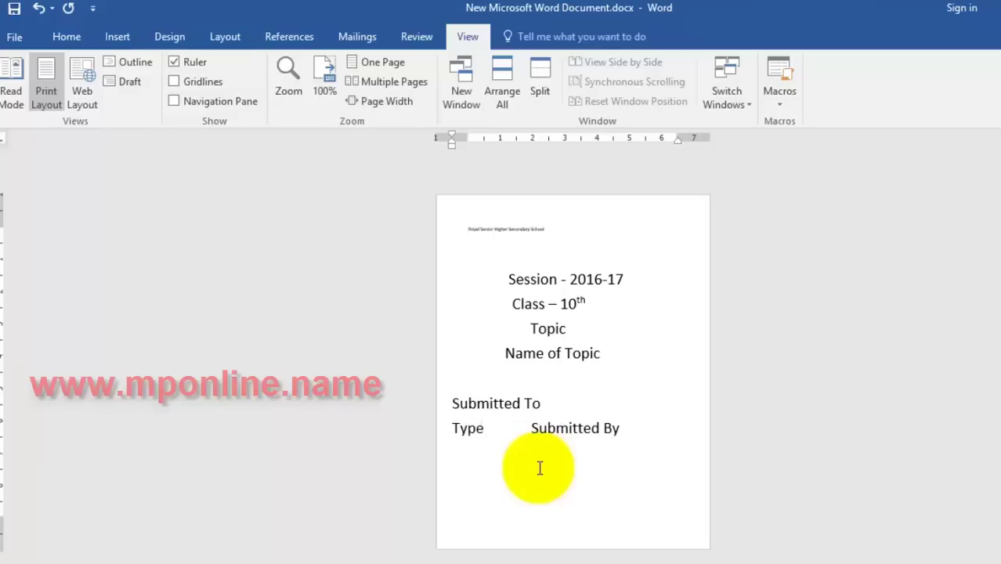
text( yo)
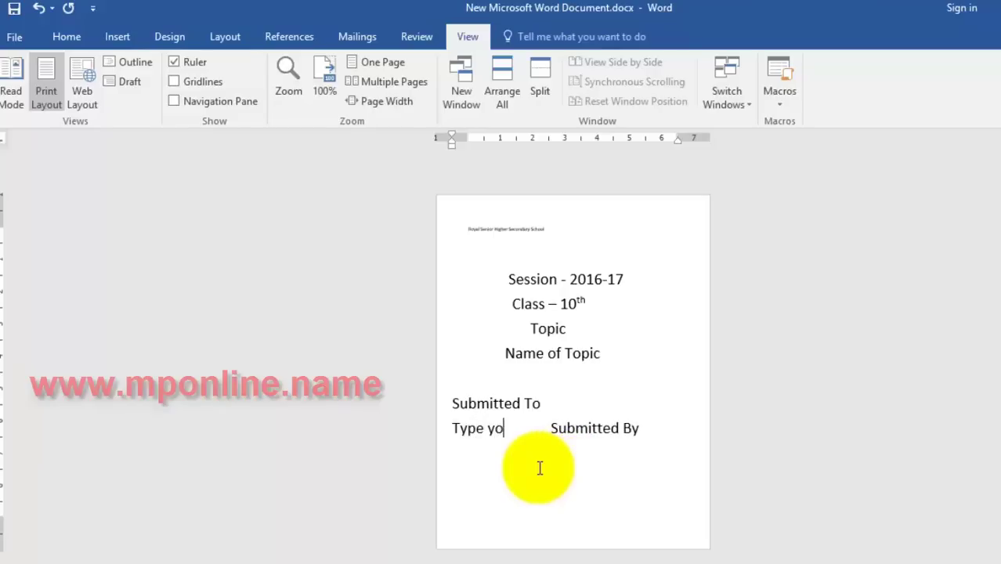
text(ur t)
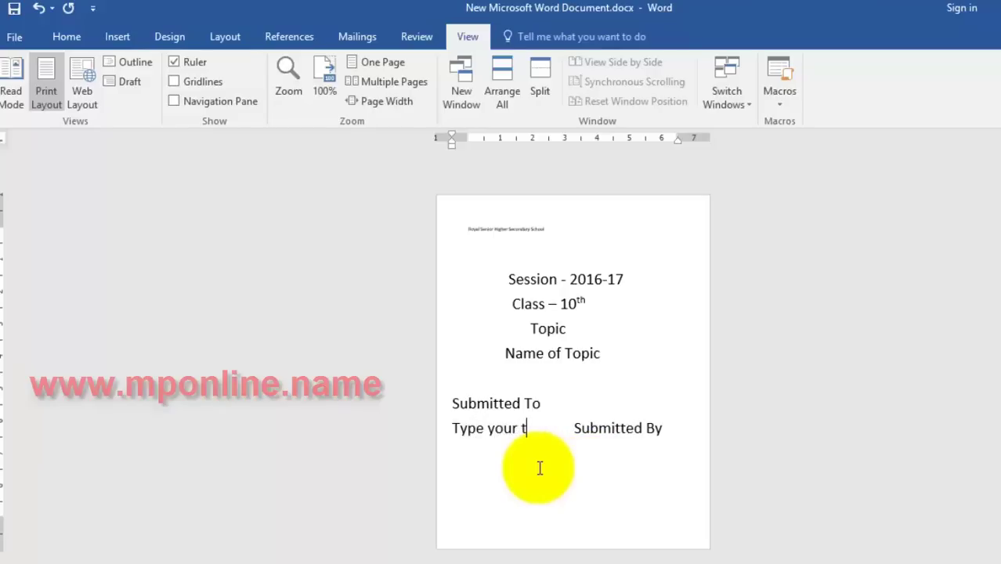
text(each)
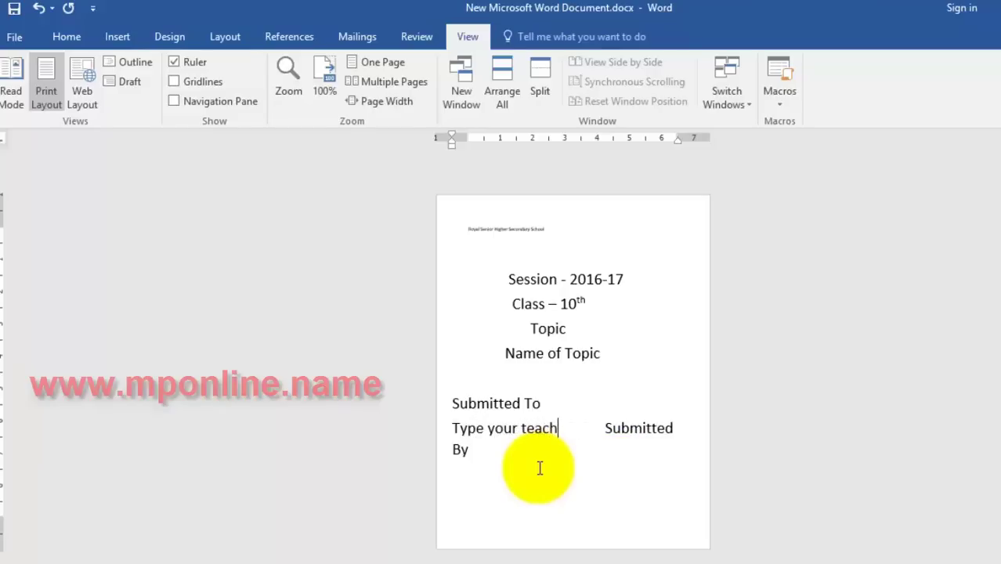
text(er)
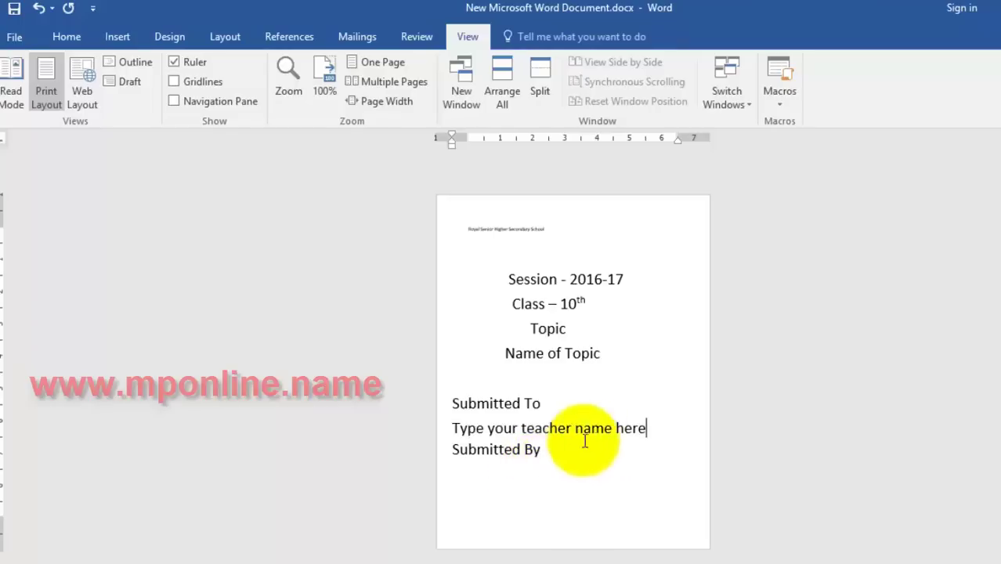
drag(640, 431, 458, 428)
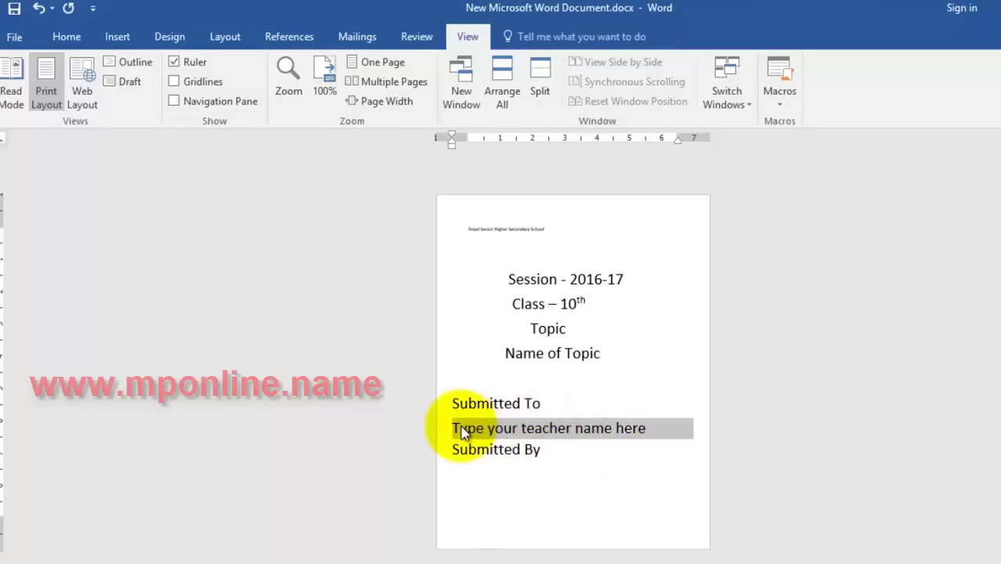
Reduce the teacher-name placeholder's font size to 14 pt
click(66, 37)
click(270, 76)
click(270, 75)
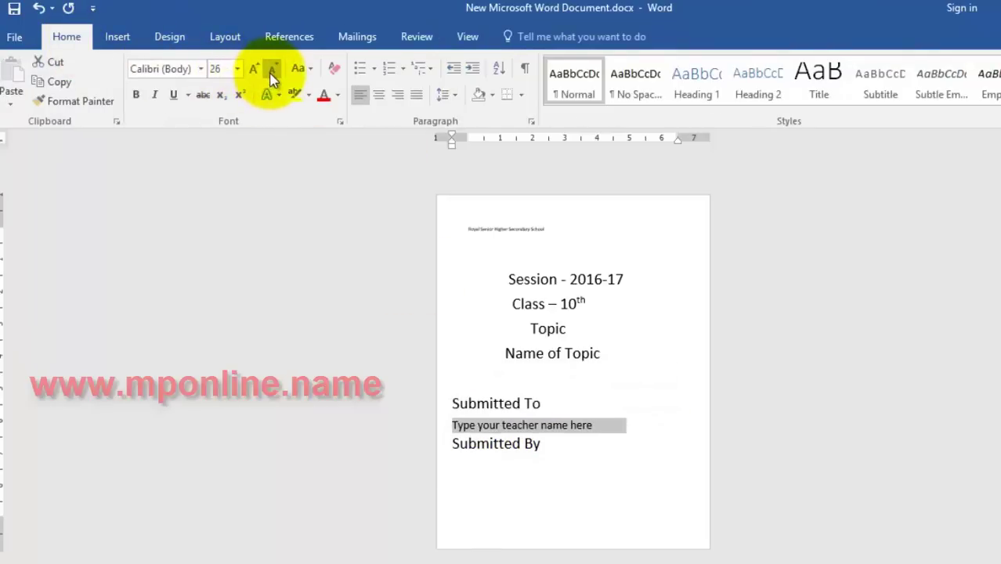
click(271, 75)
click(271, 74)
click(271, 74)
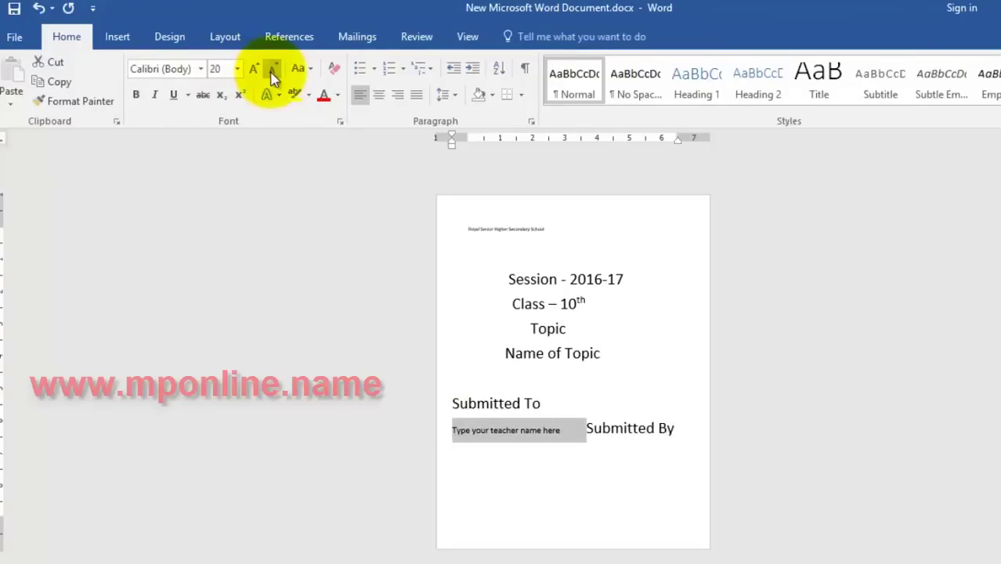
click(272, 73)
click(272, 74)
click(272, 75)
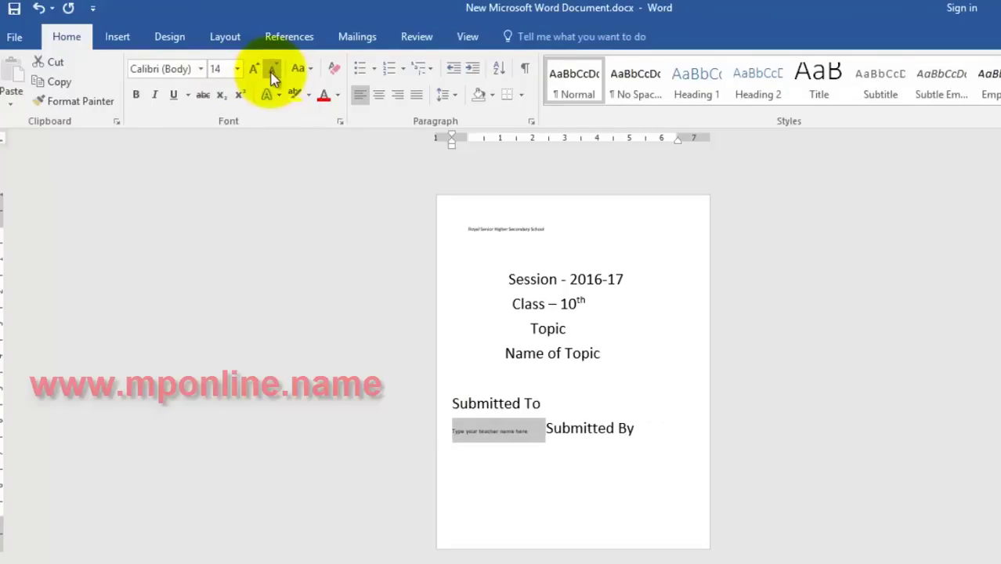
Cut Submitted By and paste it beside Submitted To, rejoining them on one line
click(544, 429)
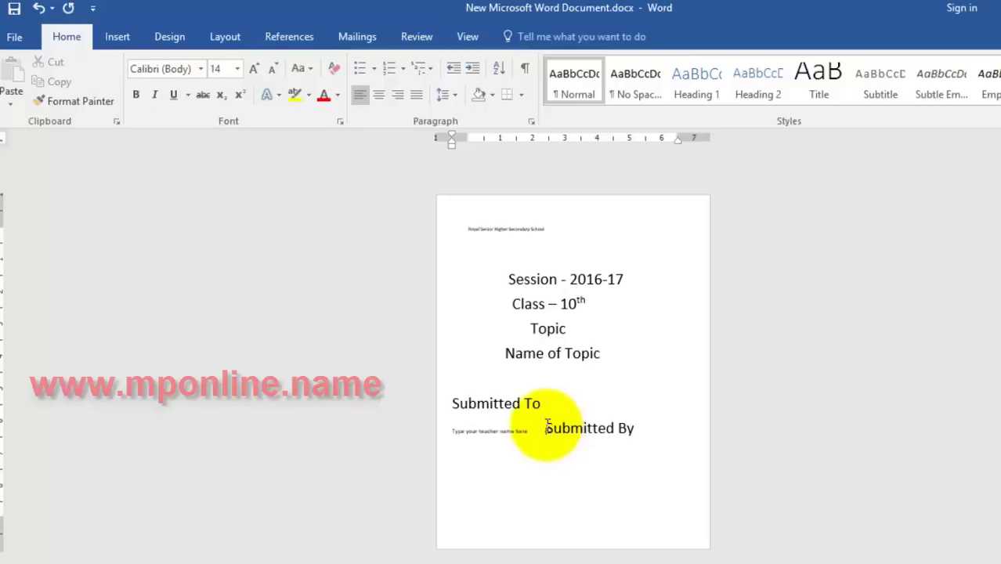
mouse_move(548, 429)
mouse_down()
mouse_move(612, 435)
mouse_move(557, 435)
mouse_up()
click(614, 433)
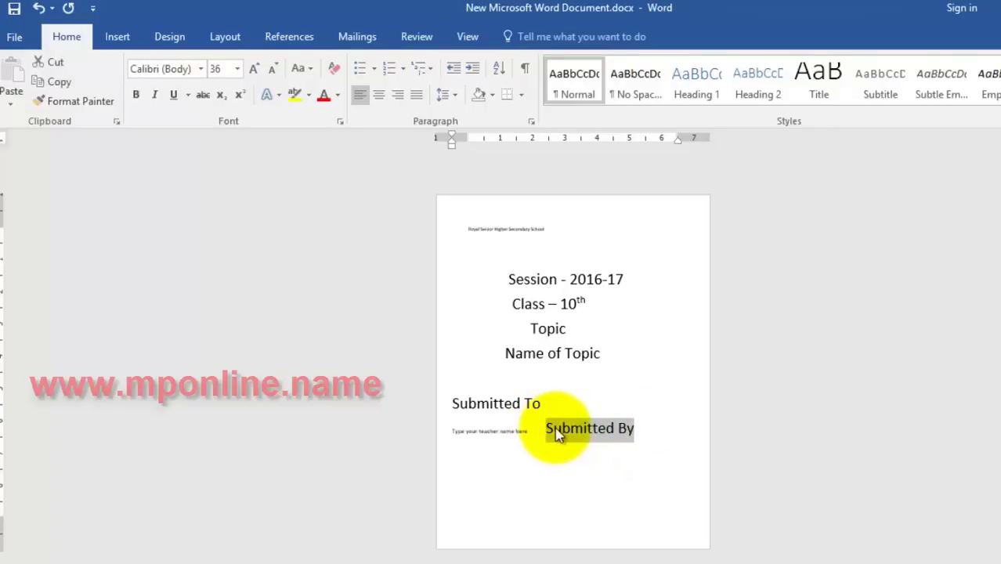
right_click(557, 430)
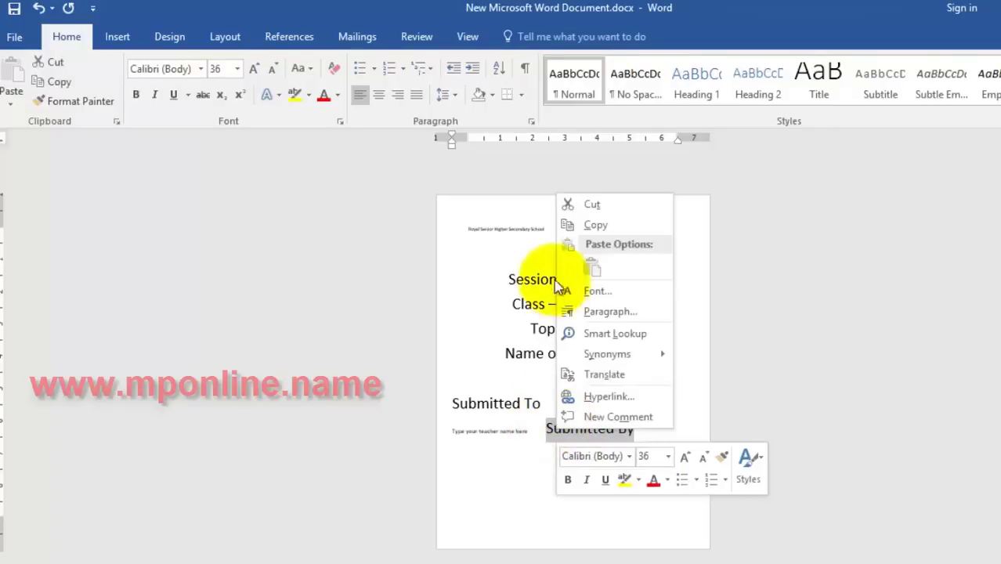
click(581, 224)
key(ctrl+x)
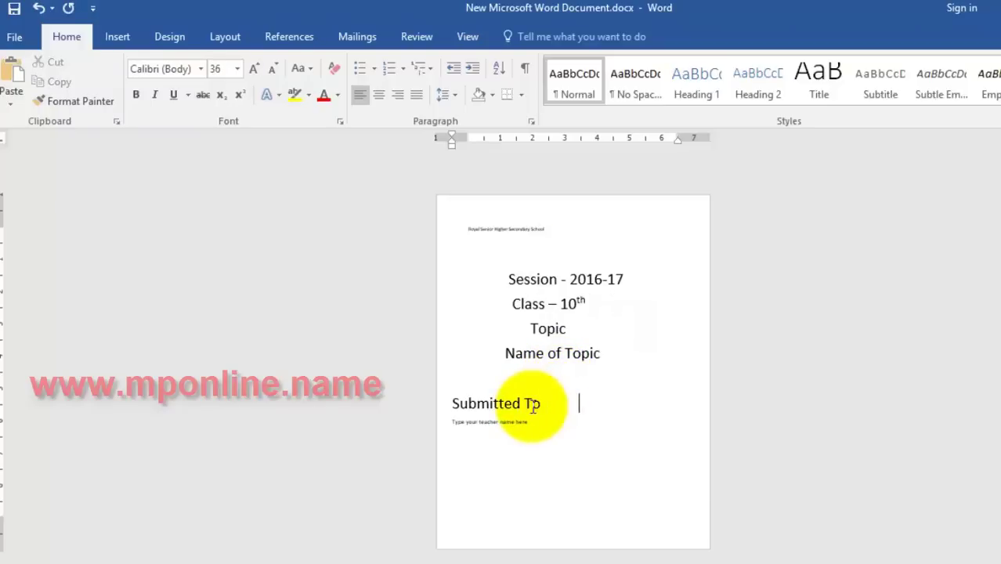
key(Tab)
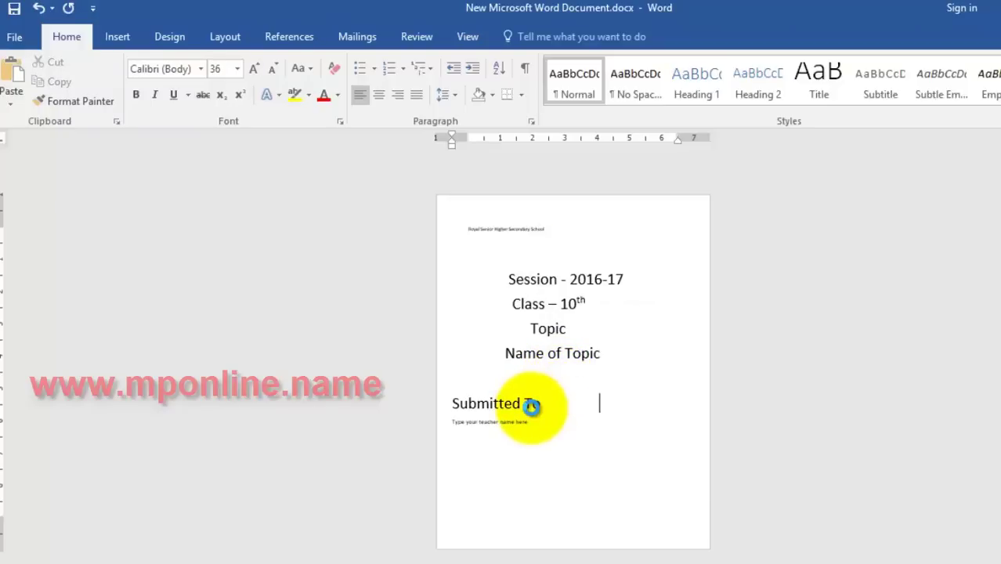
key(ctrl+v)
key(BackSpace)
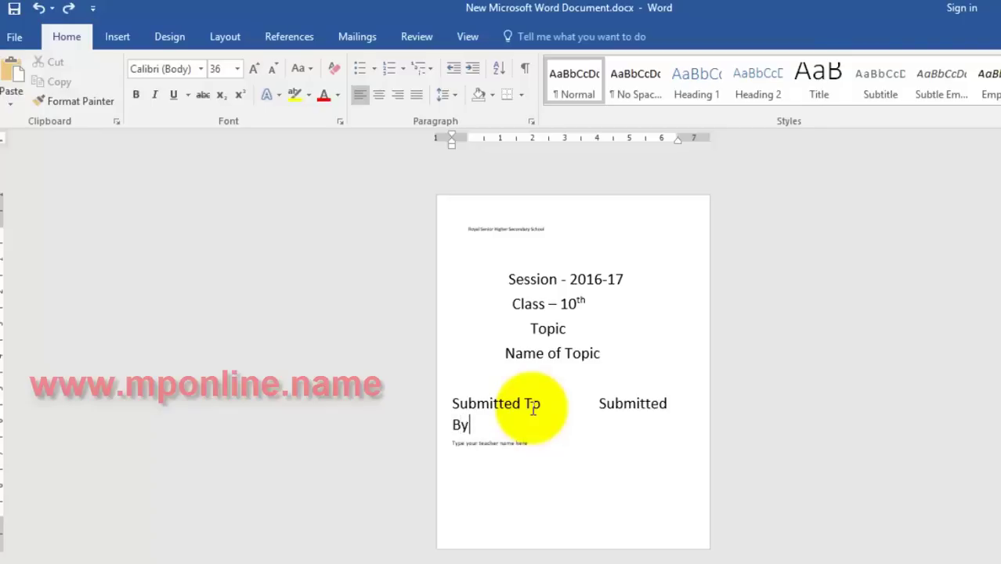
click(598, 403)
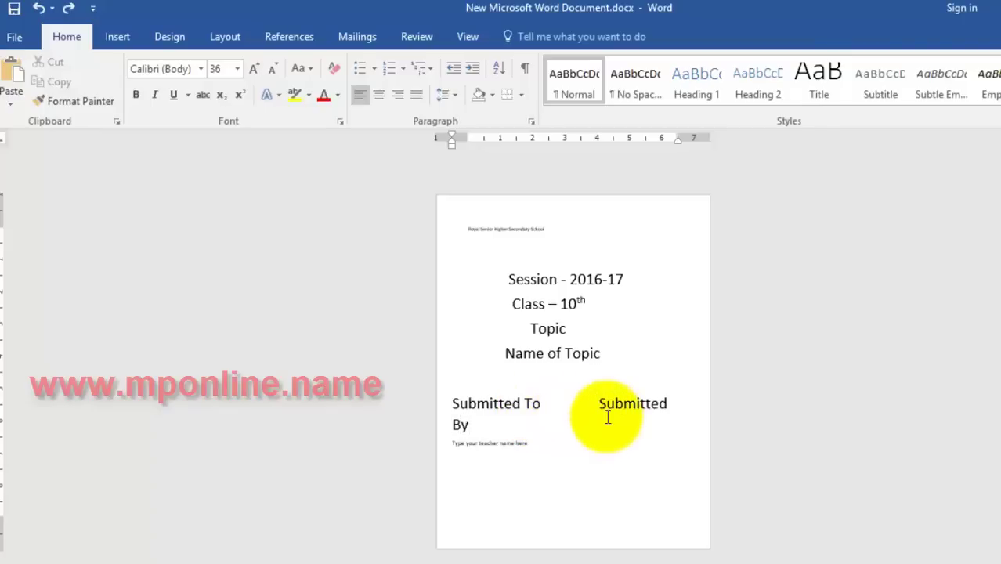
key(BackSpace)
key(BackSpace)
key(BackSpace)
key(BackSpace)
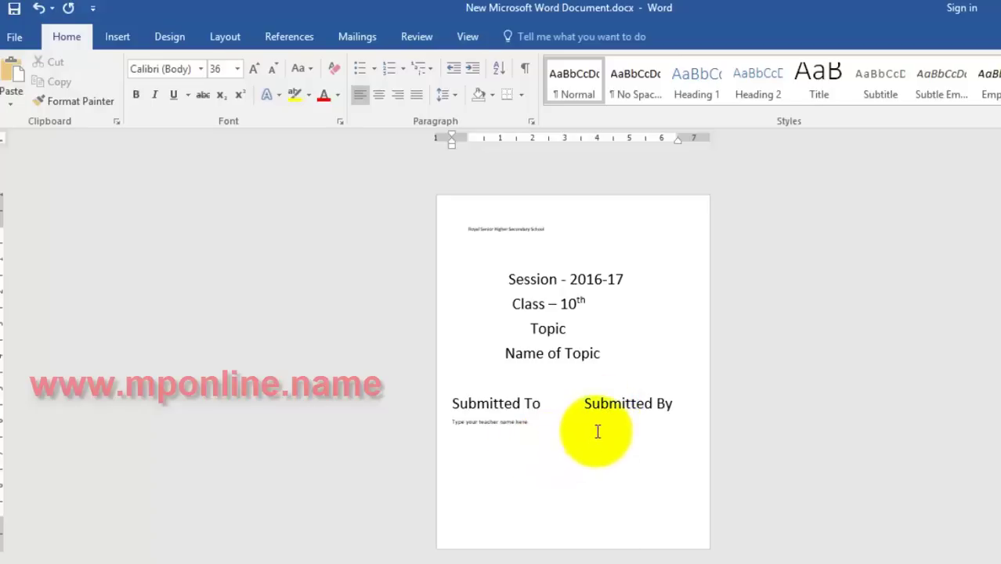
click(597, 426)
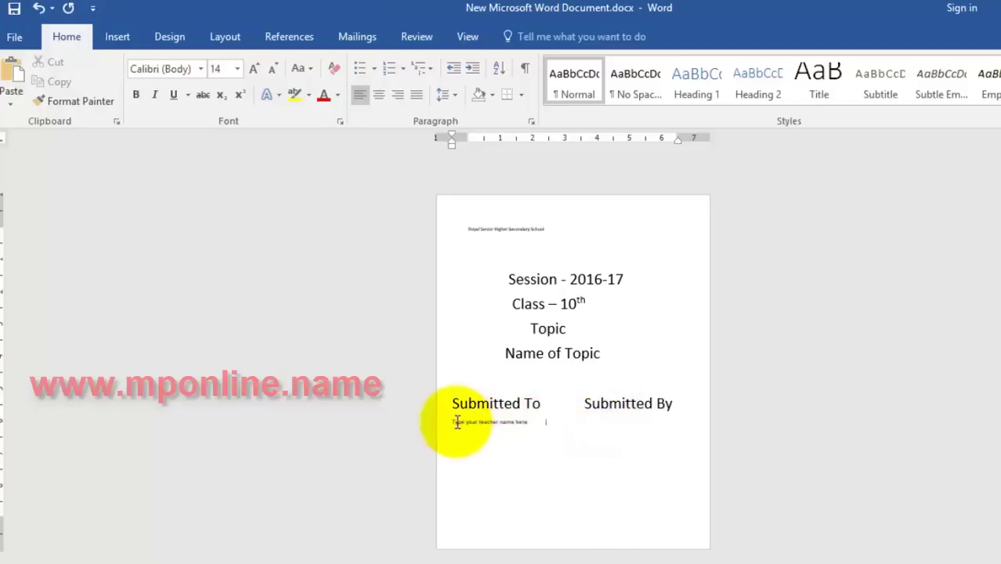
Paste a second 'Type your teacher name here' placeholder under Submitted By
drag(451, 421, 532, 425)
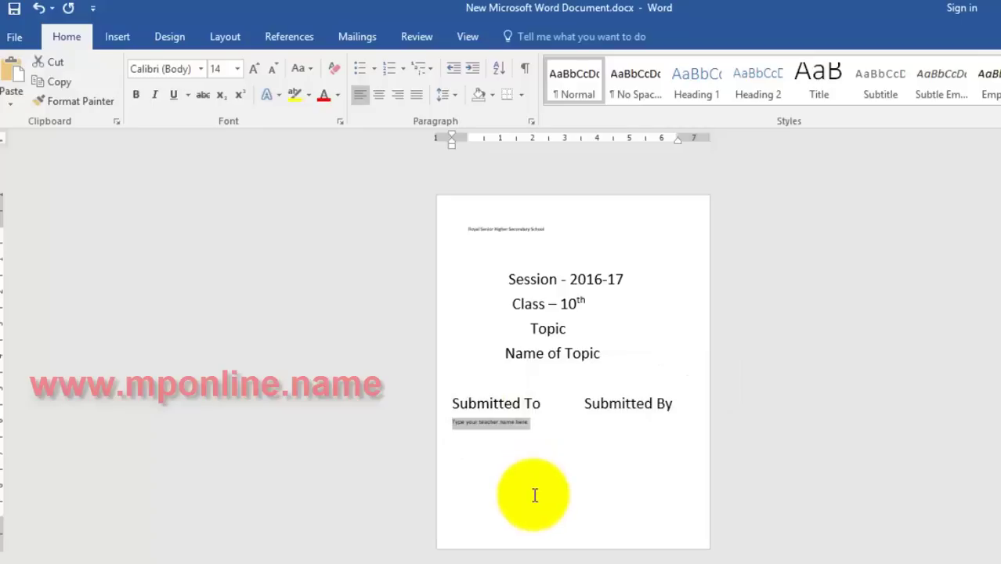
click(562, 425)
key(ctrl+z)
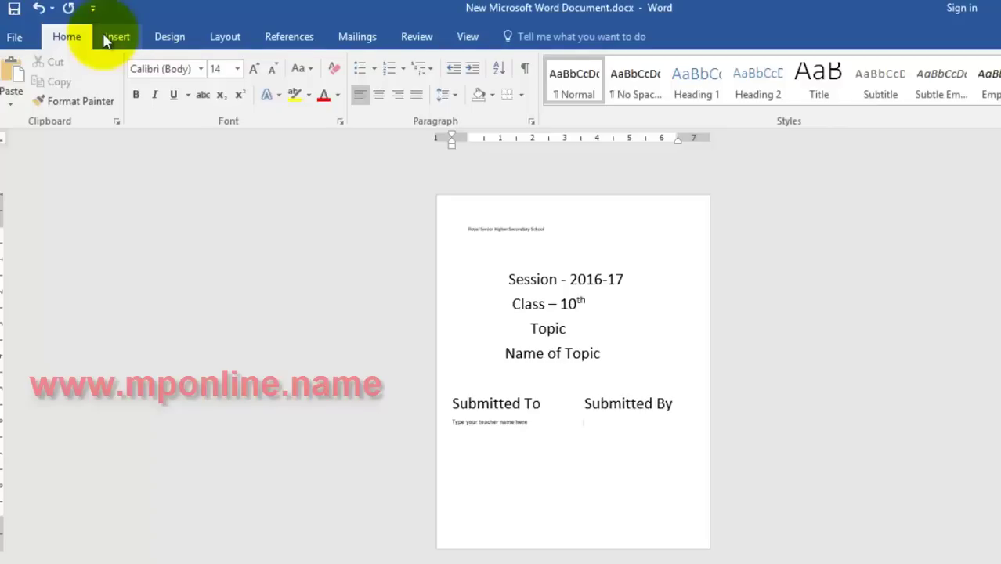
key(ctrl+v)
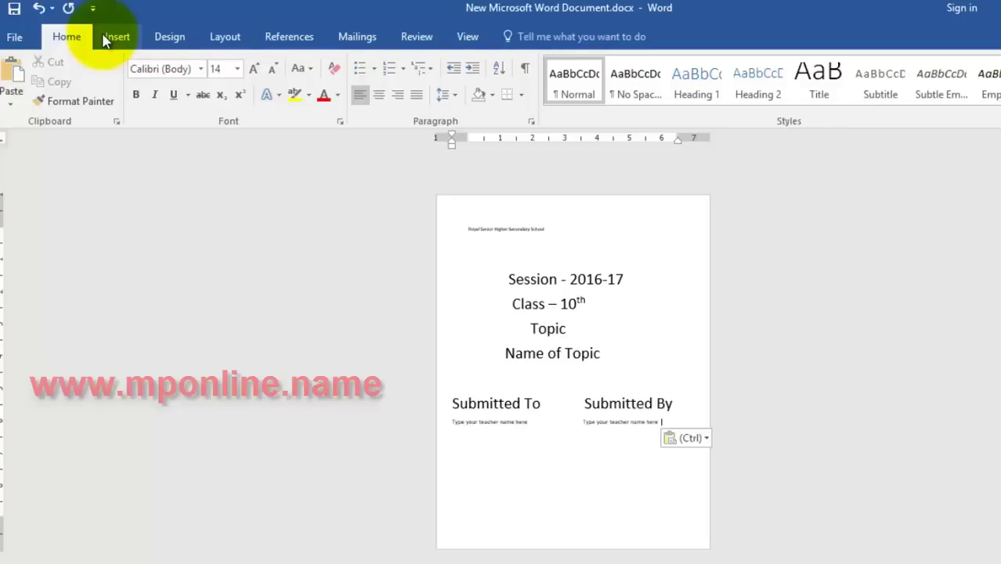
click(576, 421)
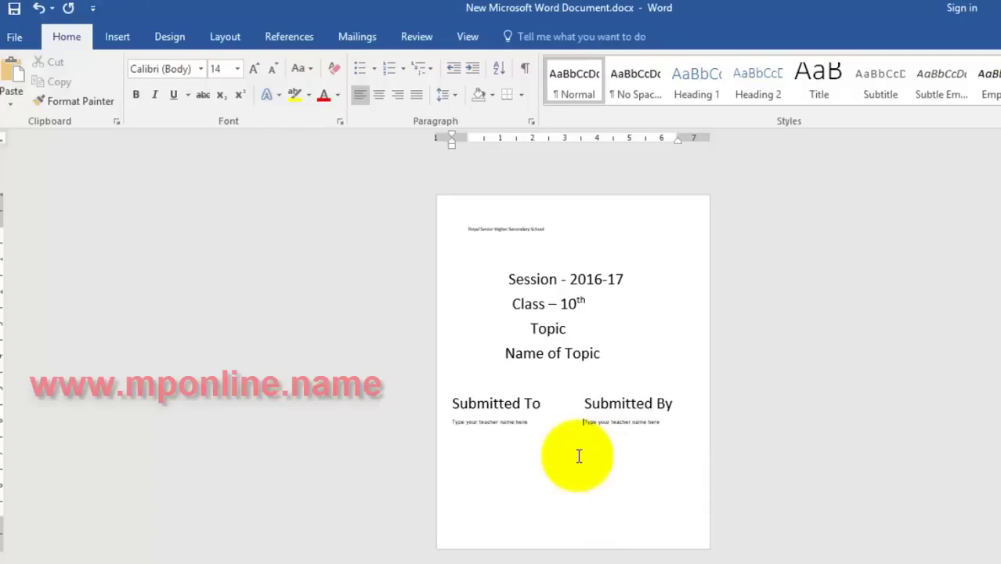
Place the caret at the start of the Class, Topic, school-name and Session lines to align them
click(511, 303)
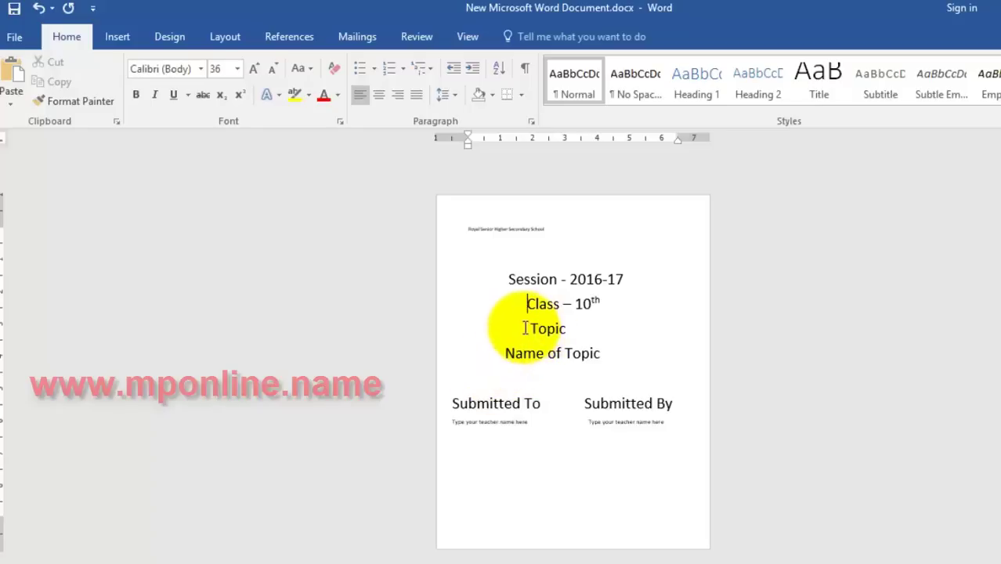
click(531, 339)
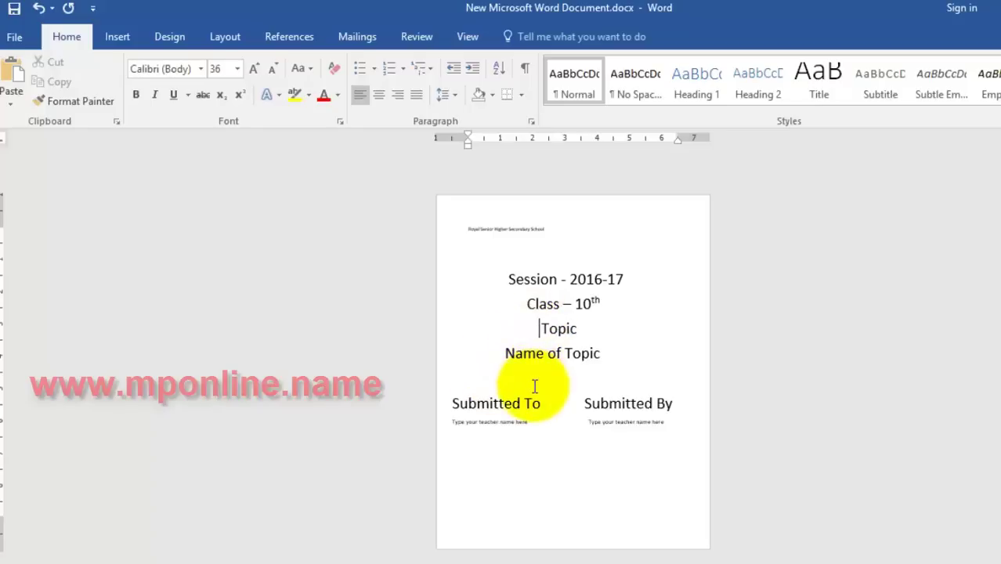
click(479, 227)
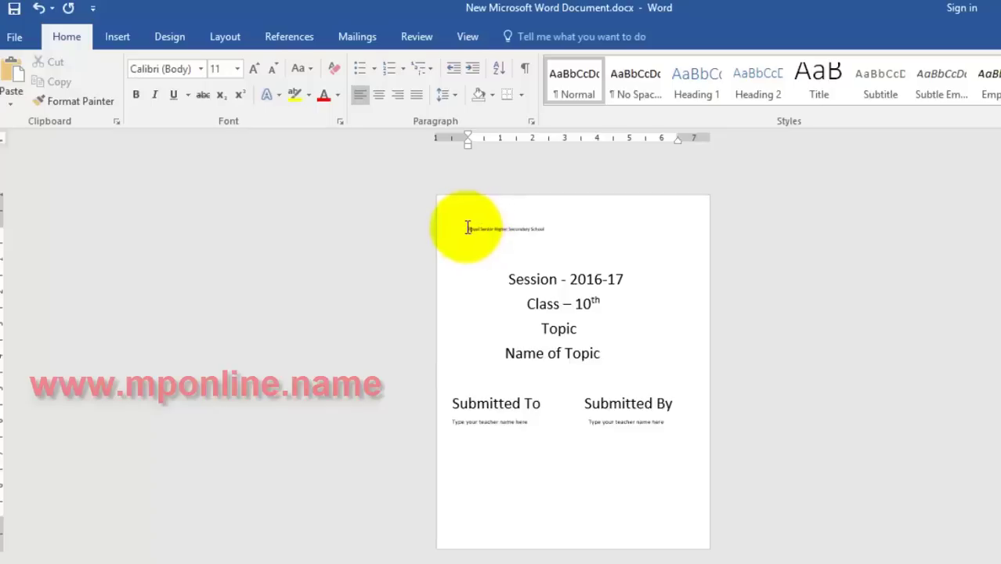
click(558, 281)
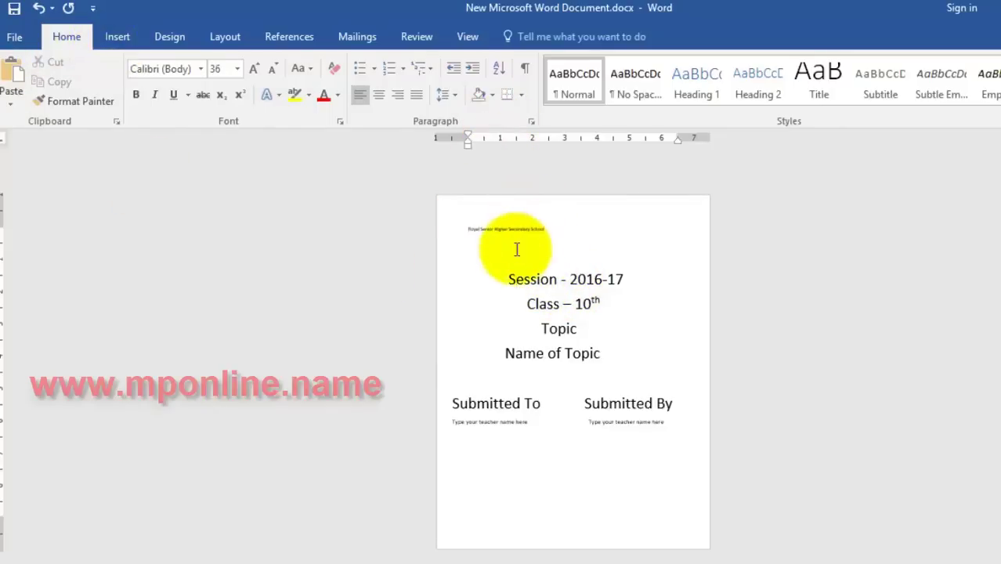
Give the Session - 2016-17 line a blue text effect
drag(517, 274, 620, 274)
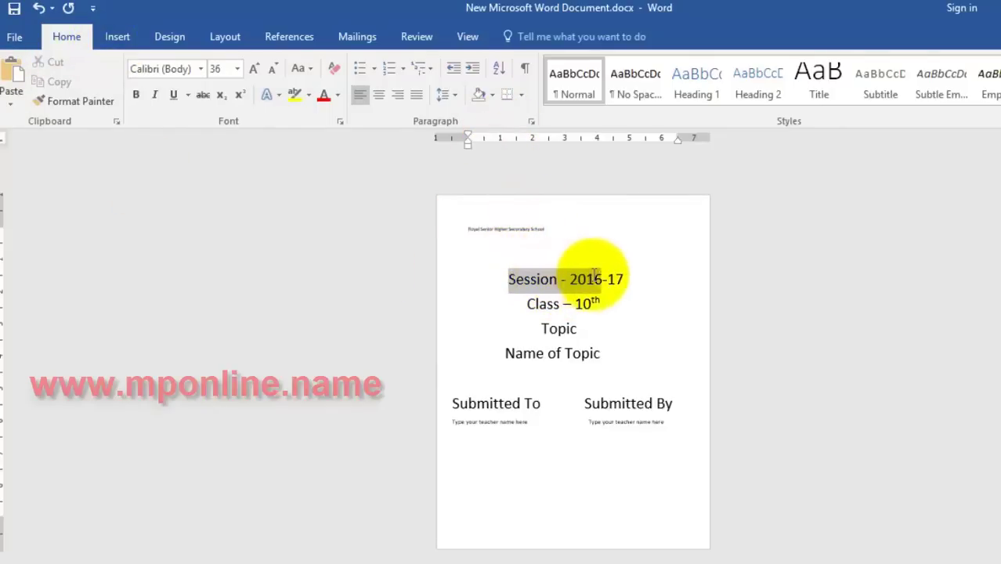
click(340, 96)
click(279, 100)
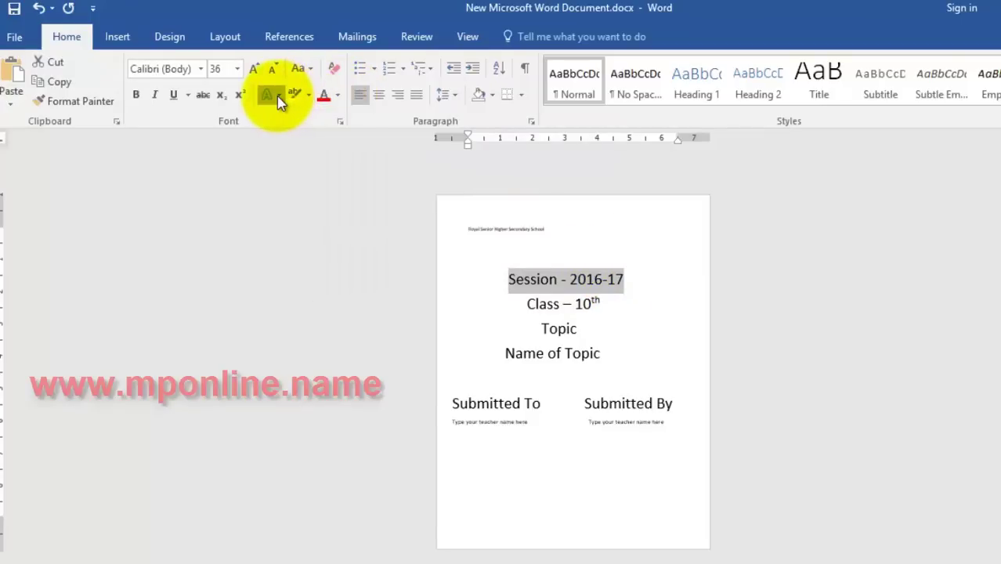
click(280, 100)
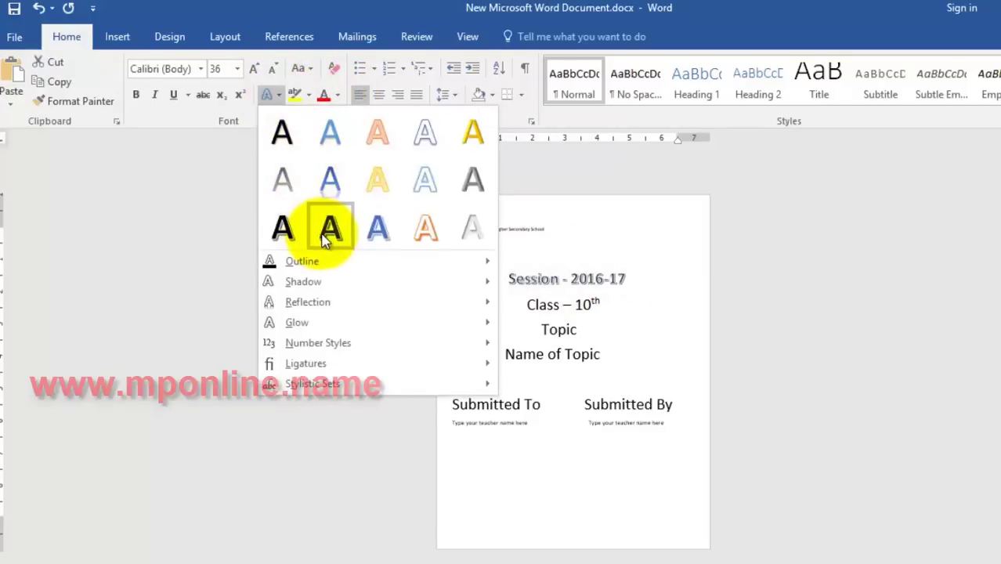
click(374, 229)
Apply an orange text effect to Class – 10th and colour it red
click(544, 305)
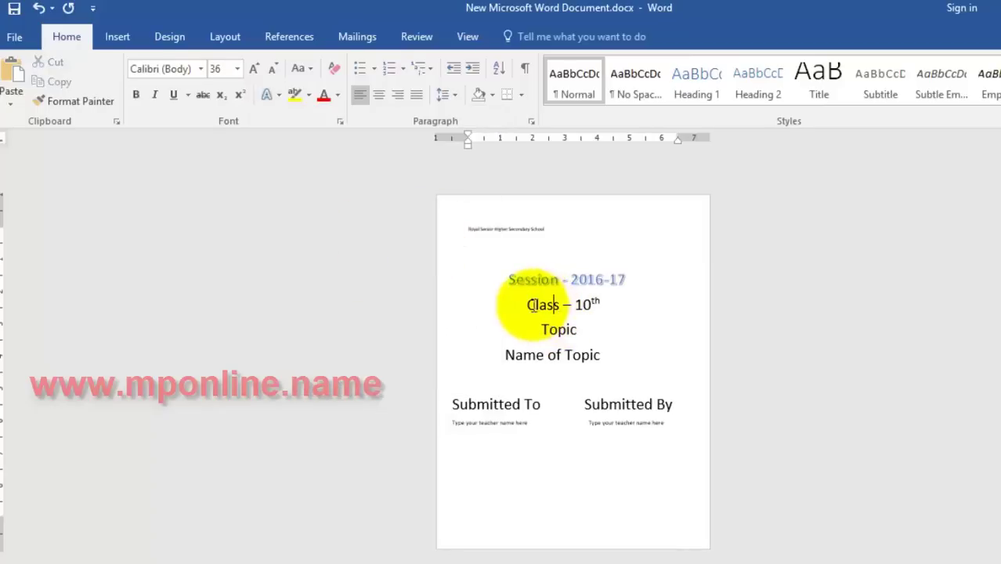
drag(544, 305, 603, 307)
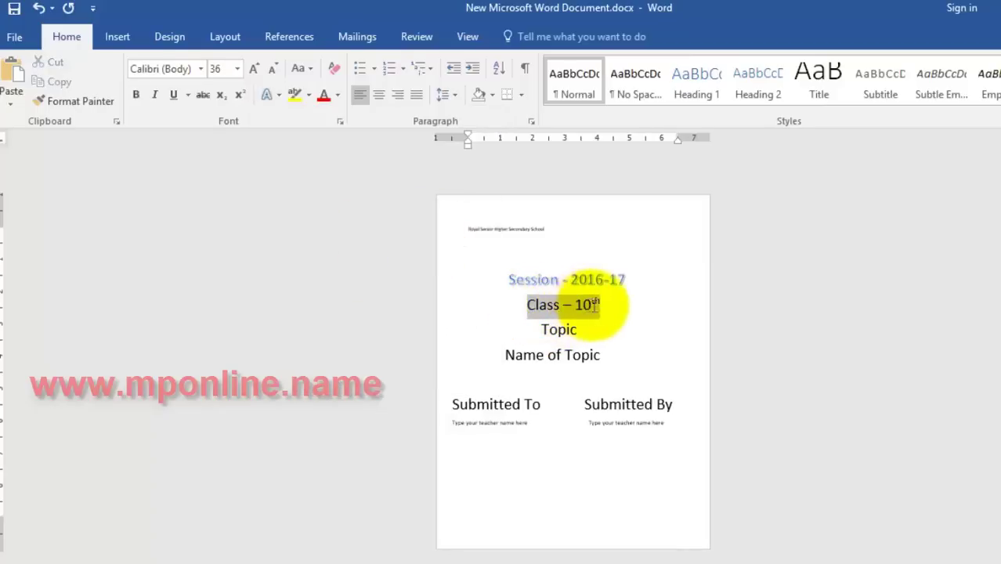
click(279, 97)
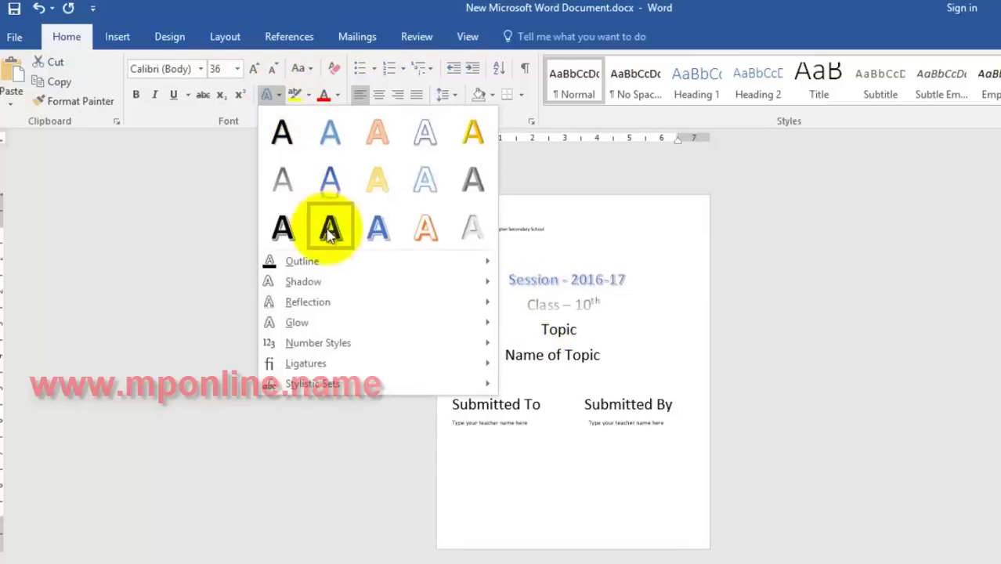
click(429, 230)
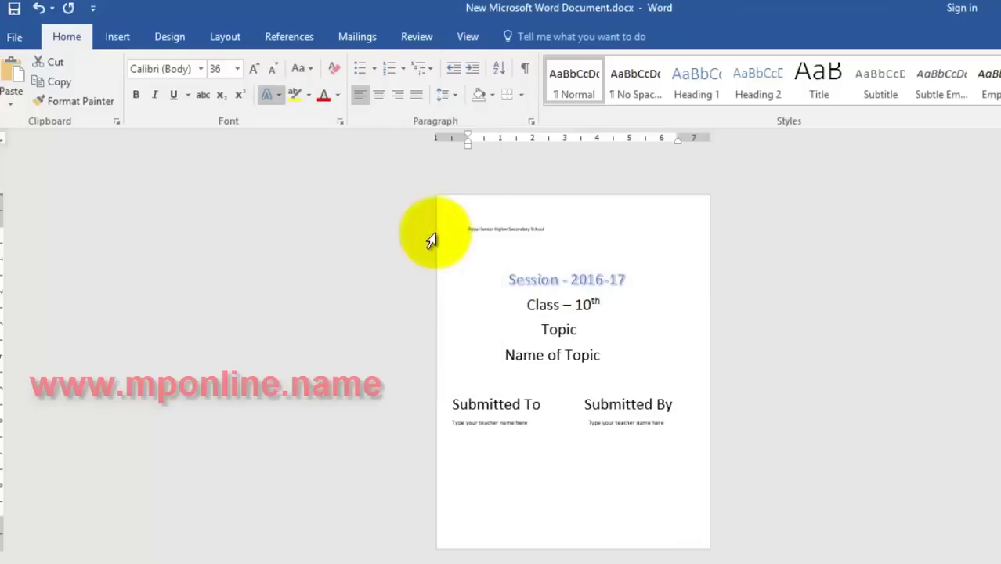
click(338, 96)
click(343, 252)
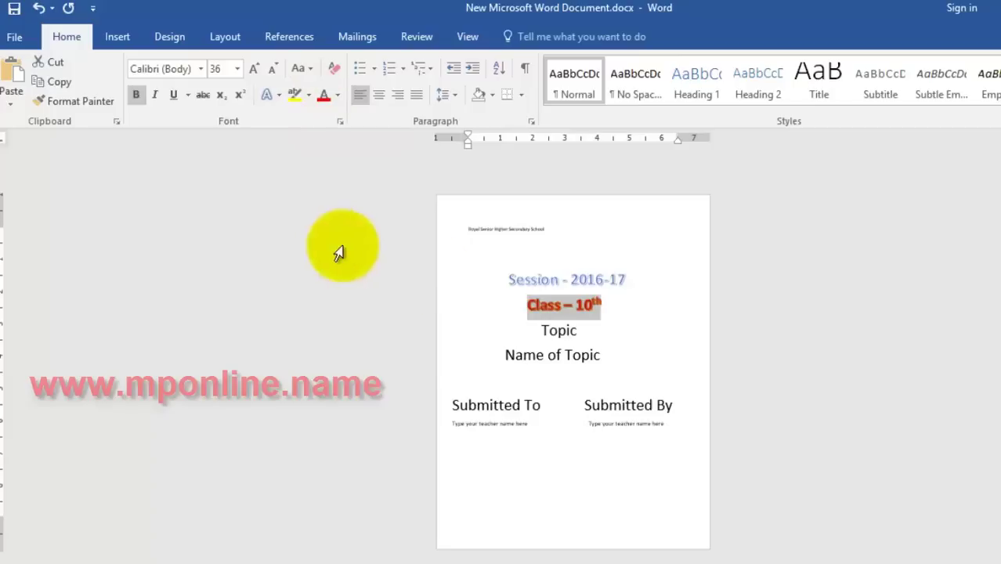
Give the word Topic a blue text effect
click(542, 327)
drag(540, 330, 580, 330)
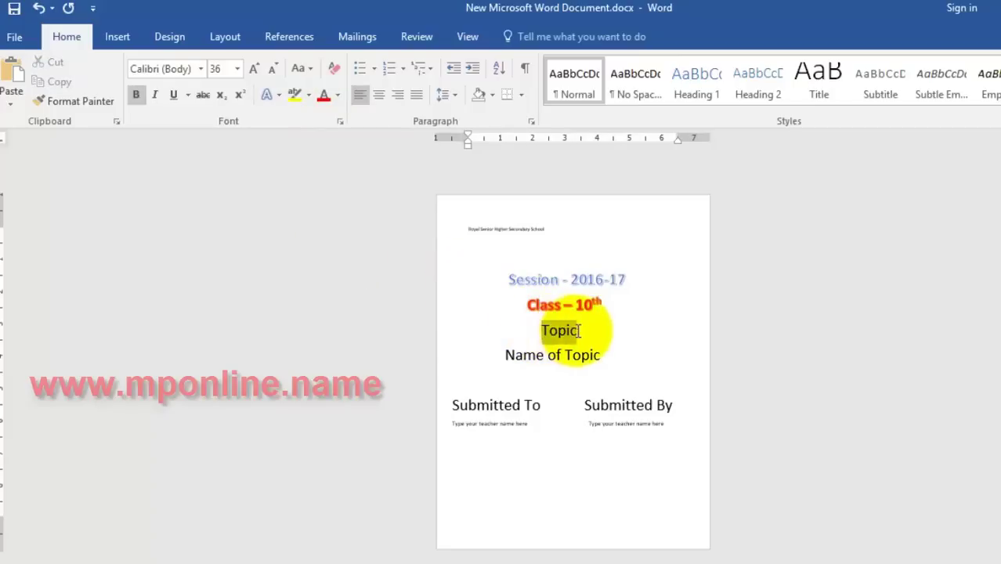
click(267, 94)
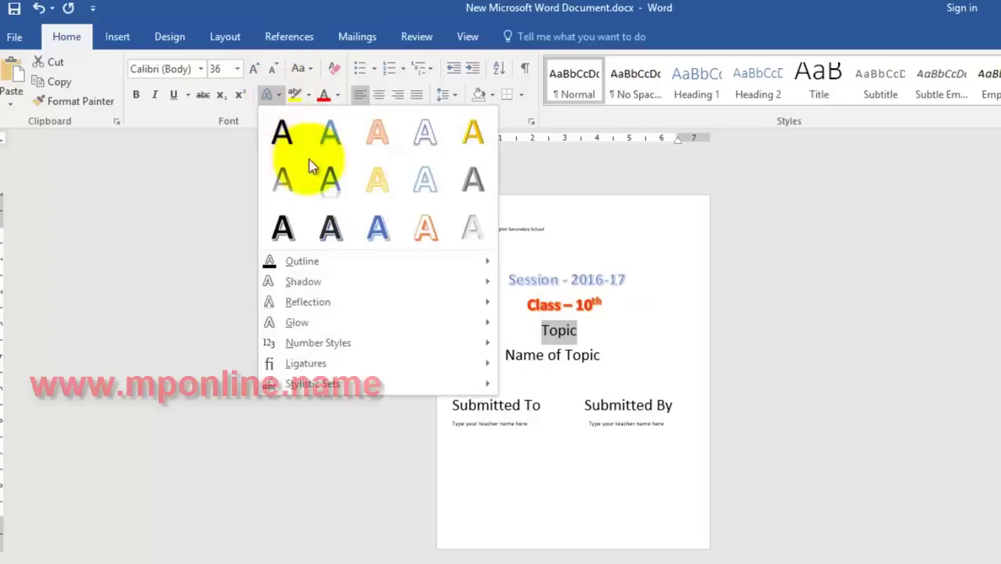
click(377, 229)
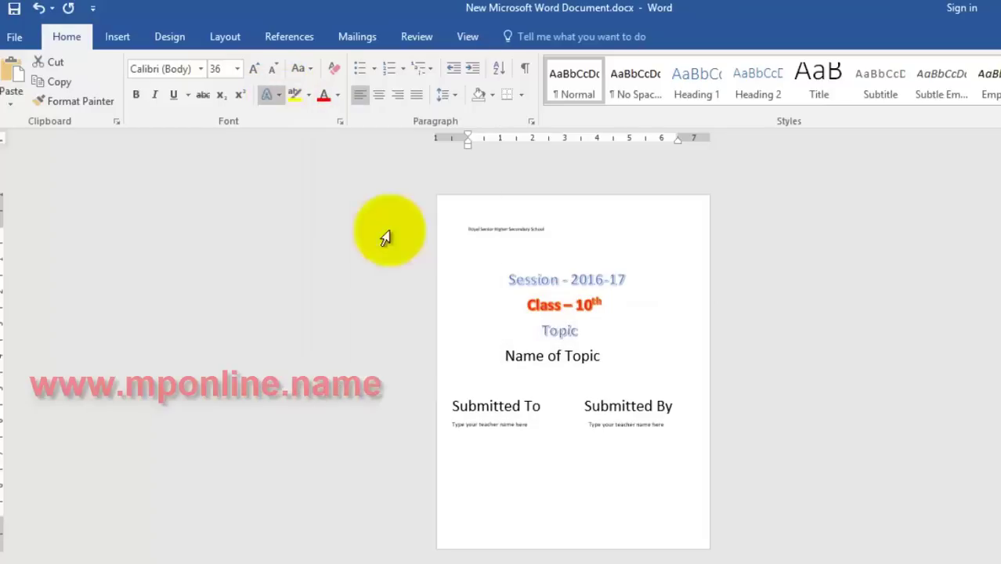
click(338, 95)
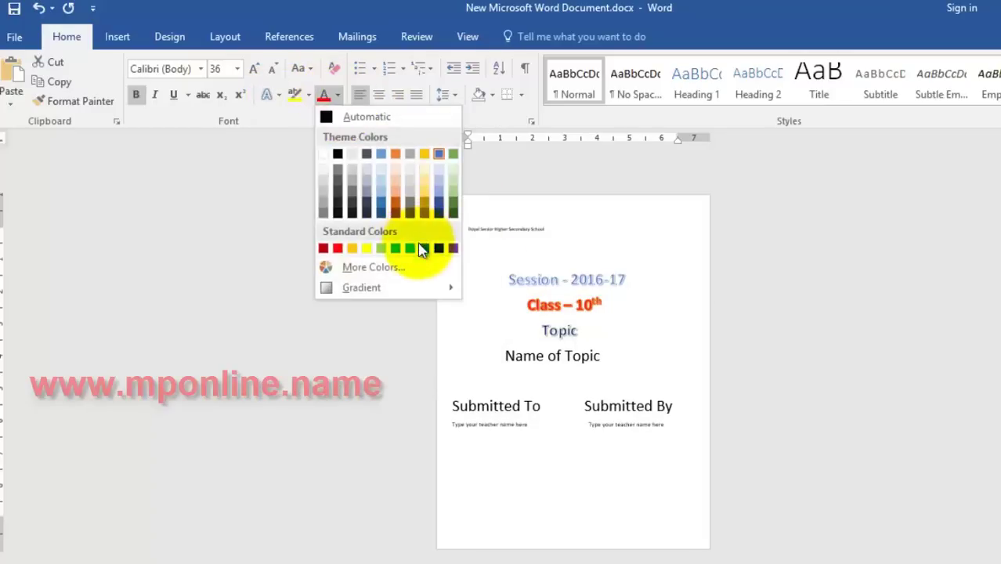
Colour Topic a custom bright green (RGB 28, 199, 15) through More Colors
click(382, 266)
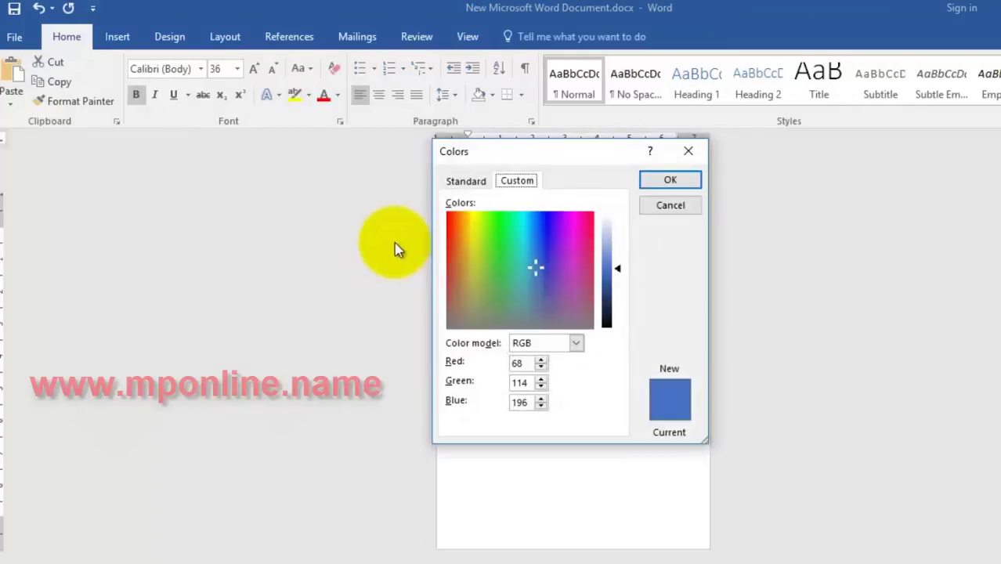
click(493, 237)
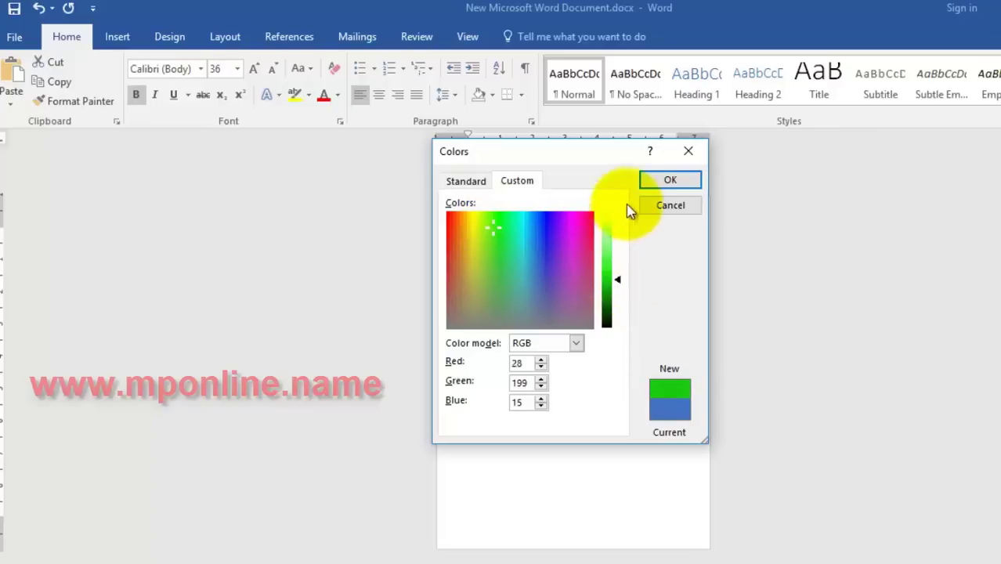
click(662, 180)
click(584, 330)
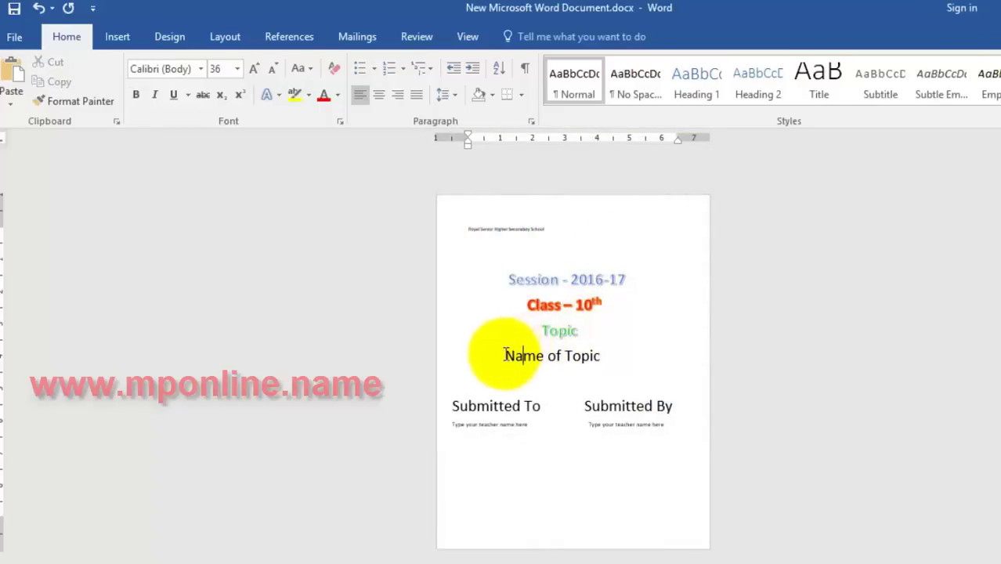
Give the Name of Topic line a bold shadowed text effect
drag(504, 356, 596, 360)
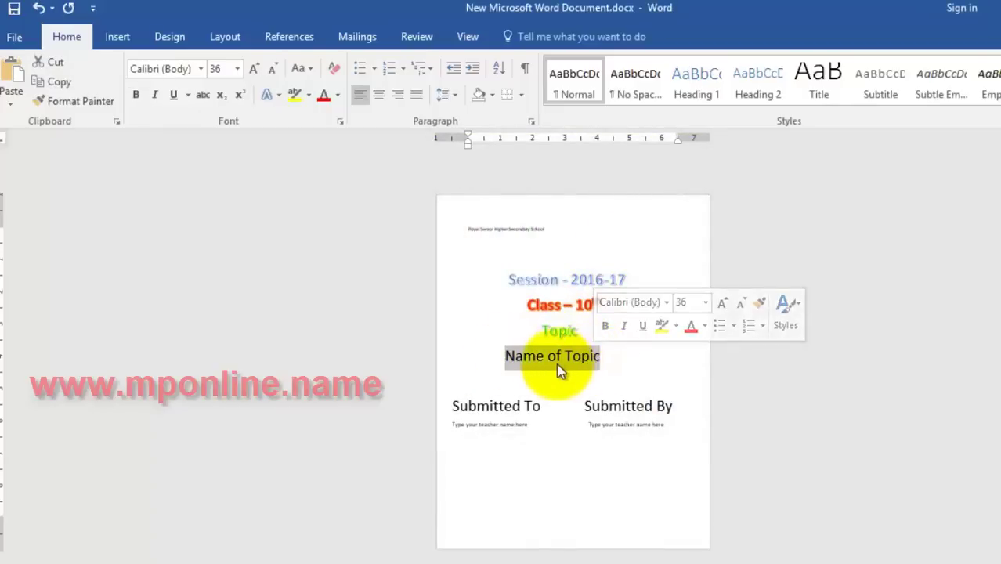
click(555, 357)
drag(505, 354, 596, 357)
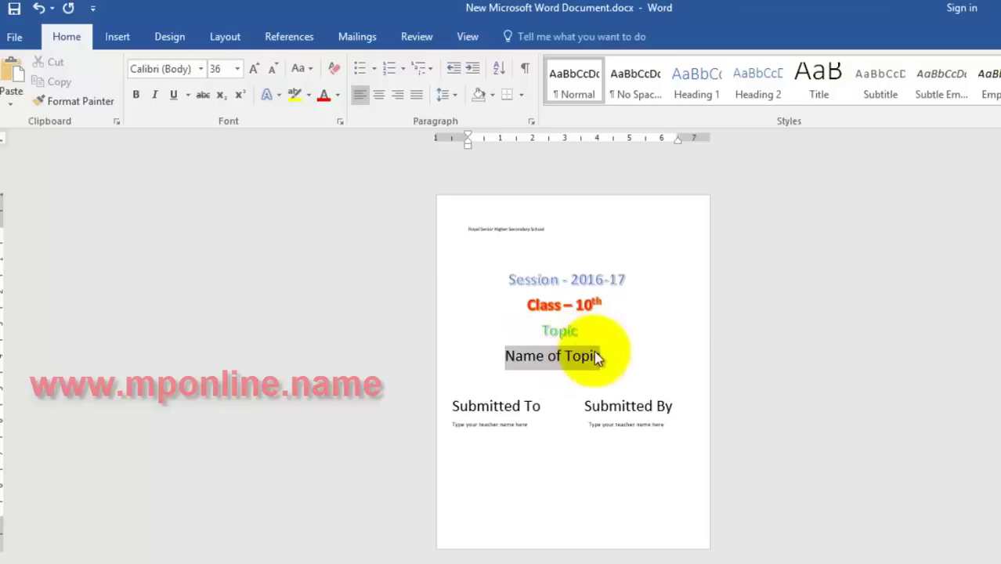
click(280, 96)
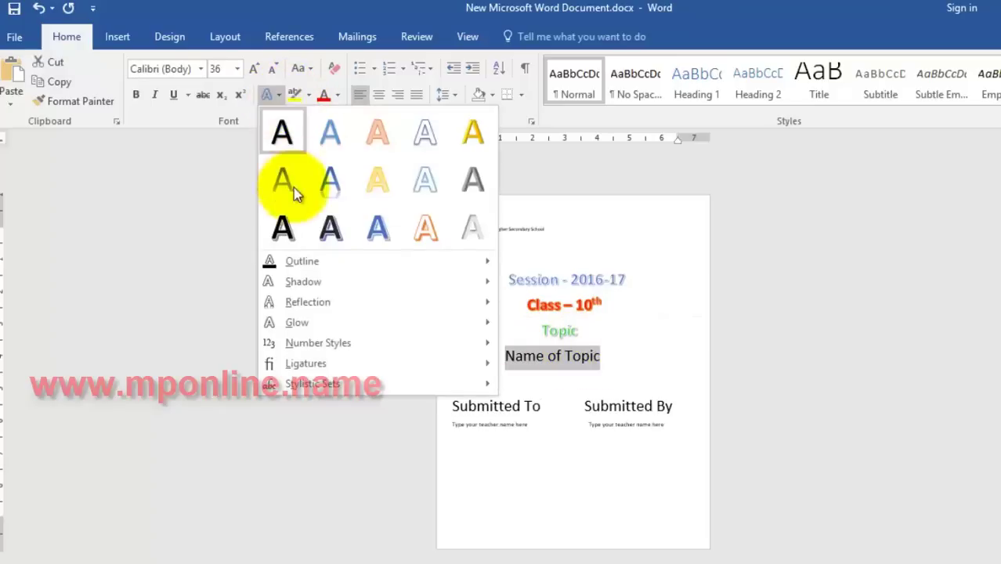
click(285, 229)
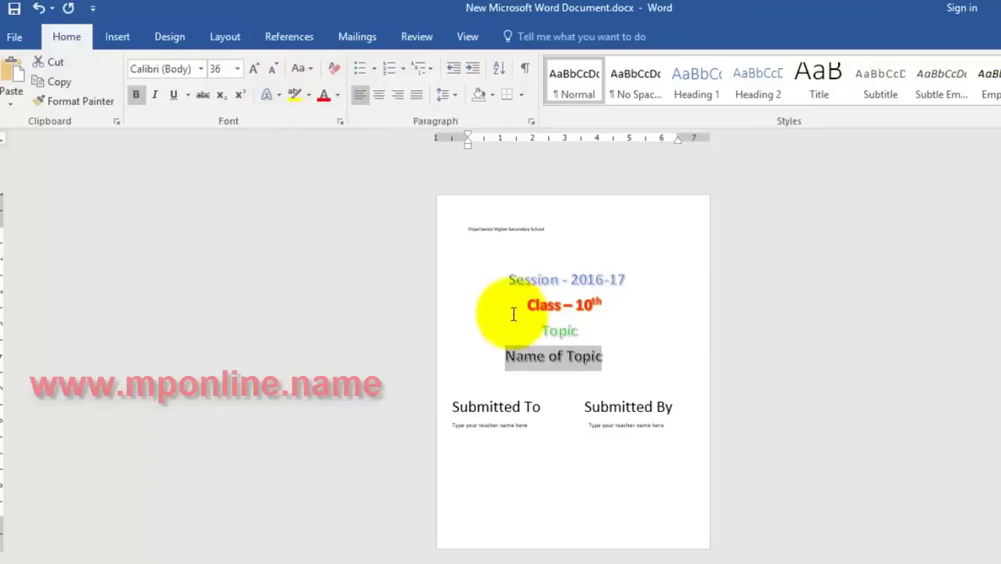
click(546, 356)
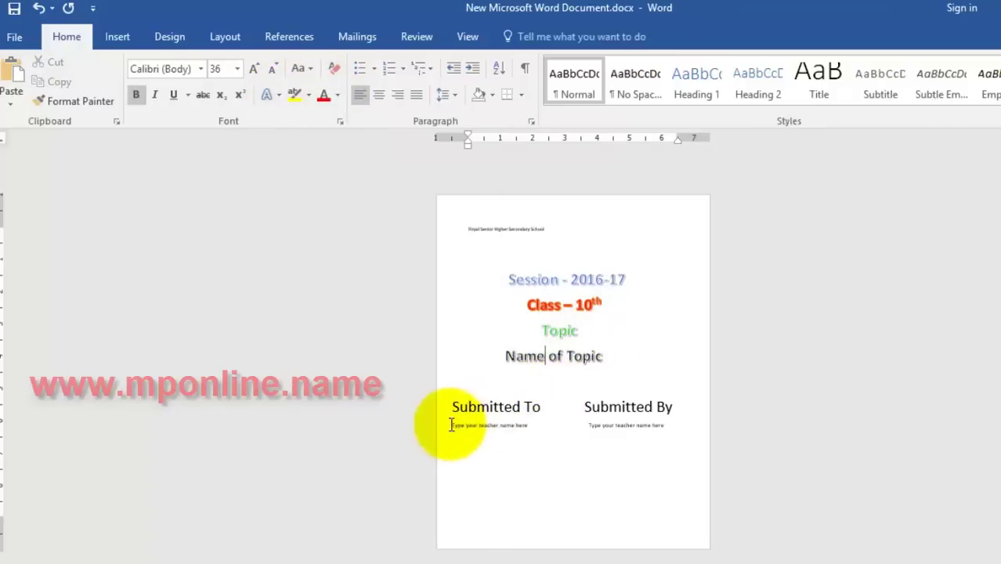
Apply a text effect to the Submitted To heading and colour it red
drag(452, 406, 540, 407)
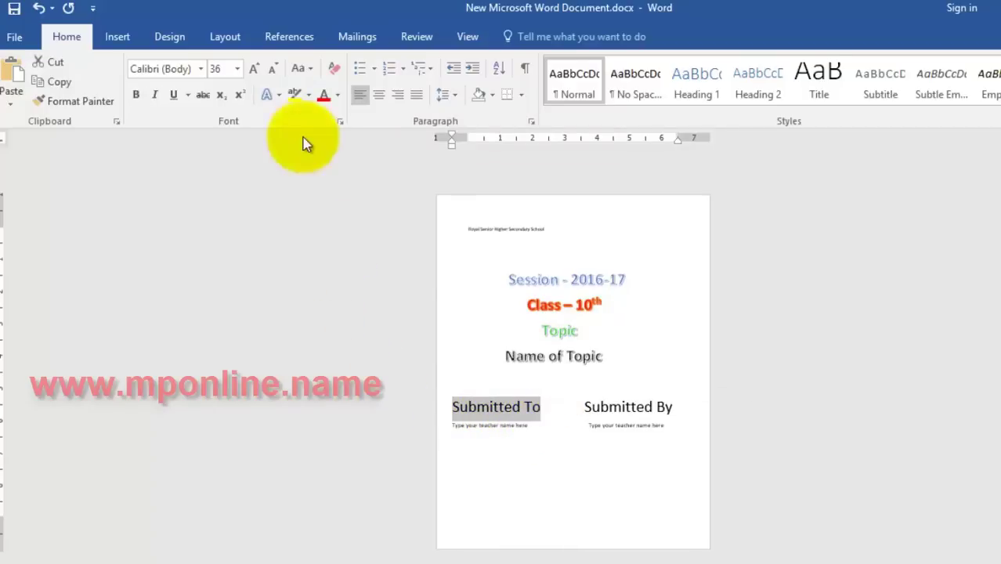
click(277, 95)
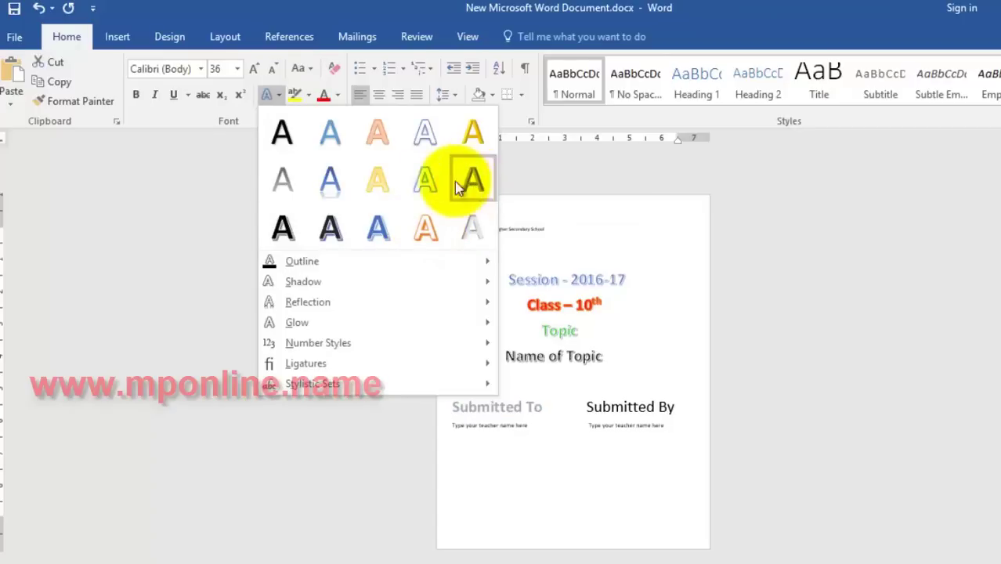
click(385, 222)
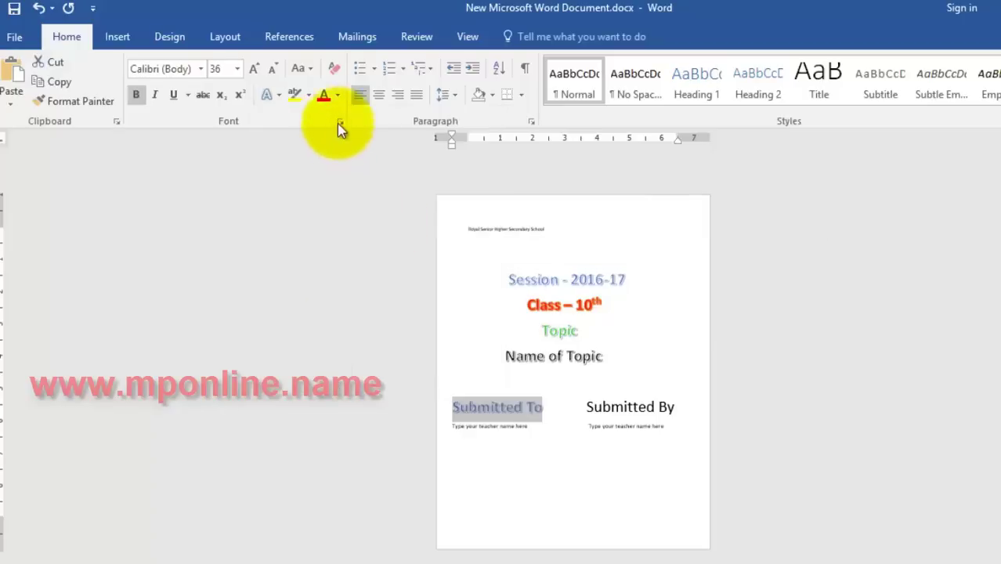
click(338, 96)
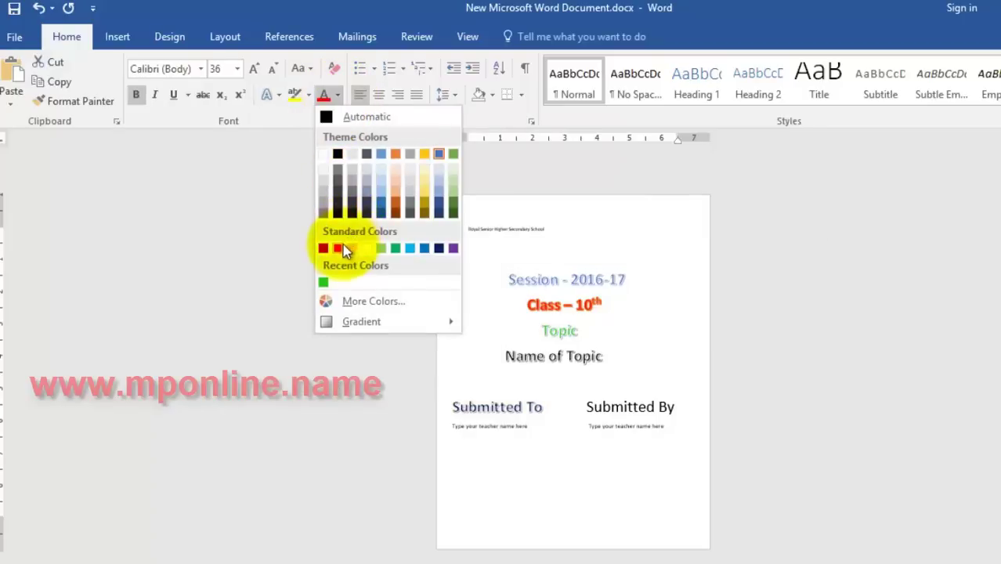
click(337, 248)
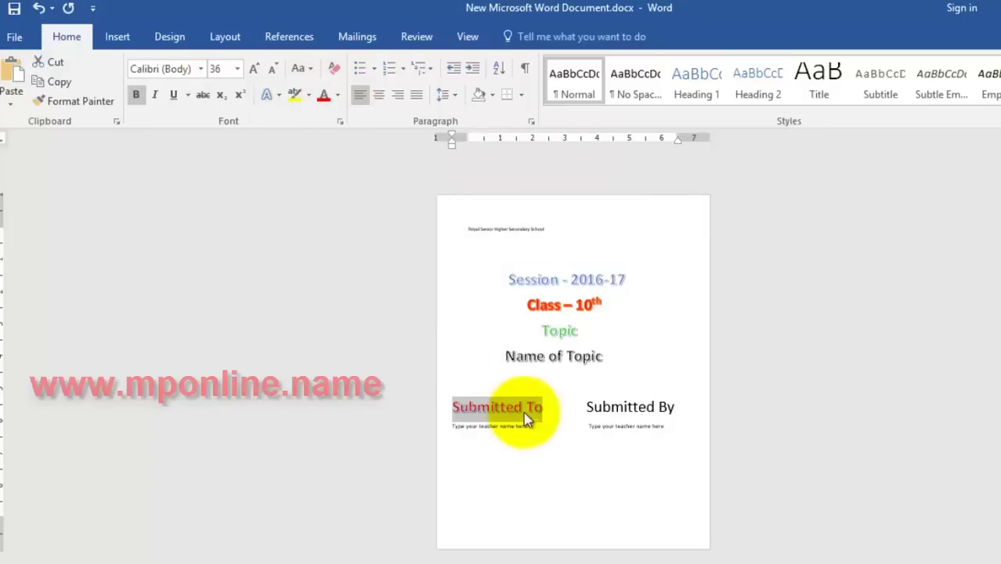
Add an outer shadow effect to the Submitted To heading
click(278, 95)
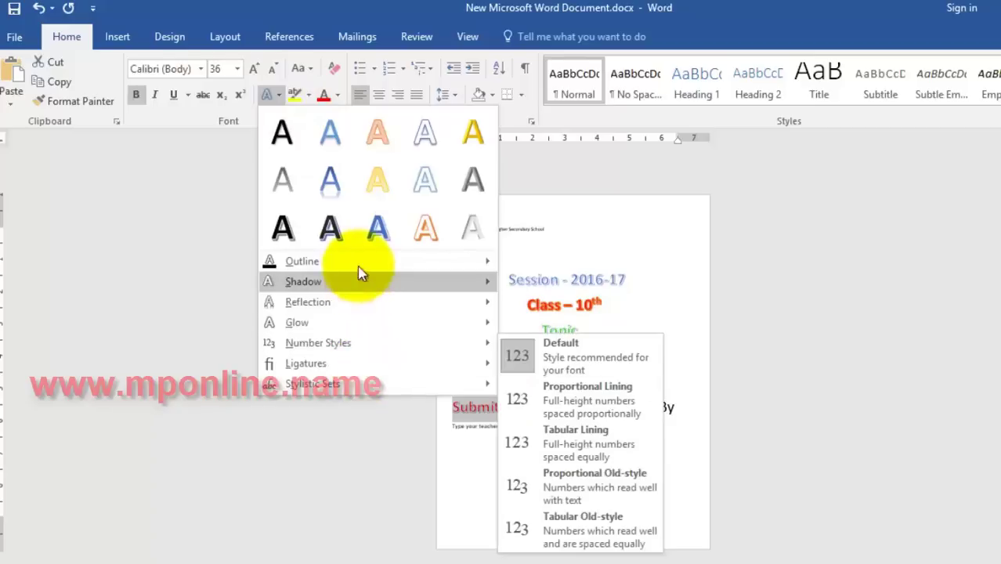
mouse_move(368, 282)
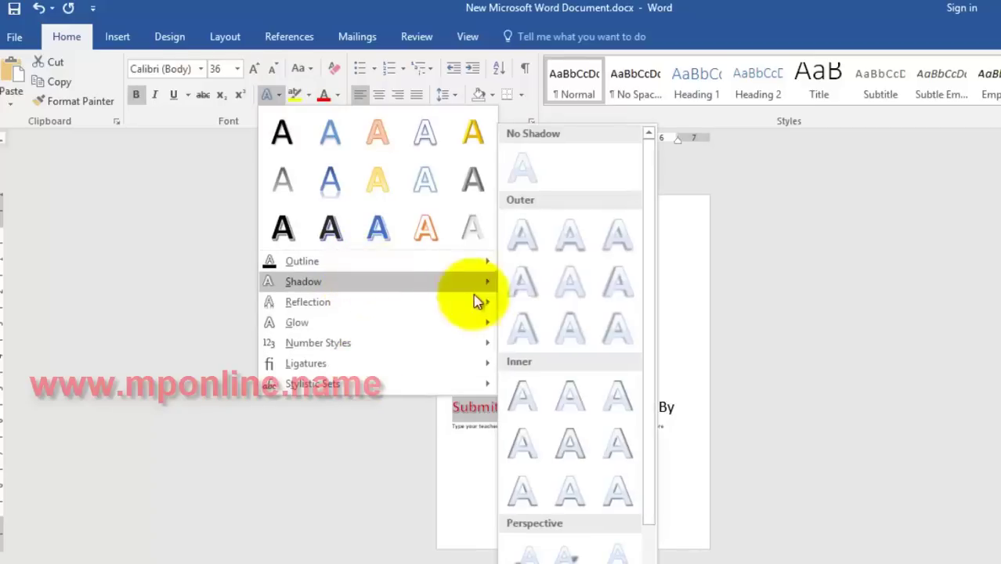
click(521, 245)
click(524, 423)
click(526, 430)
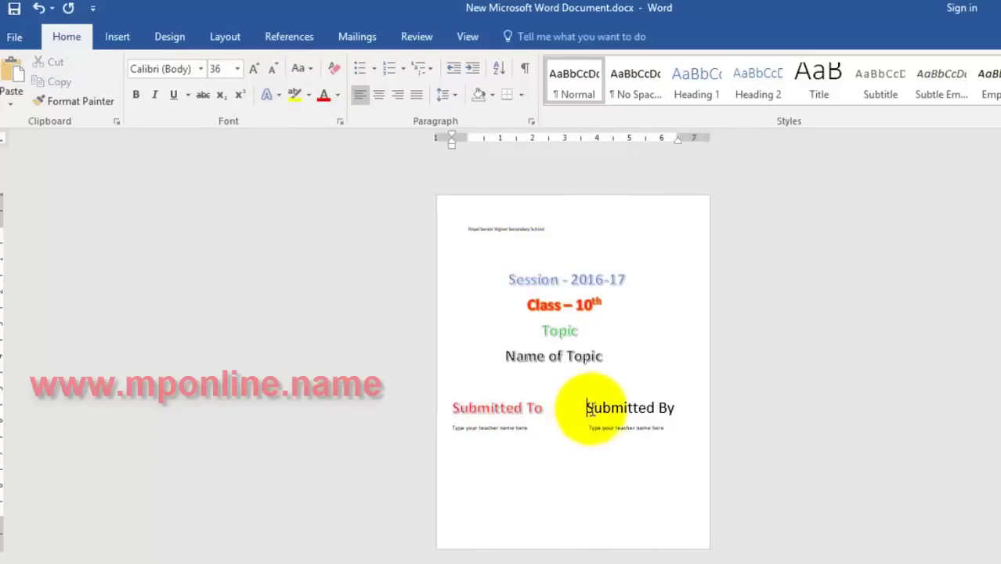
Apply a text-effect style and red font colour to the Submitted By heading
drag(587, 407, 674, 408)
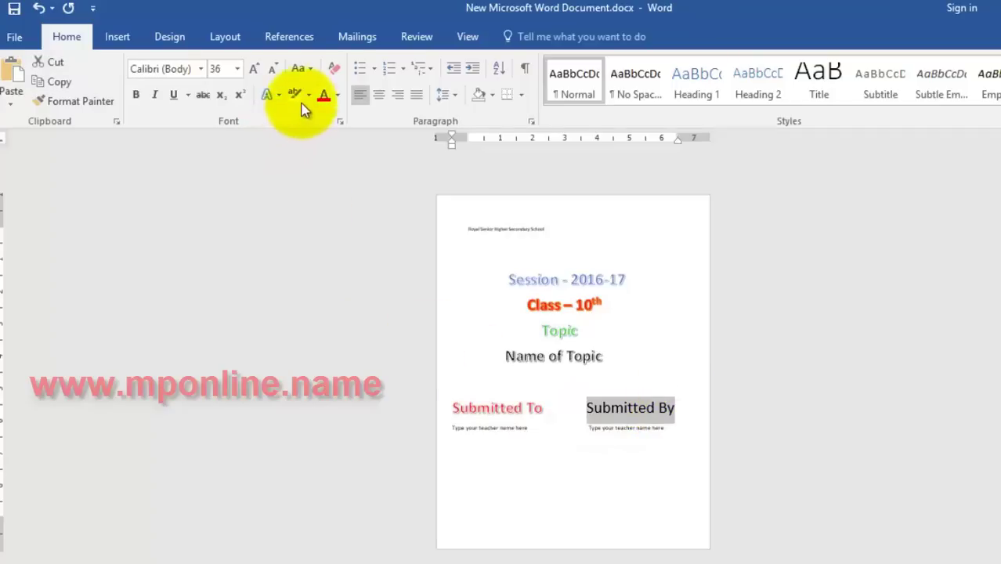
click(276, 95)
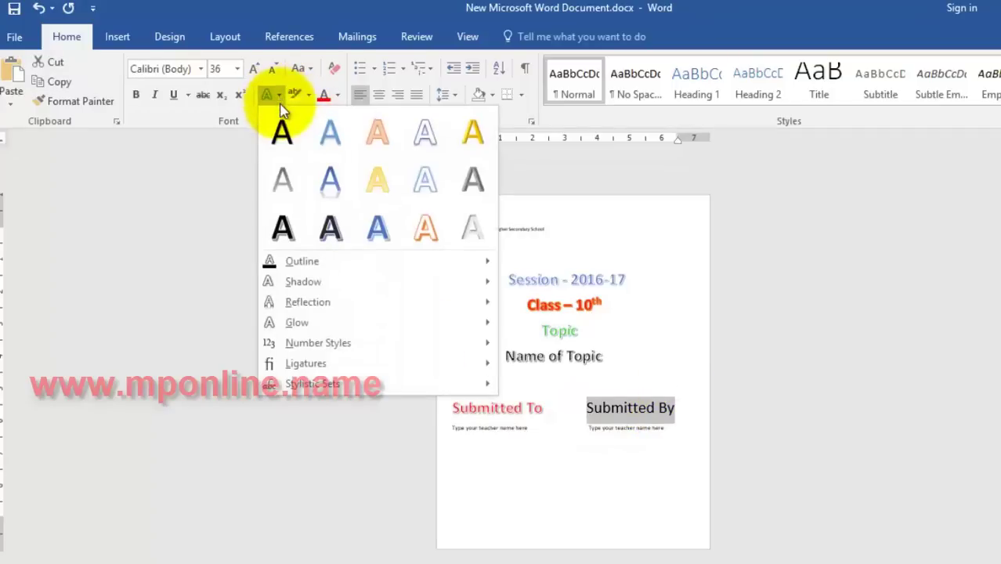
click(330, 227)
click(338, 95)
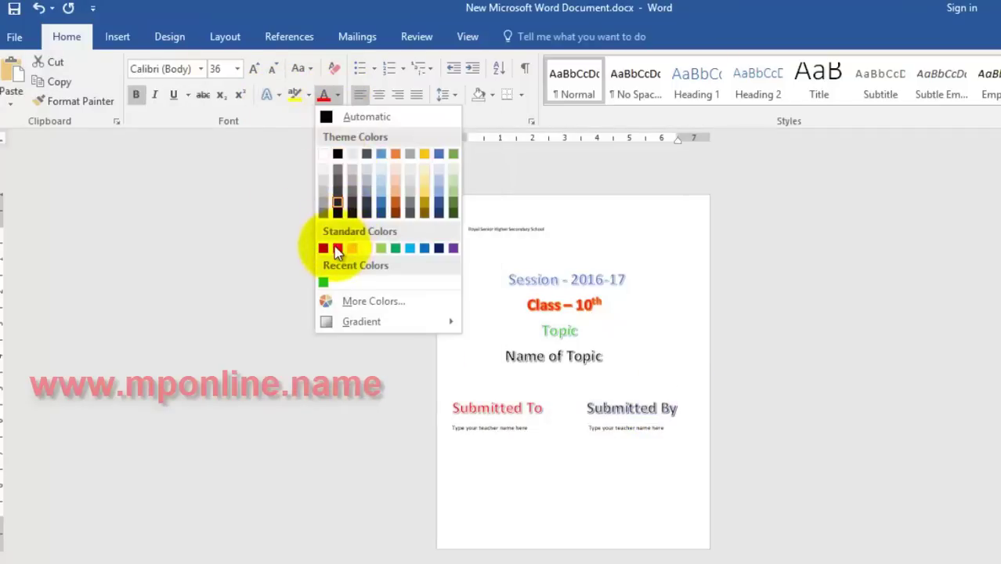
click(337, 248)
click(602, 429)
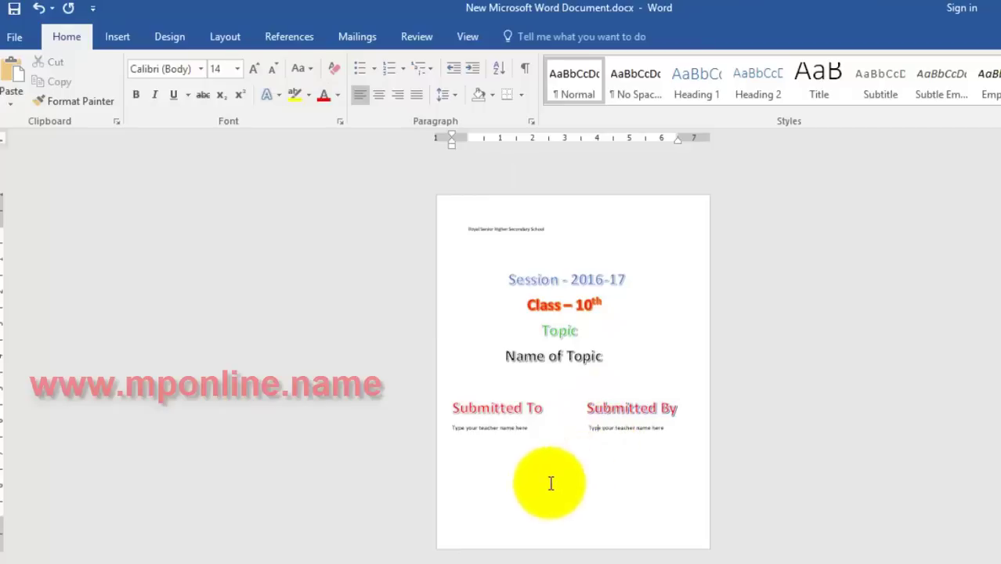
Cut the small Royal Senior Higher Secondary School line from the top of the page
click(485, 230)
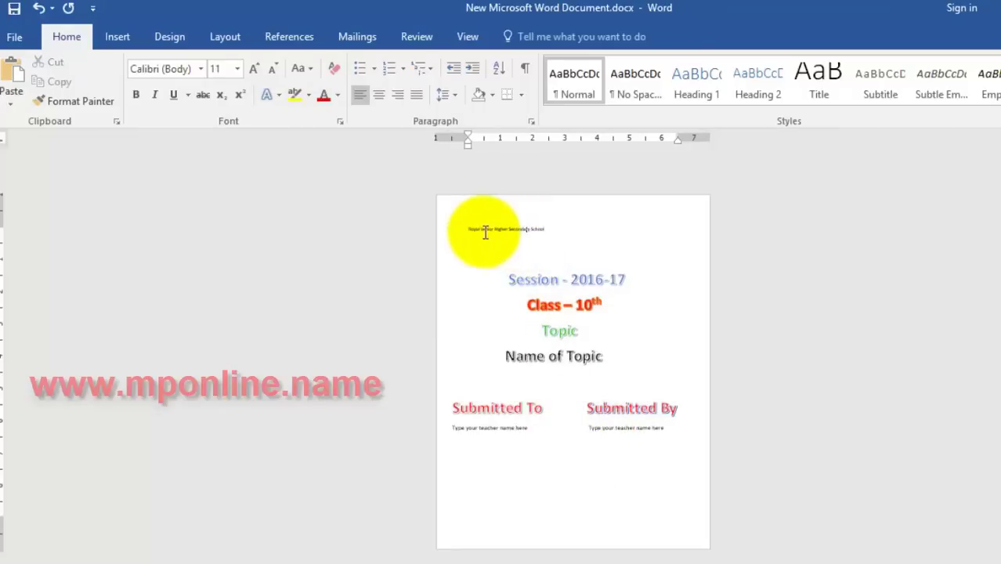
drag(469, 230, 544, 229)
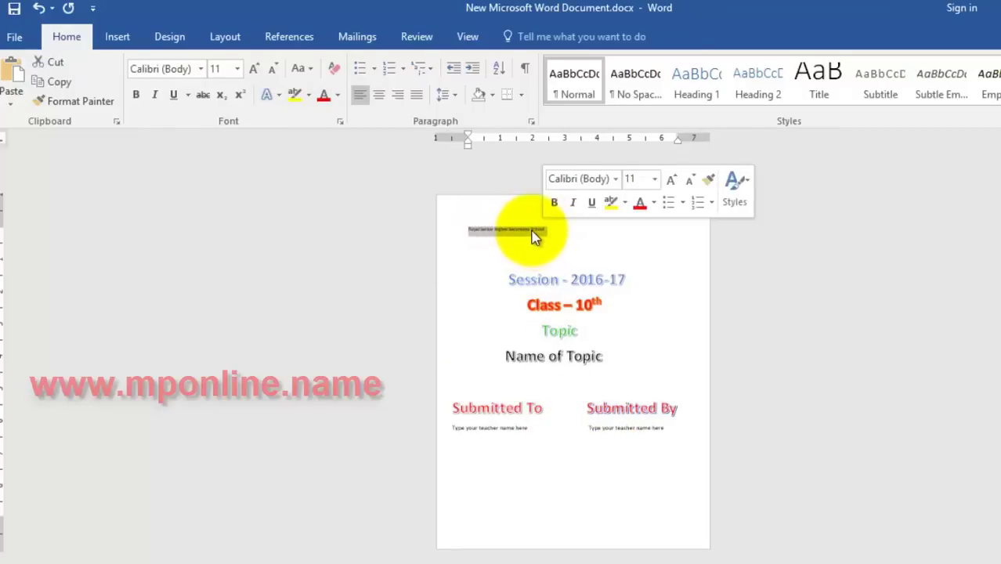
right_click(534, 236)
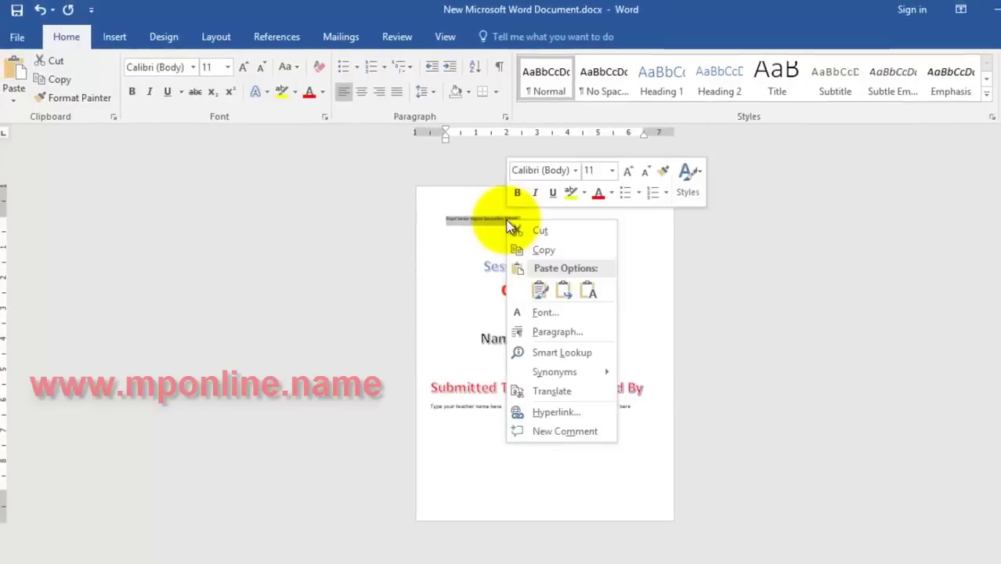
click(563, 245)
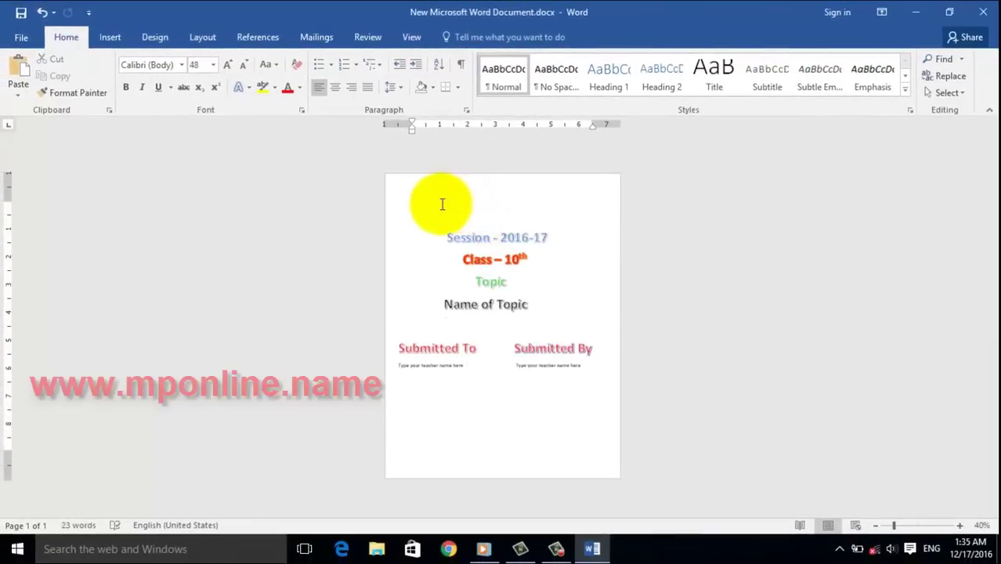
Bring up the WordArt style gallery from the Insert ribbon
click(110, 38)
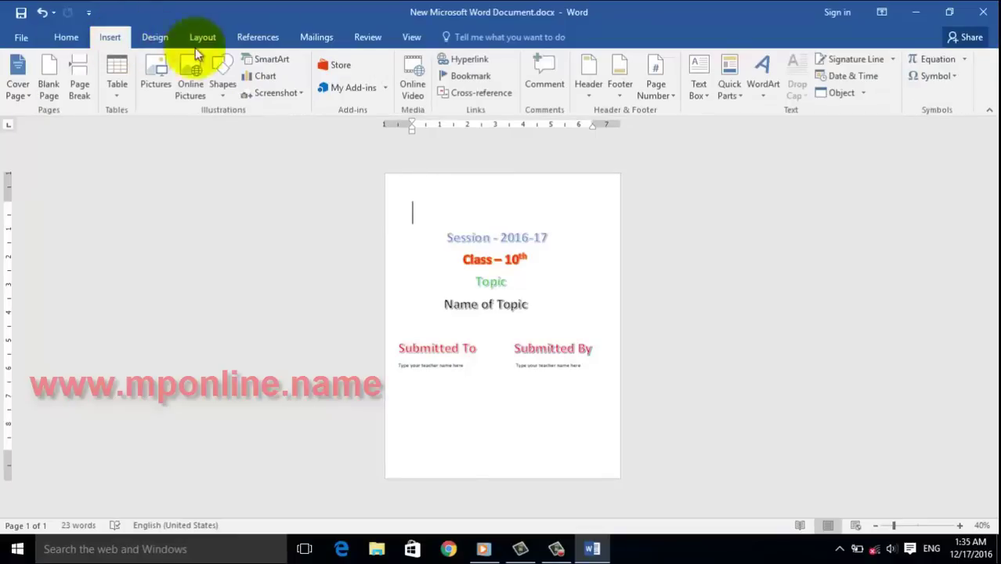
click(757, 96)
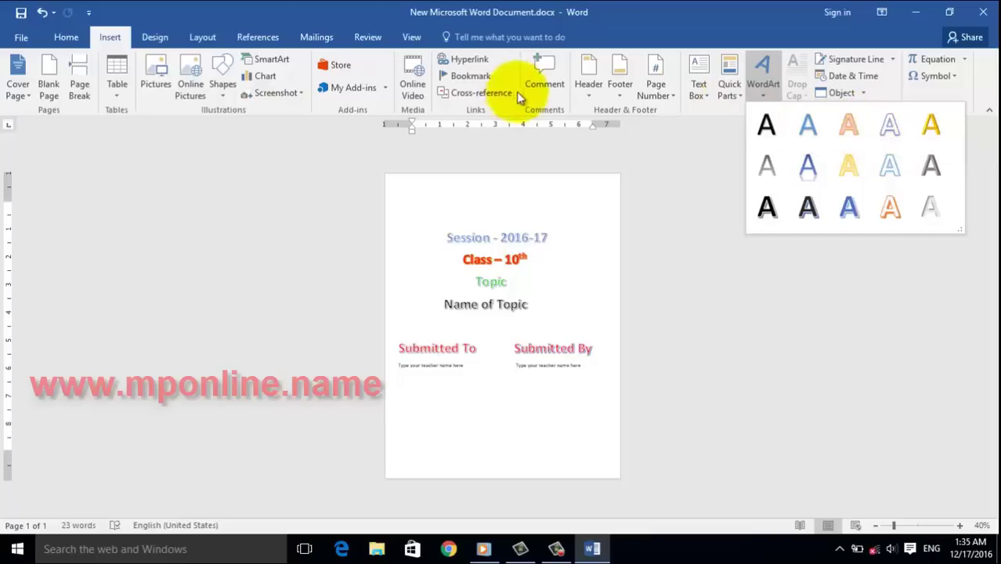
Insert a WordArt box and bend its text into a Follow Path arch
click(849, 210)
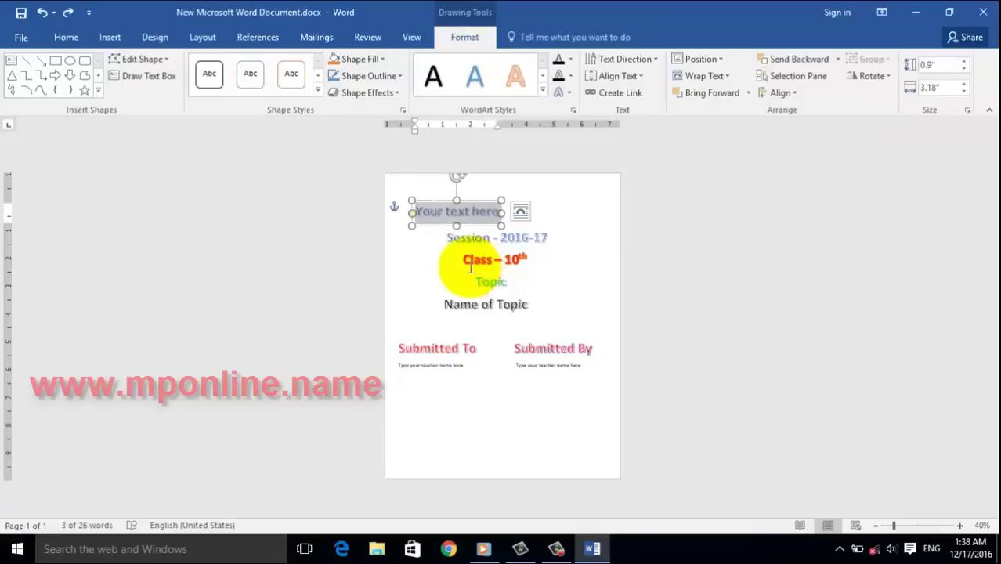
click(568, 92)
mouse_move(597, 278)
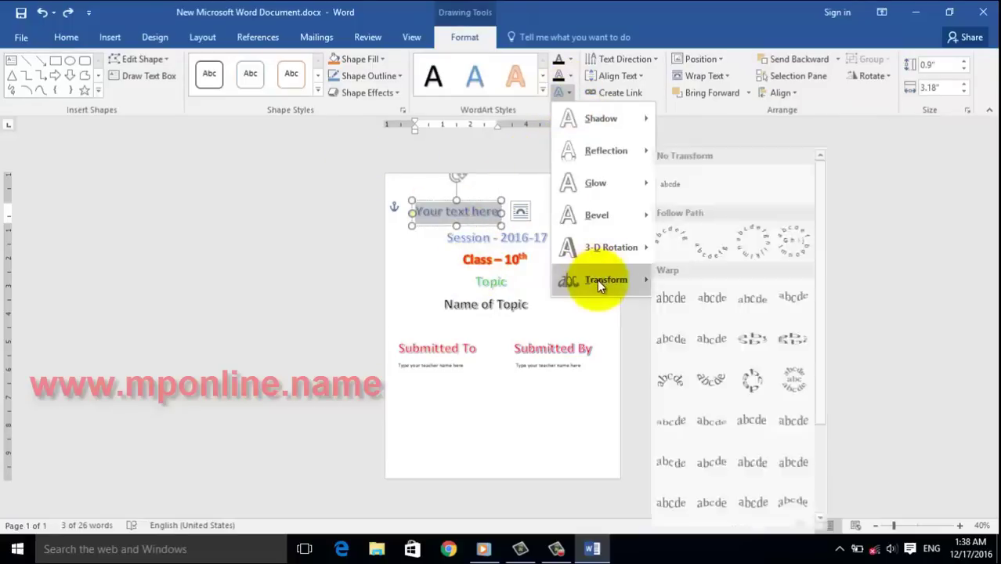
click(674, 239)
Replace the 'Your text here' placeholder by typing the school name
click(474, 213)
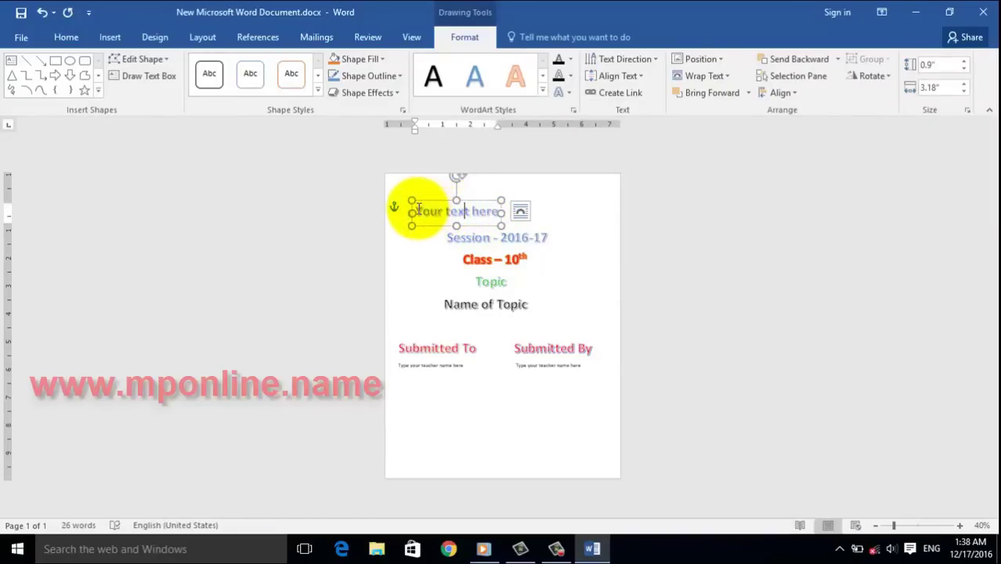
drag(418, 211, 501, 212)
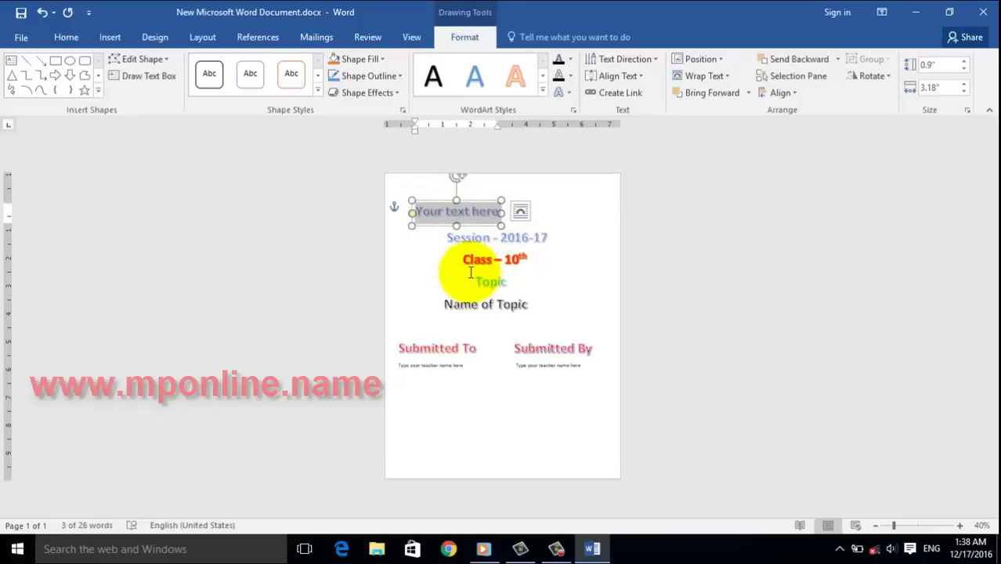
text(Royal S)
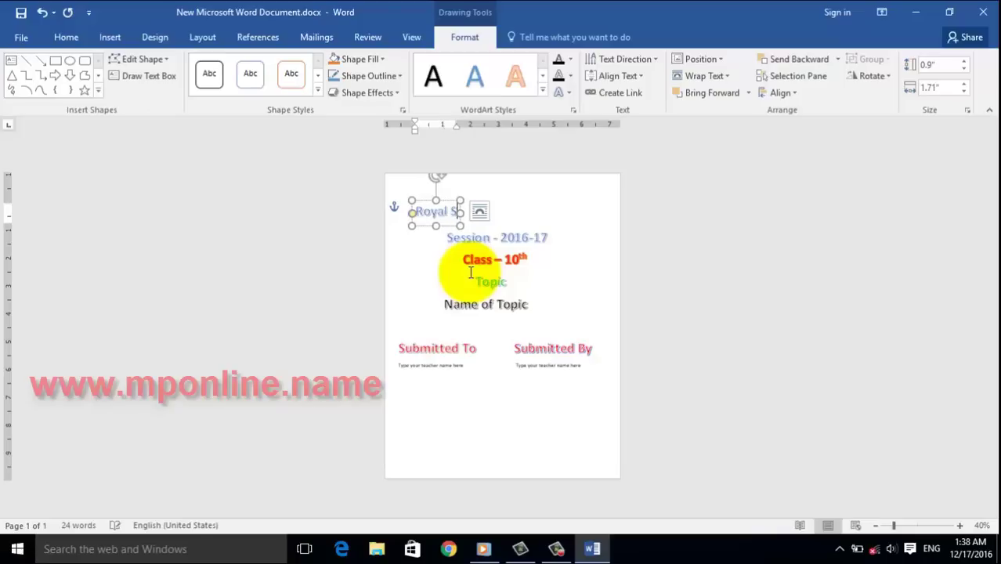
text(c)
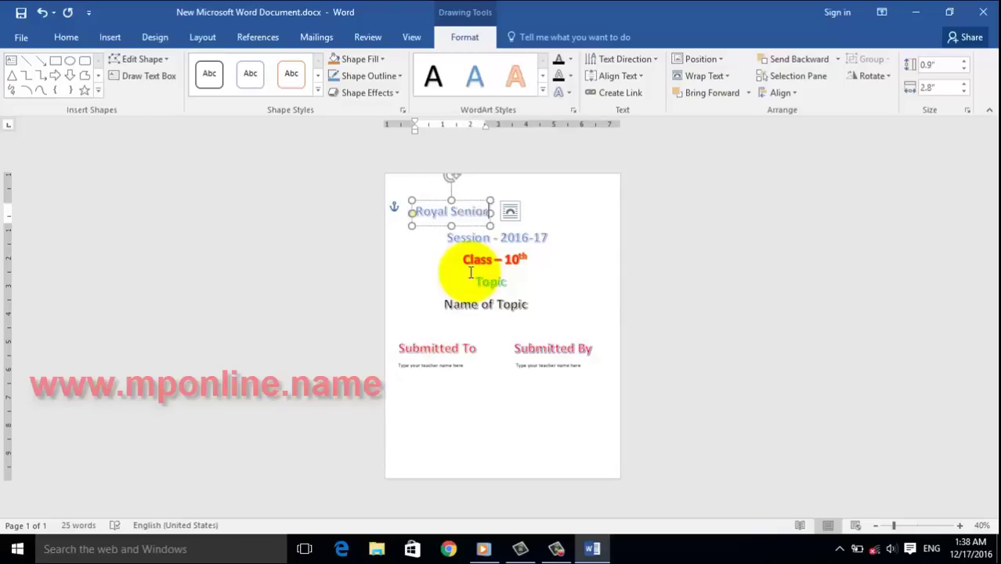
text( Sec)
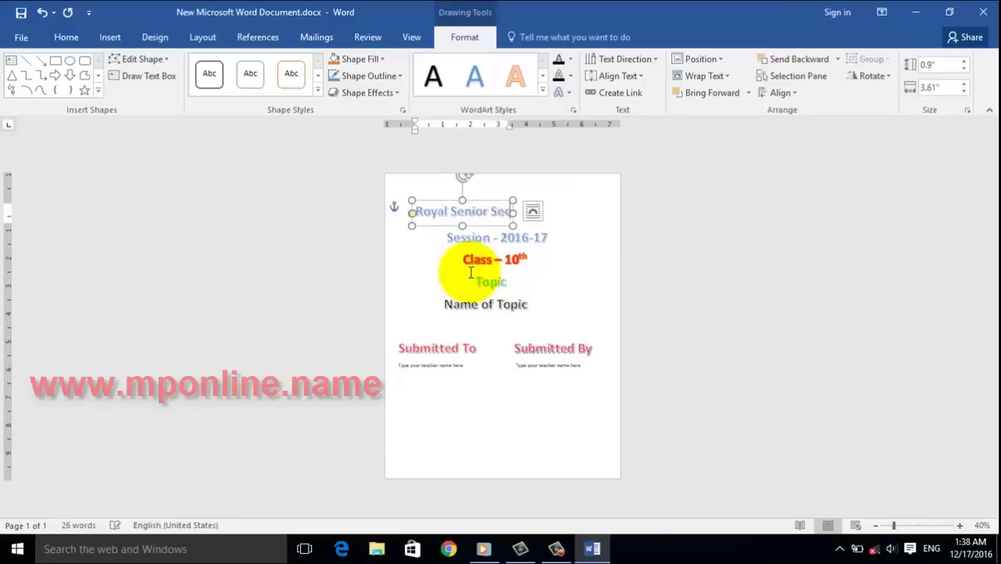
text(on)
text(dary Sc)
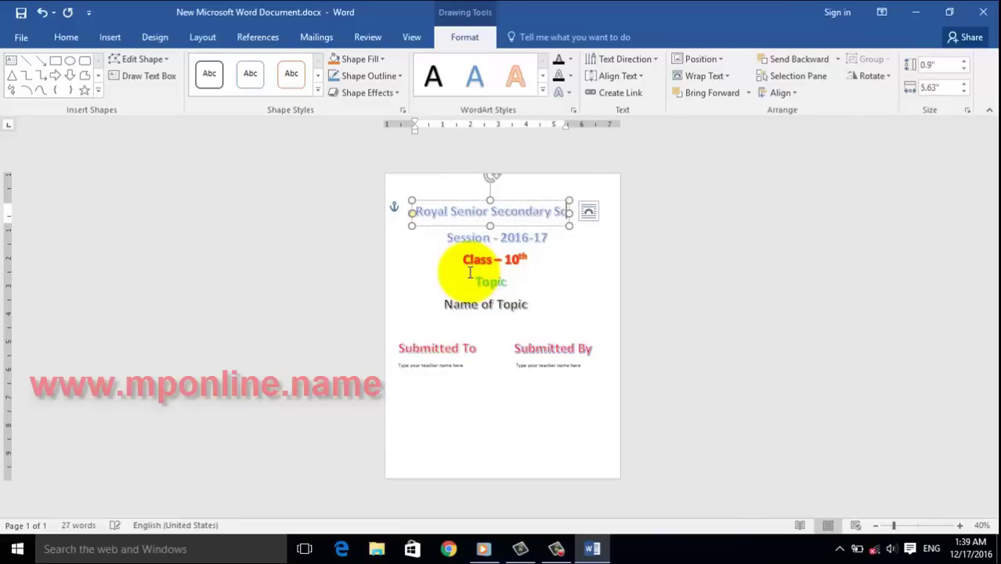
text(hool)
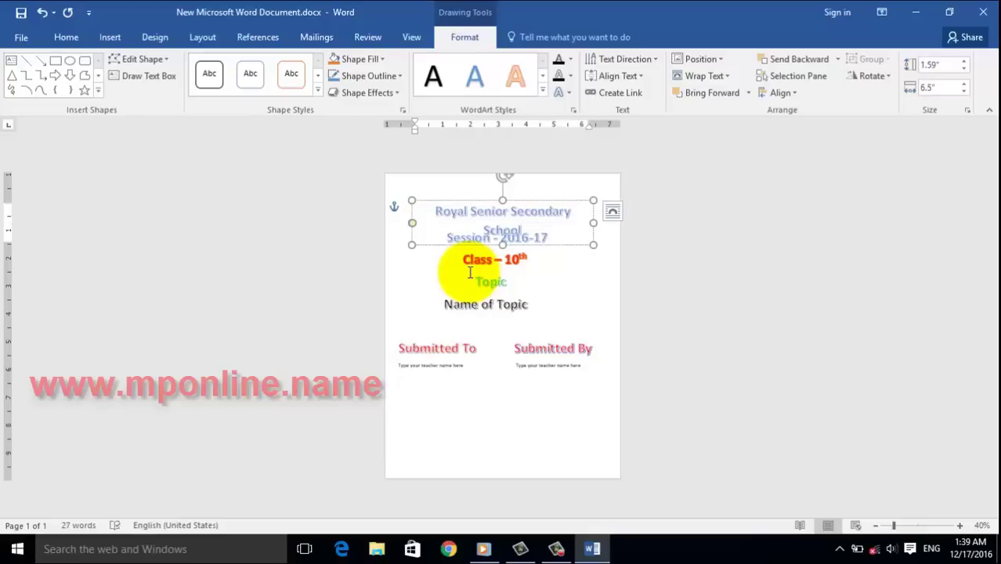
Arch the school name and stretch the WordArt box to 2.58" tall
click(570, 92)
mouse_move(616, 279)
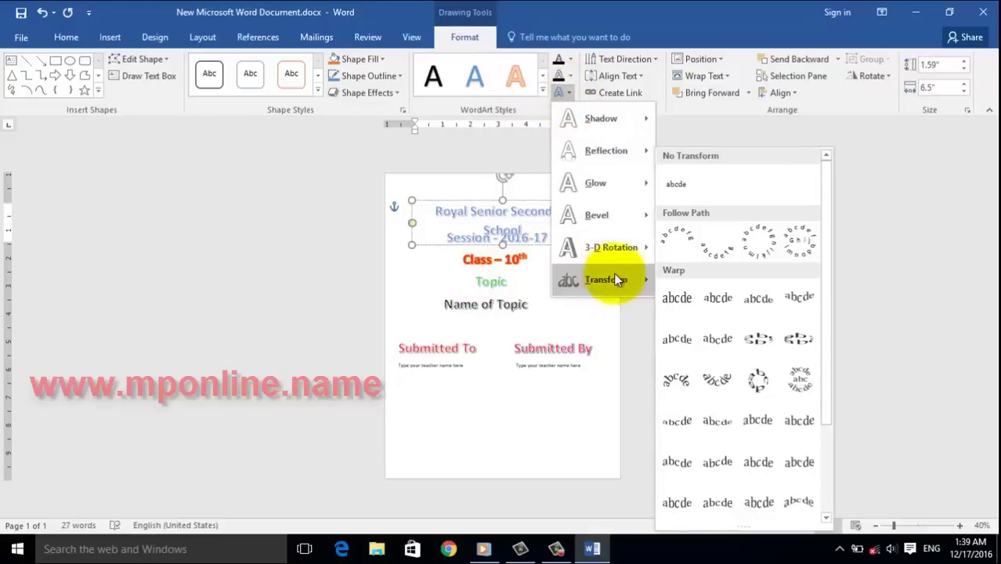
click(679, 241)
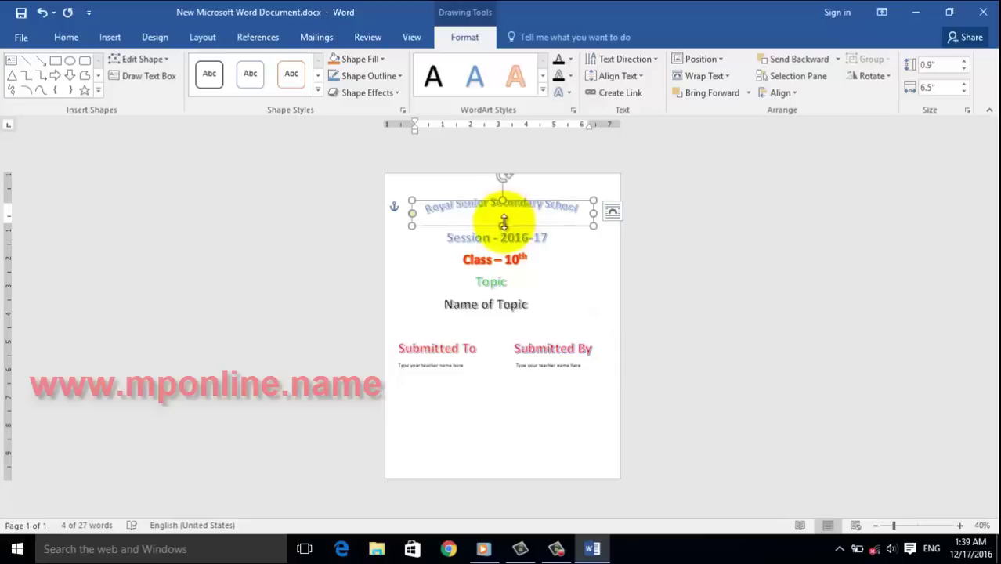
drag(502, 224, 502, 272)
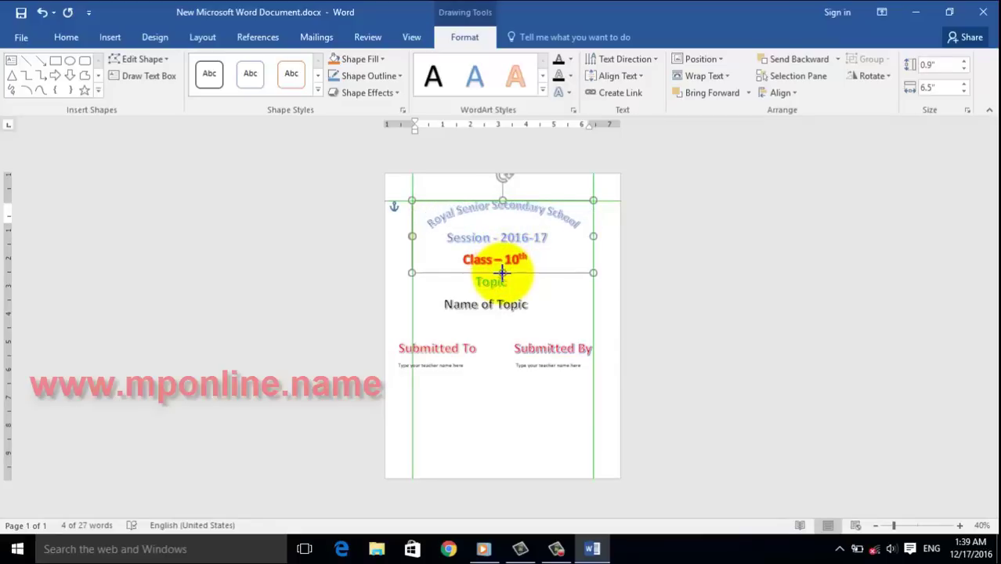
click(725, 283)
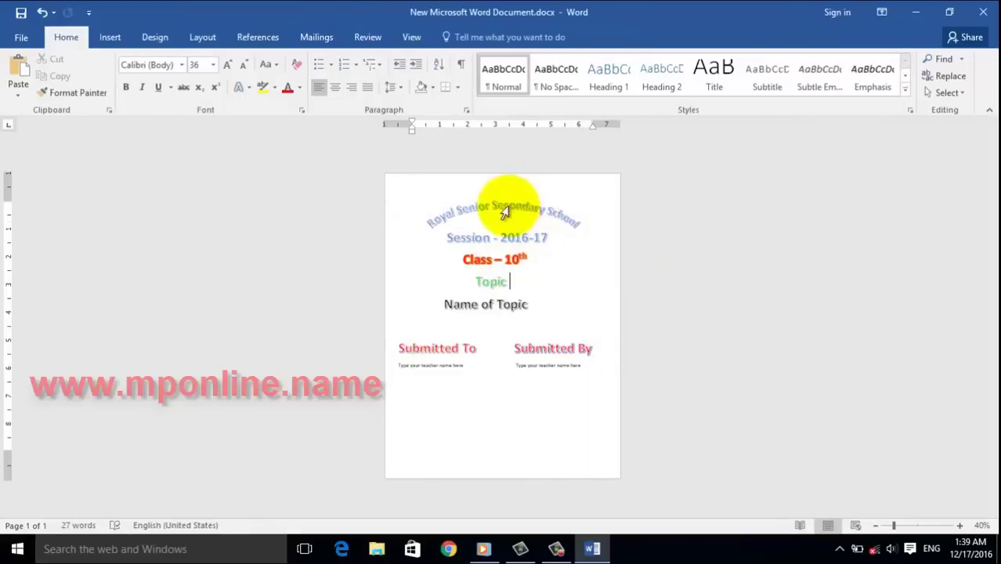
Select the Royal Senior Secondary School text inside the WordArt
double_click(505, 210)
click(493, 210)
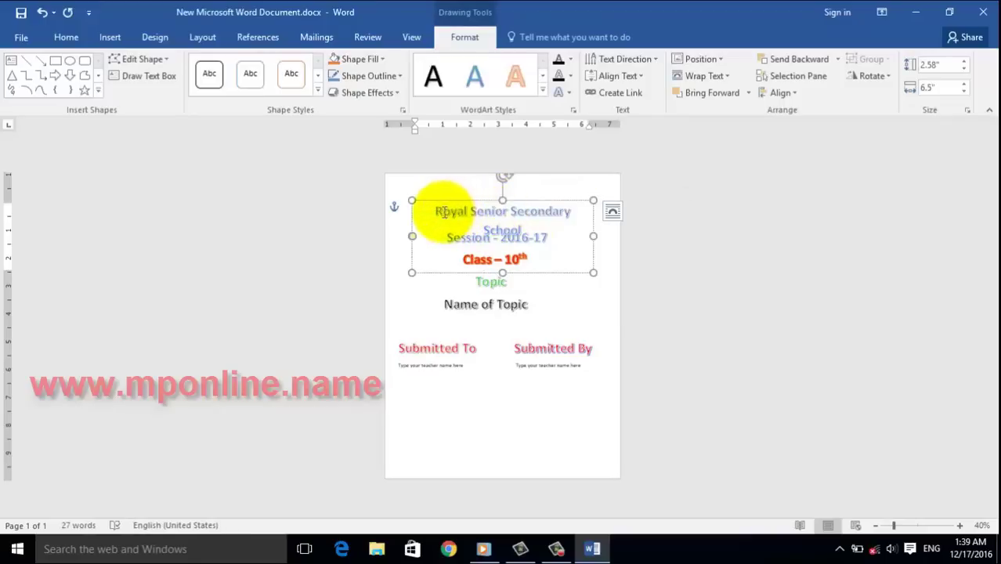
drag(444, 210, 524, 250)
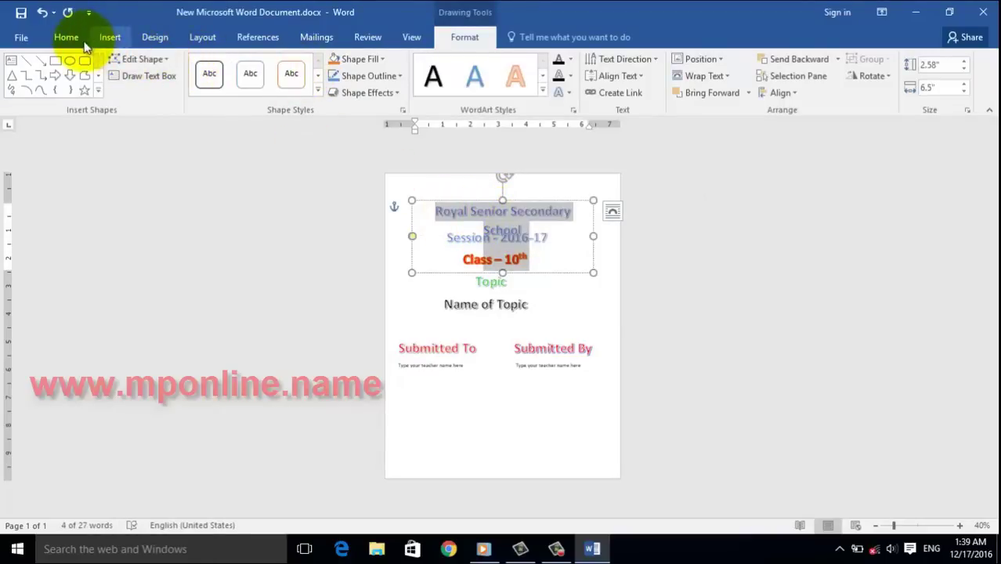
Outline the arched school name in red and grow it to 72 pt
click(571, 74)
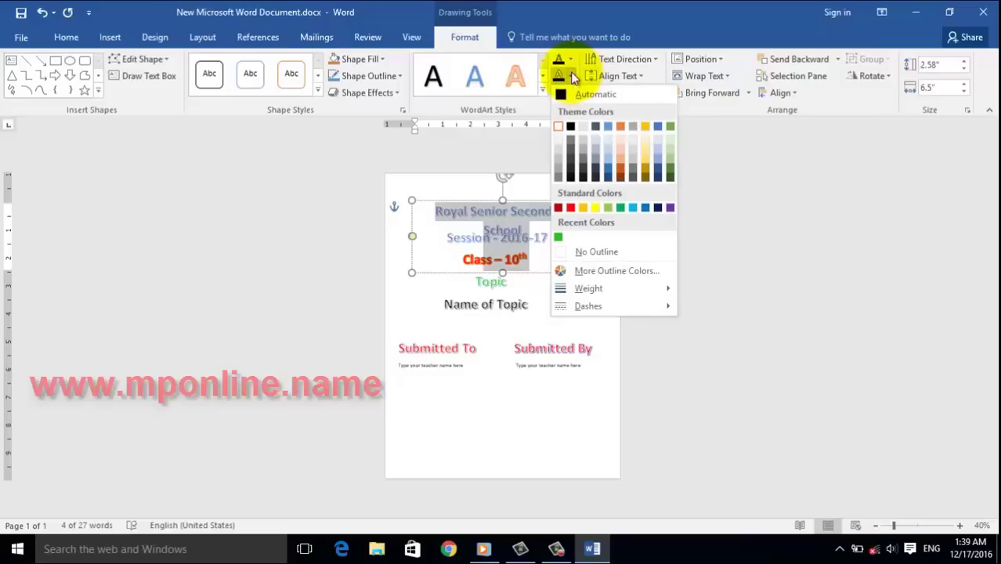
click(571, 208)
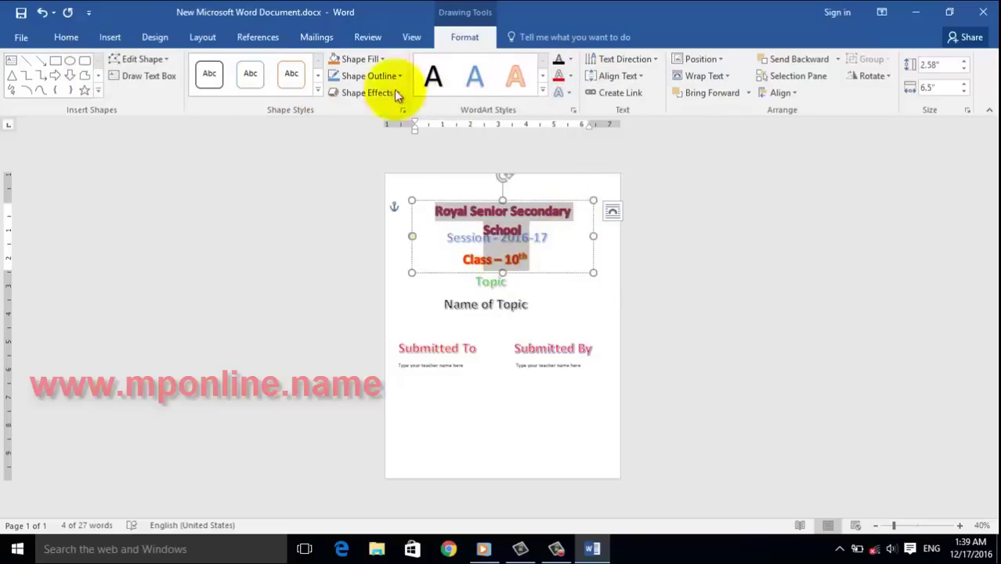
click(68, 38)
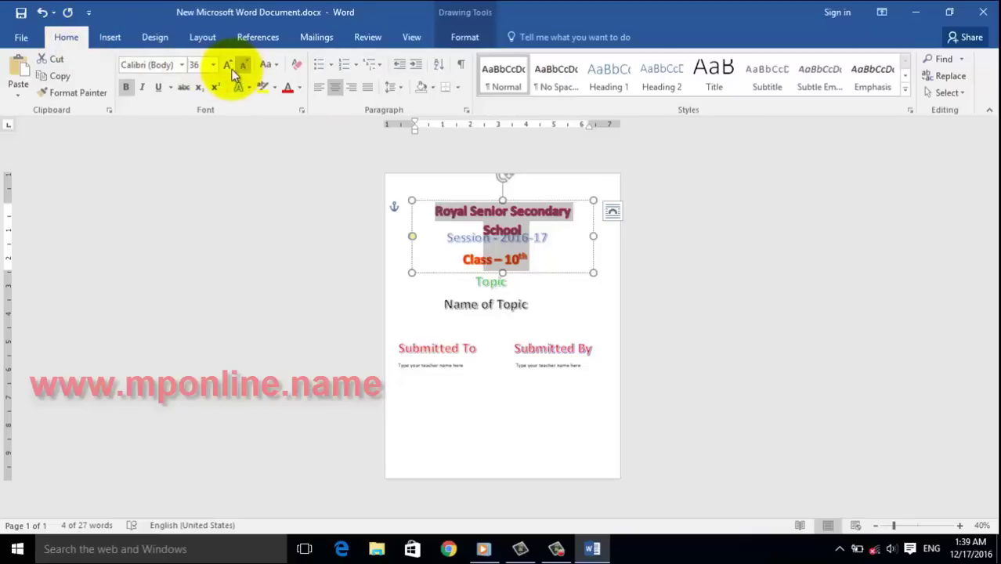
click(228, 66)
click(227, 66)
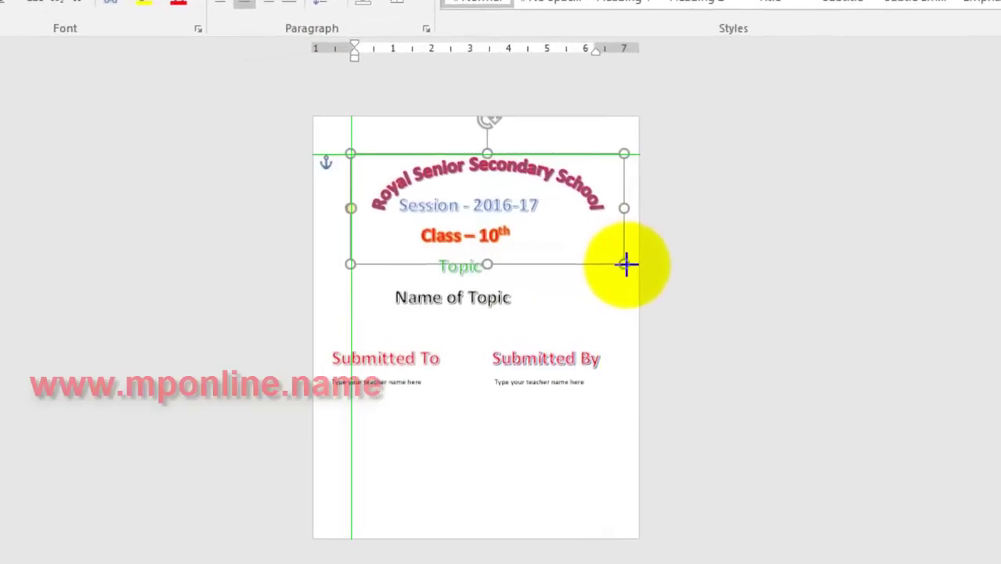
Widen the school-name WordArt slightly, extend the right indent to 7 and pull the left indent outward
drag(626, 265, 603, 262)
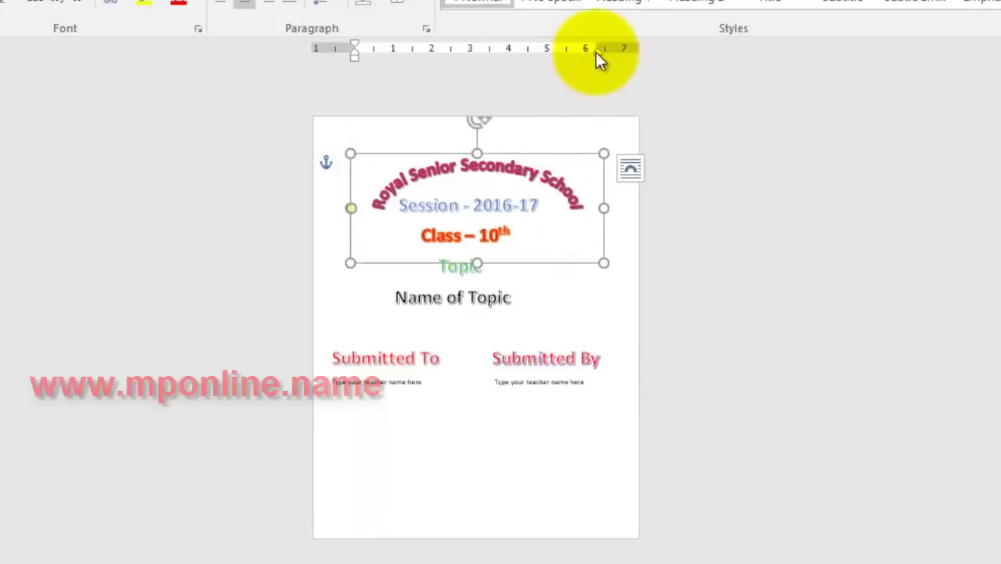
drag(595, 52, 617, 53)
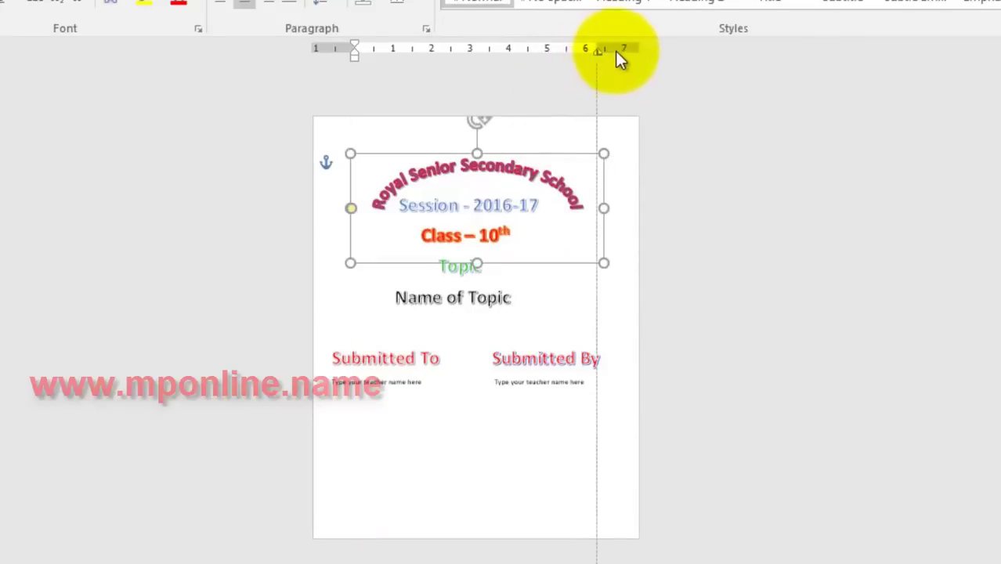
click(606, 55)
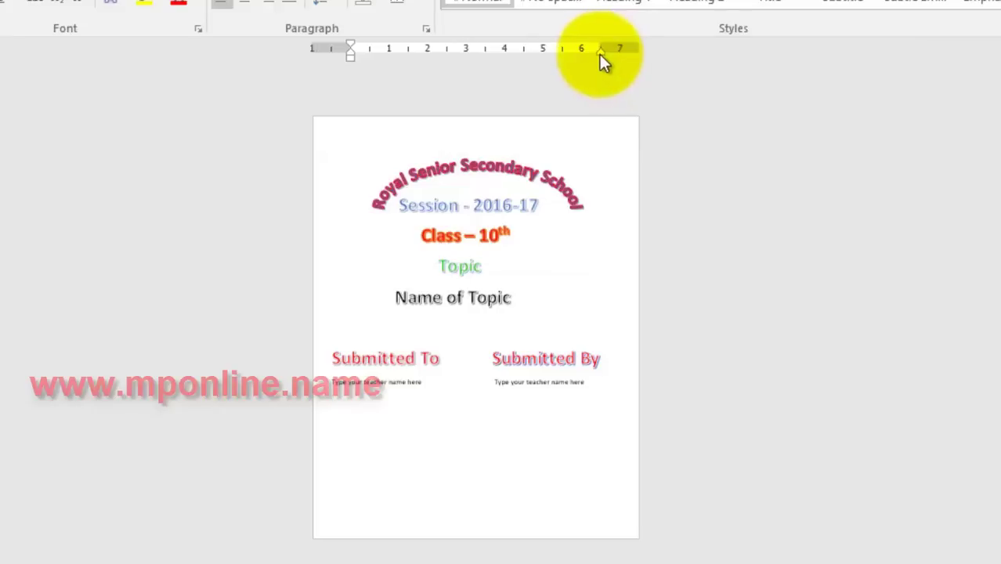
drag(599, 53, 629, 58)
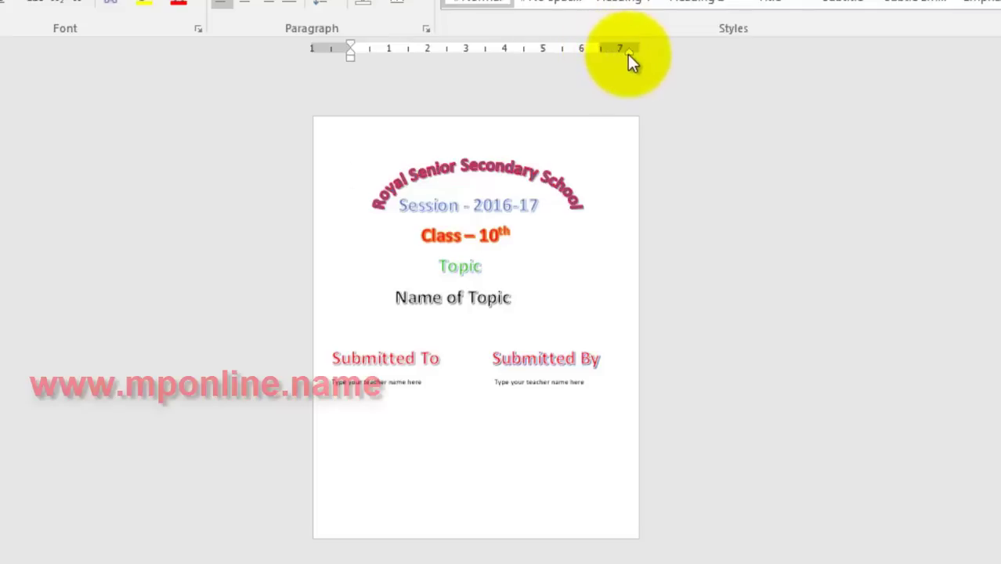
mouse_move(628, 54)
mouse_down()
mouse_move(599, 50)
mouse_move(627, 47)
mouse_up()
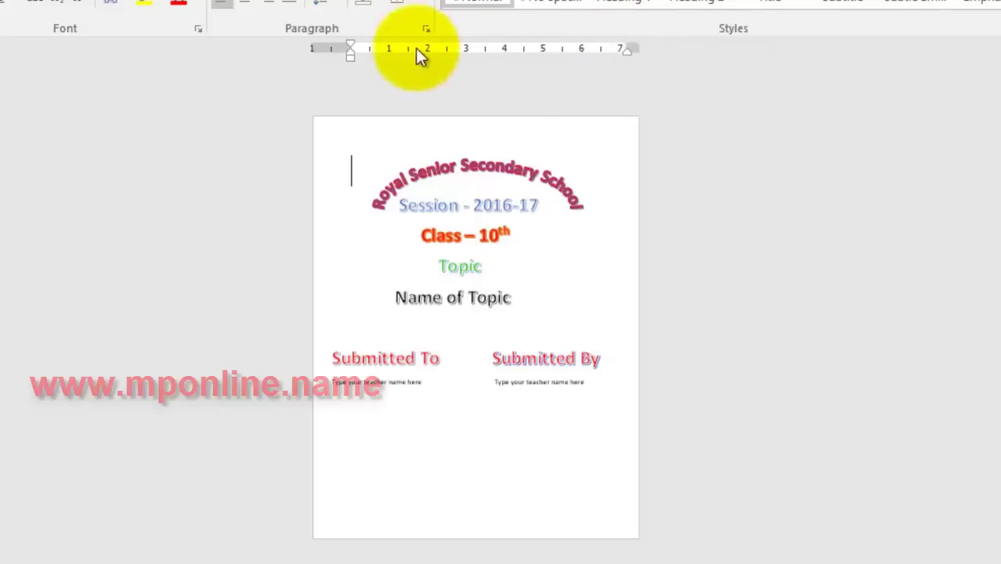
drag(350, 55, 323, 55)
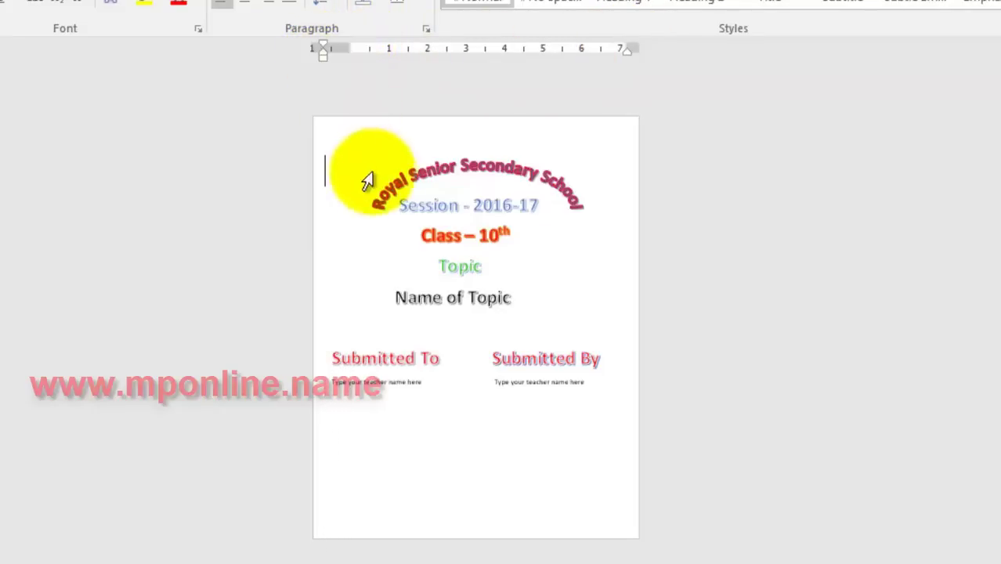
Resize the arched school-name WordArt and move it up to the top of the page
double_click(436, 177)
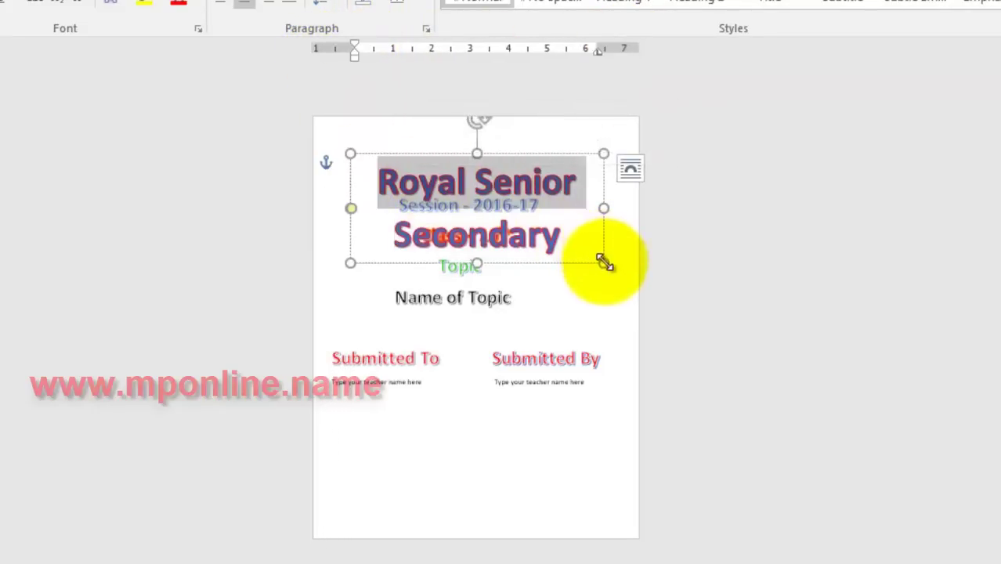
drag(603, 262, 624, 280)
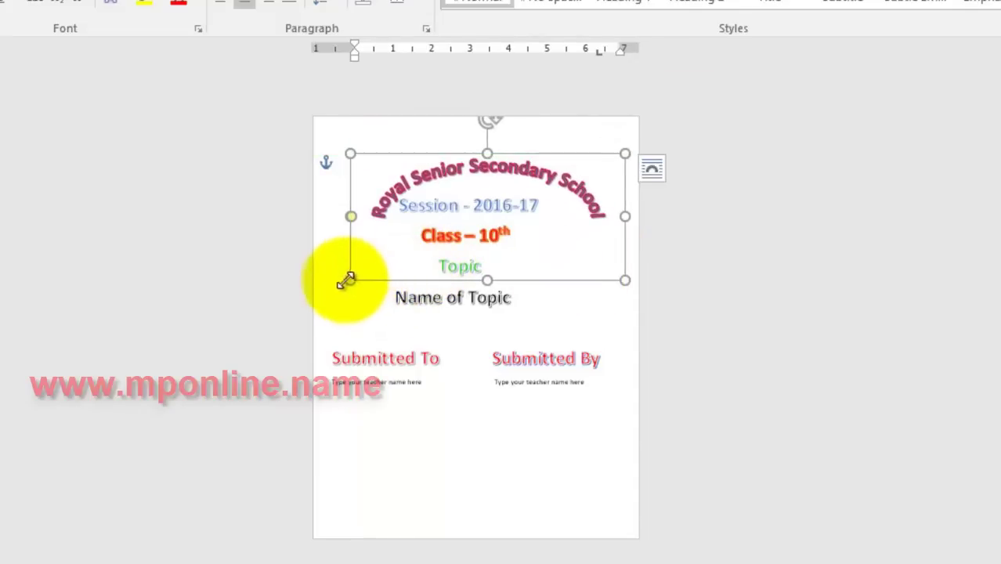
drag(347, 280, 306, 297)
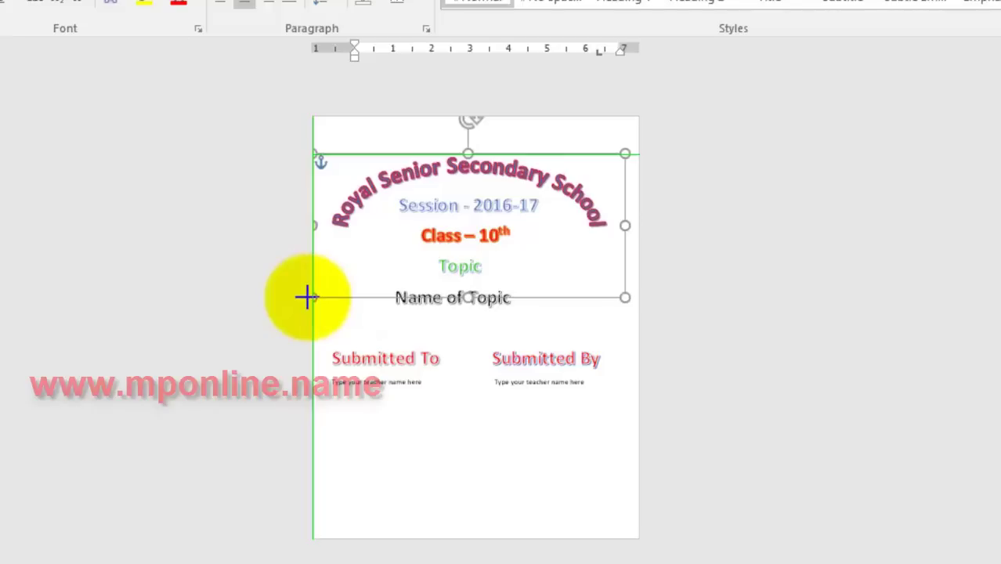
click(817, 339)
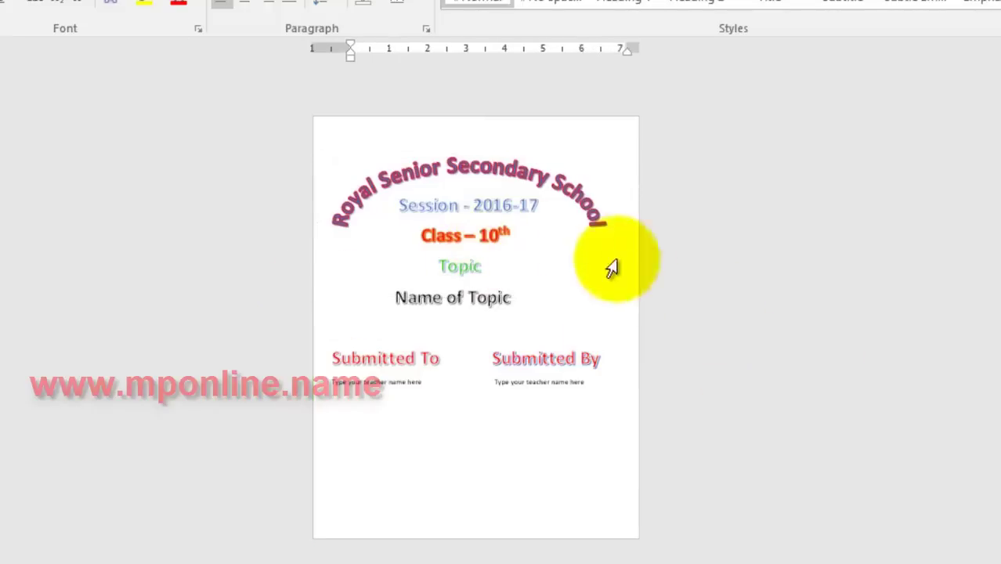
triple_click(479, 179)
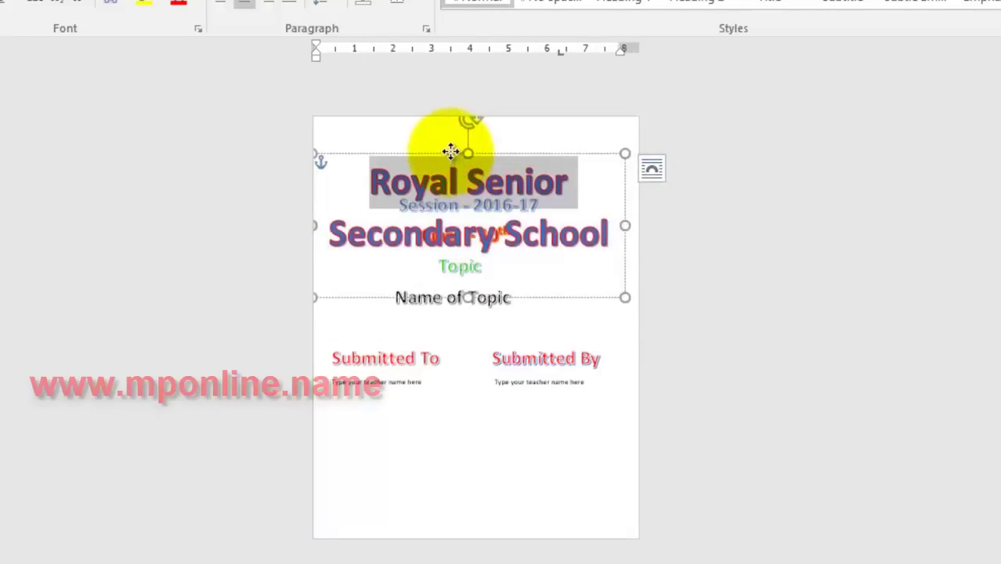
drag(453, 150, 458, 123)
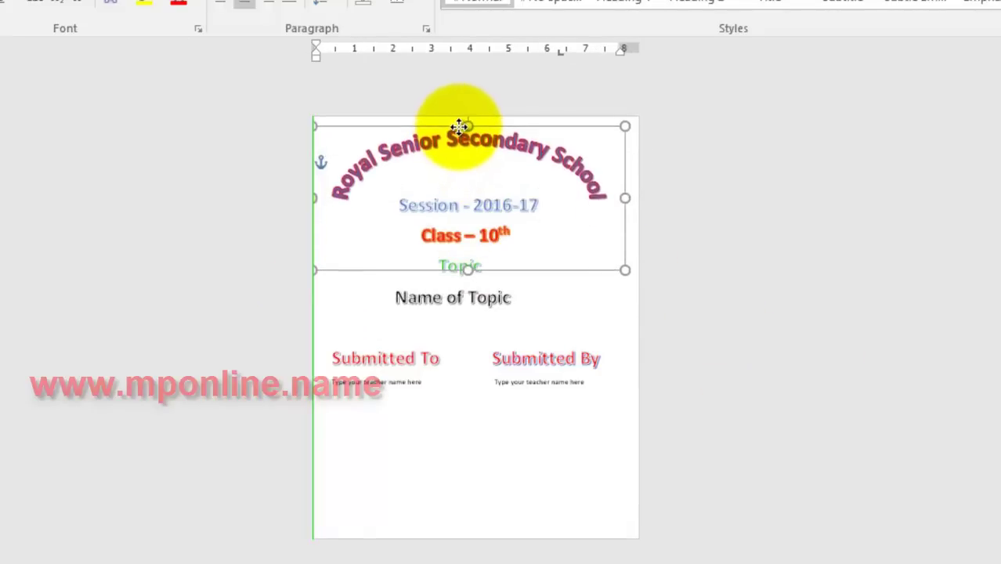
click(798, 262)
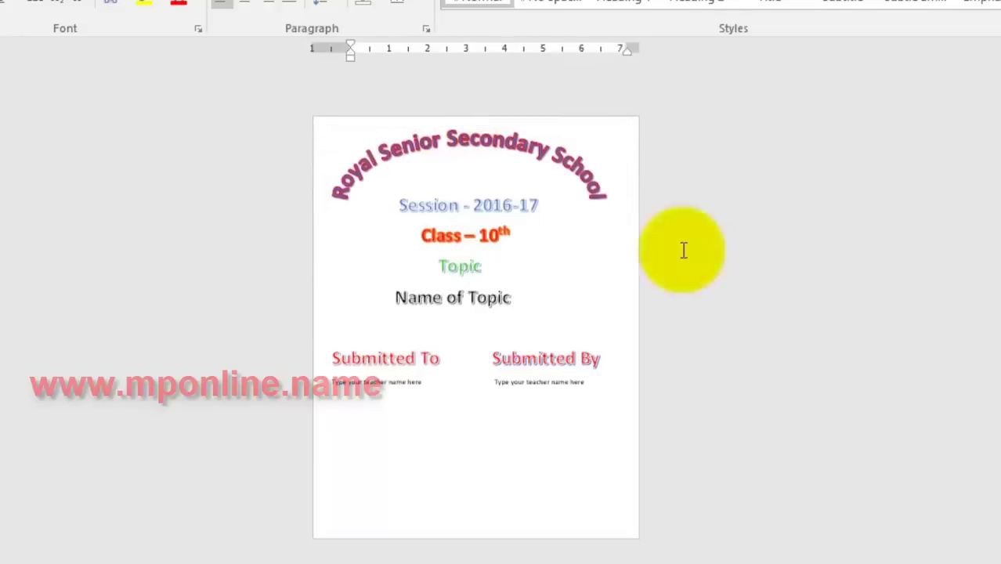
triple_click(435, 196)
click(422, 202)
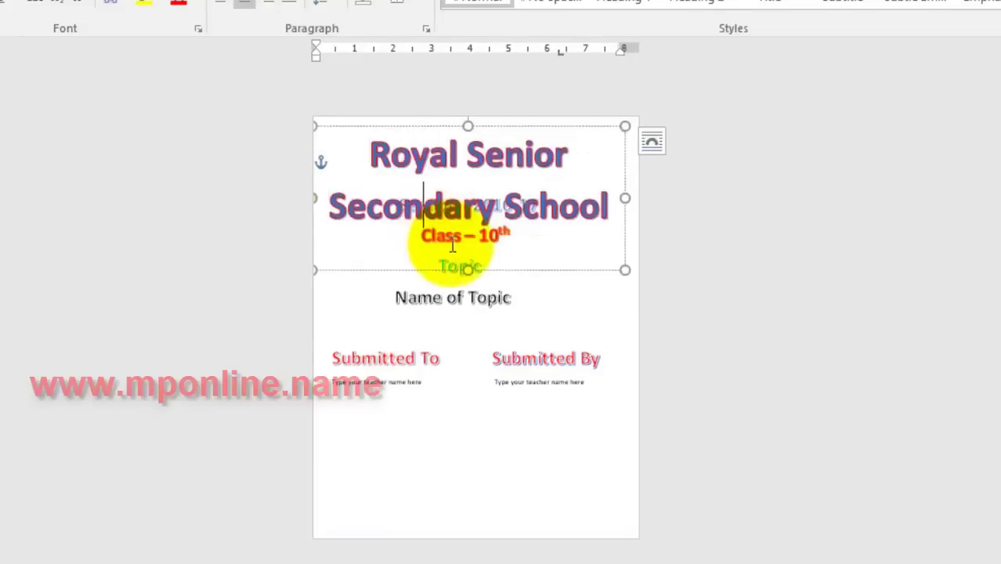
drag(468, 269, 467, 177)
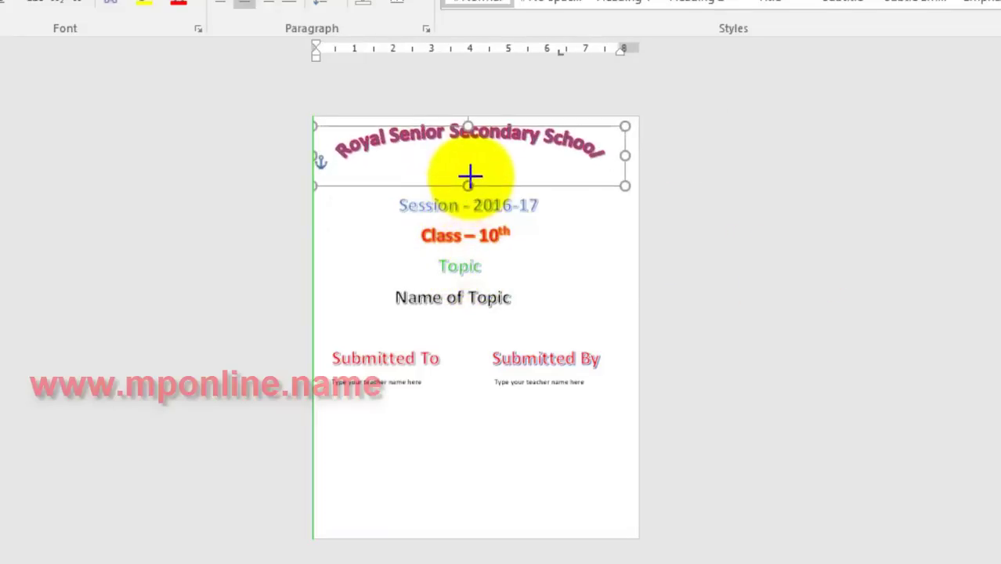
Insert a new empty line above the Session line for the placeholder text
click(403, 205)
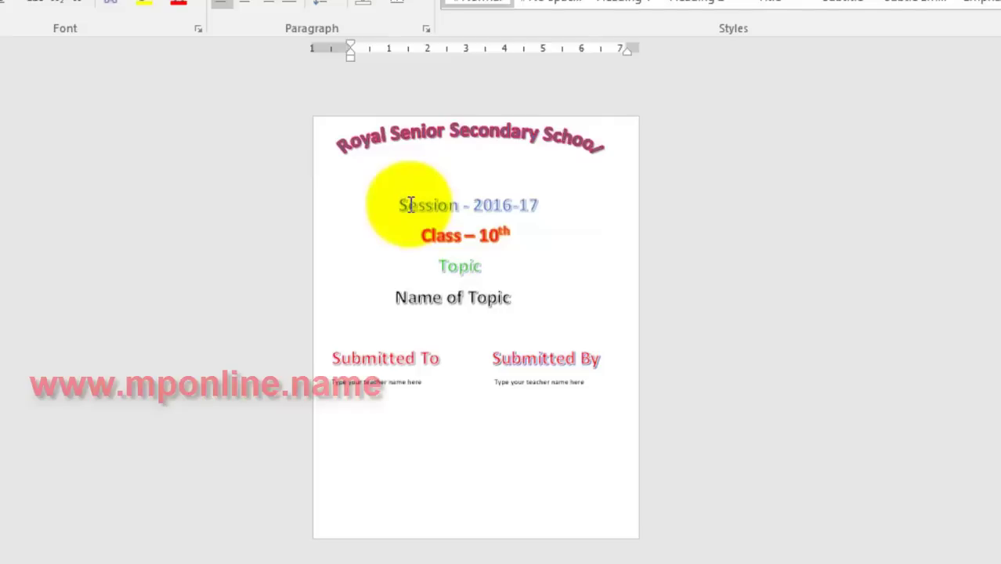
key(Return)
key(Return)
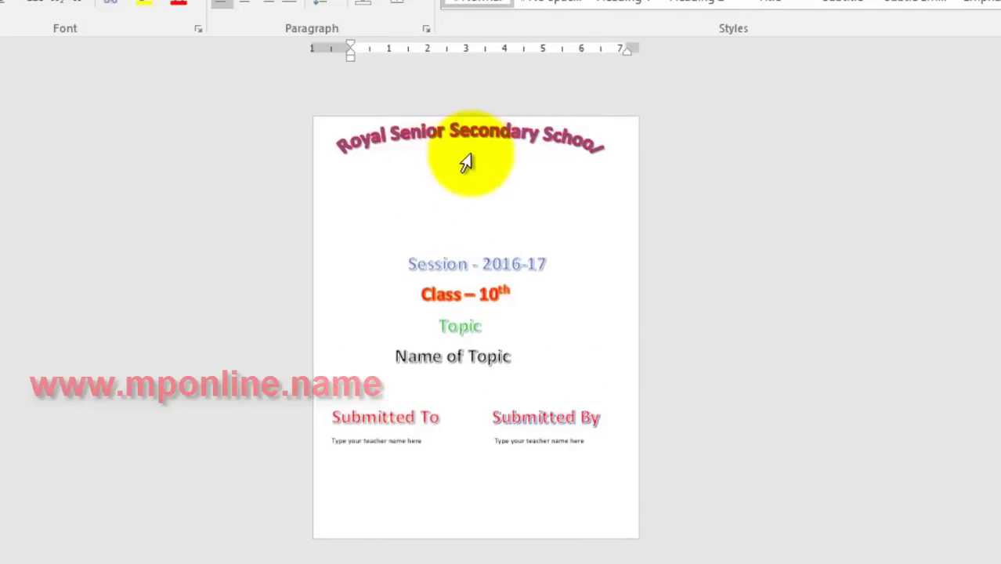
click(493, 149)
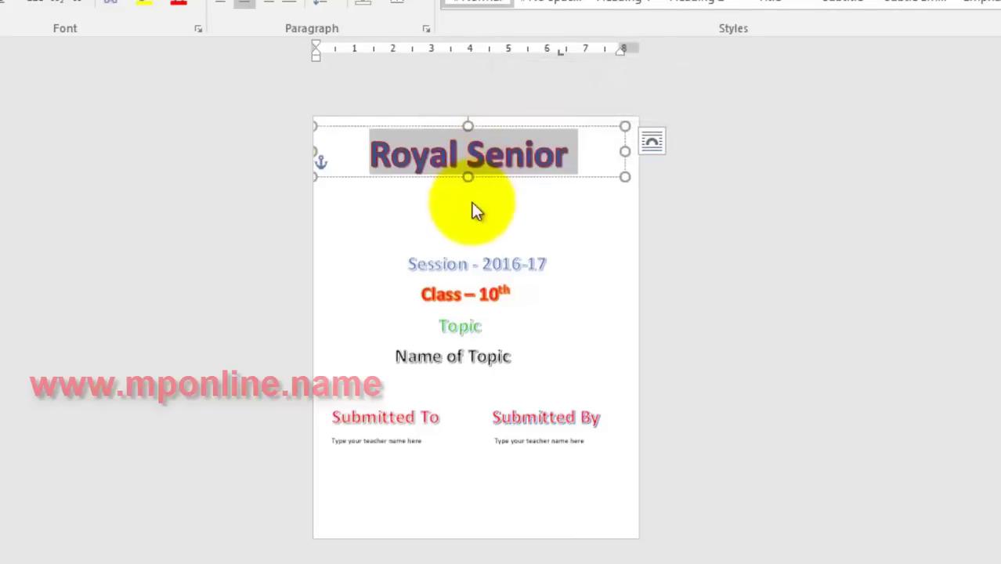
click(472, 204)
text(You can put any pic here)
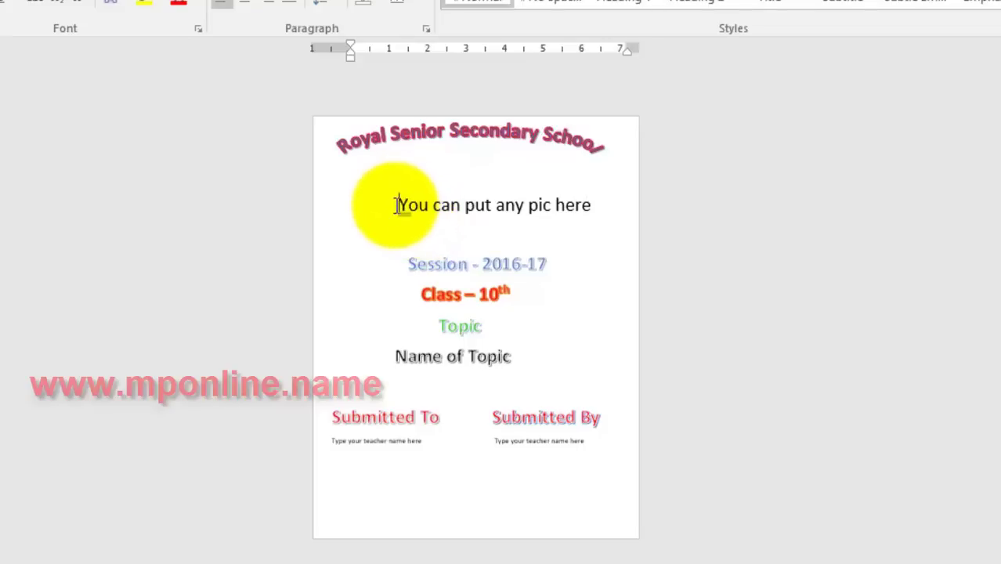
Delete the 'You can put any pic here' placeholder line
click(395, 206)
key(BackSpace)
key(BackSpace)
key(BackSpace)
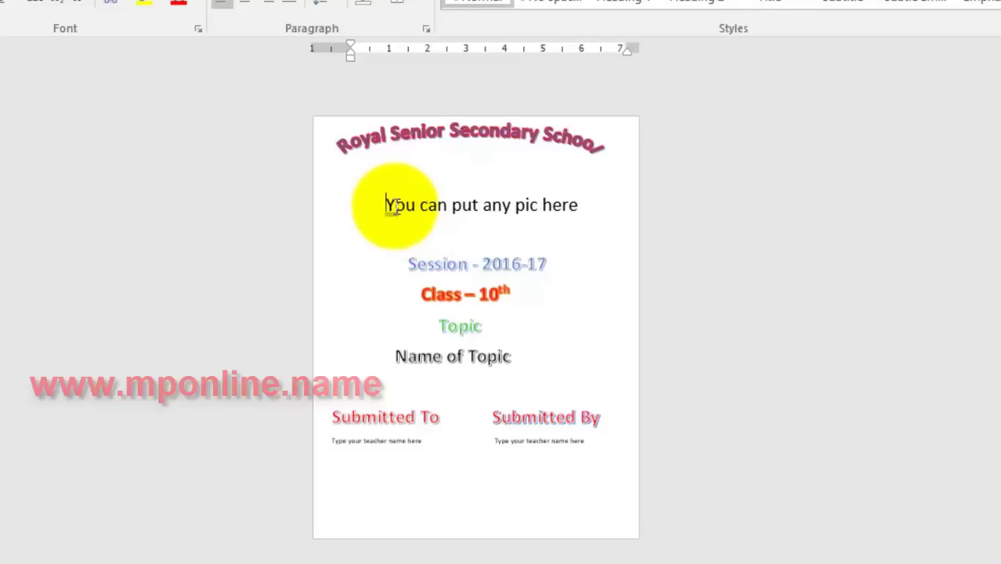
drag(386, 205, 580, 205)
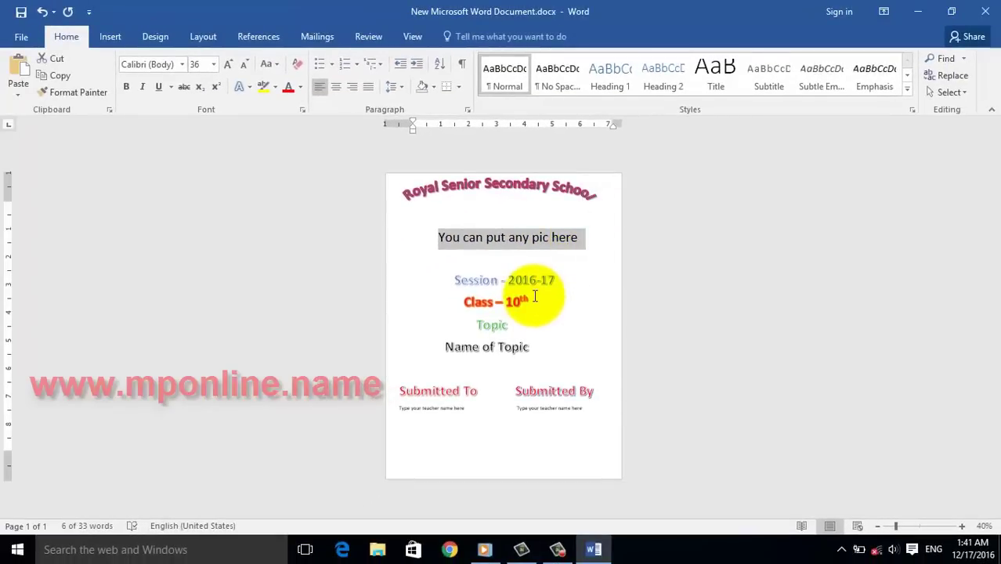
key(Delete)
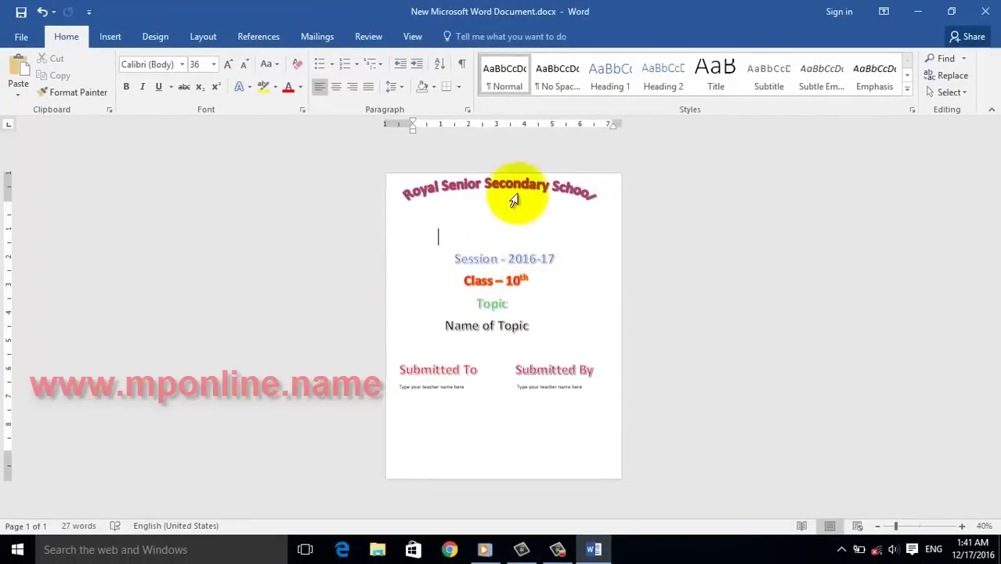
Insert Girl-With-Cap-PNG-Image.png and shrink it to about 1.98 by 2.5 inches
click(109, 36)
click(155, 76)
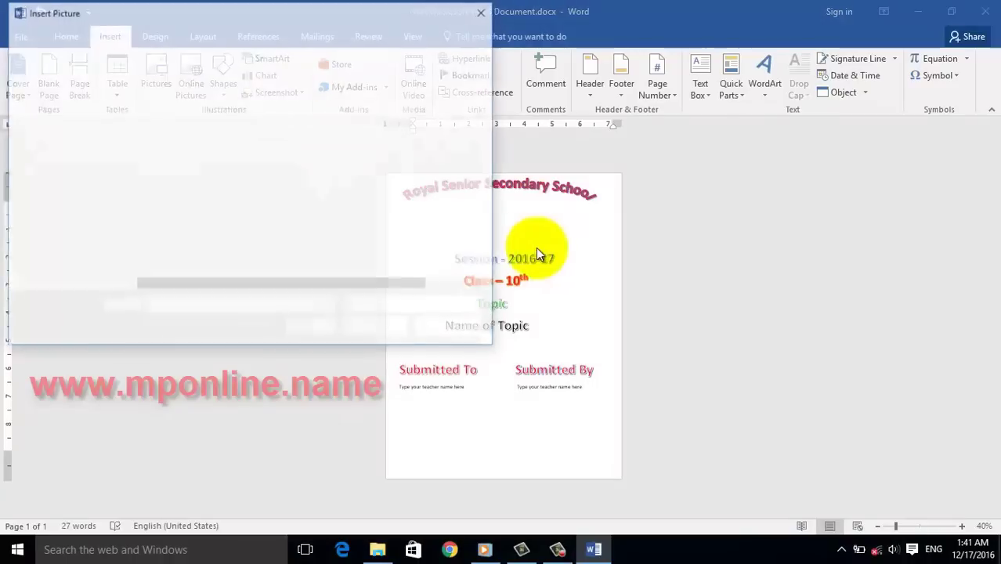
click(277, 136)
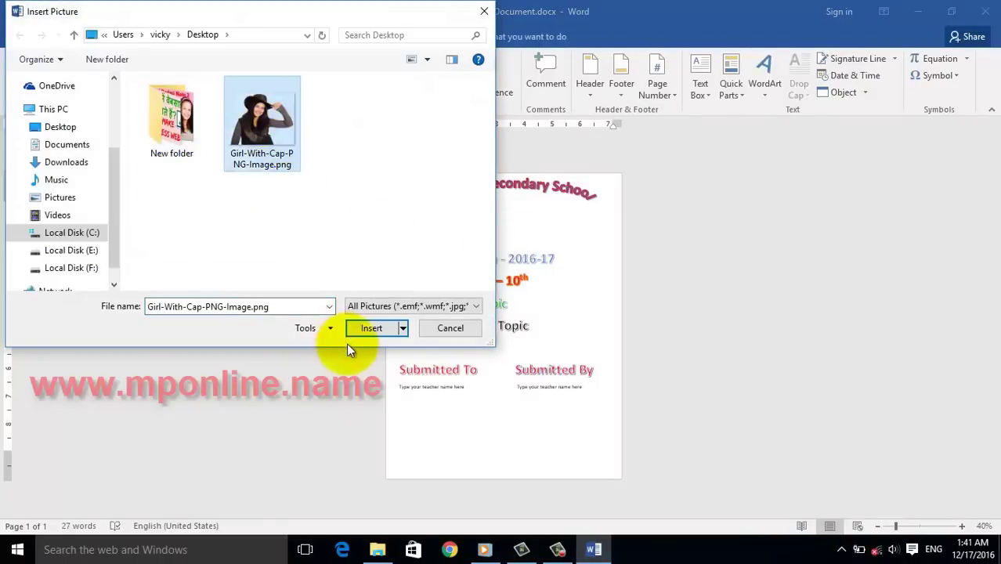
click(364, 329)
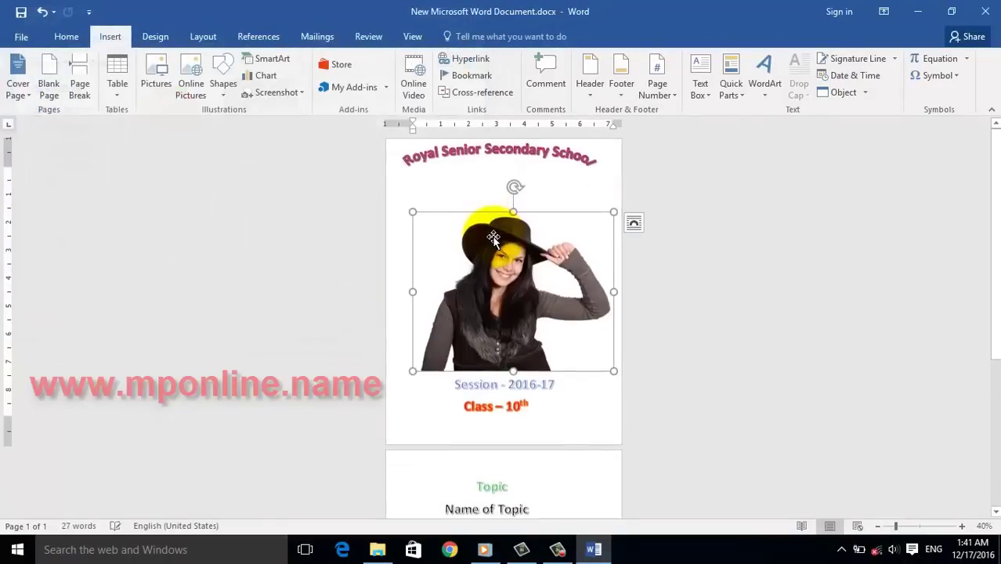
drag(613, 212, 516, 284)
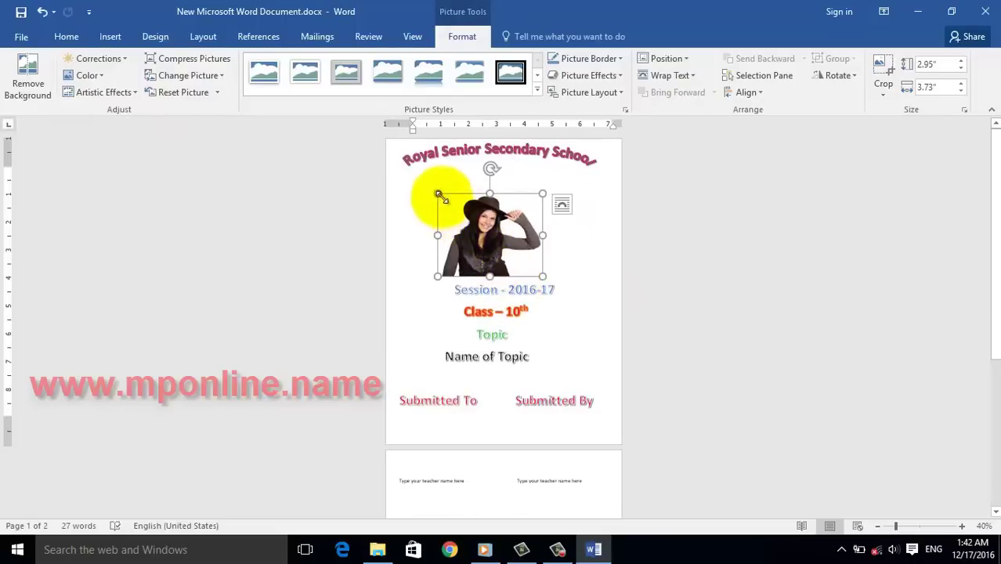
mouse_move(436, 195)
mouse_down()
mouse_move(461, 227)
mouse_move(448, 256)
mouse_up()
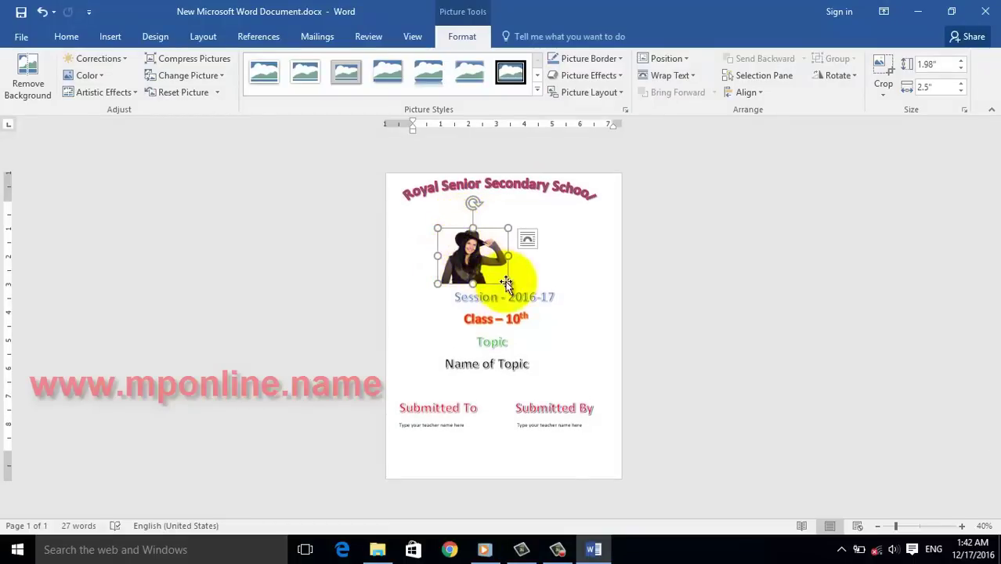
Nudge the girl-with-cap picture slightly left toward the page centre
click(618, 282)
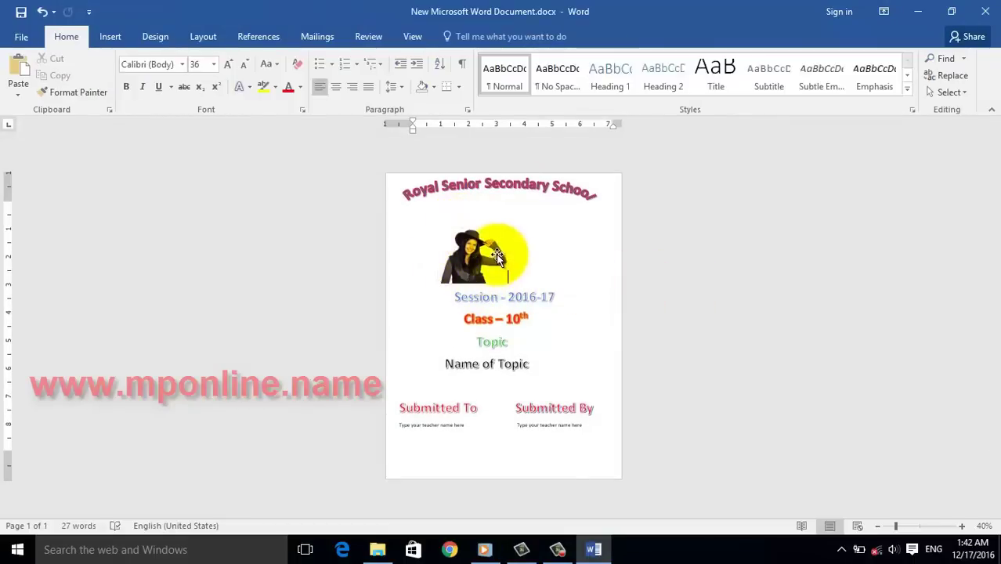
click(482, 260)
key(Left)
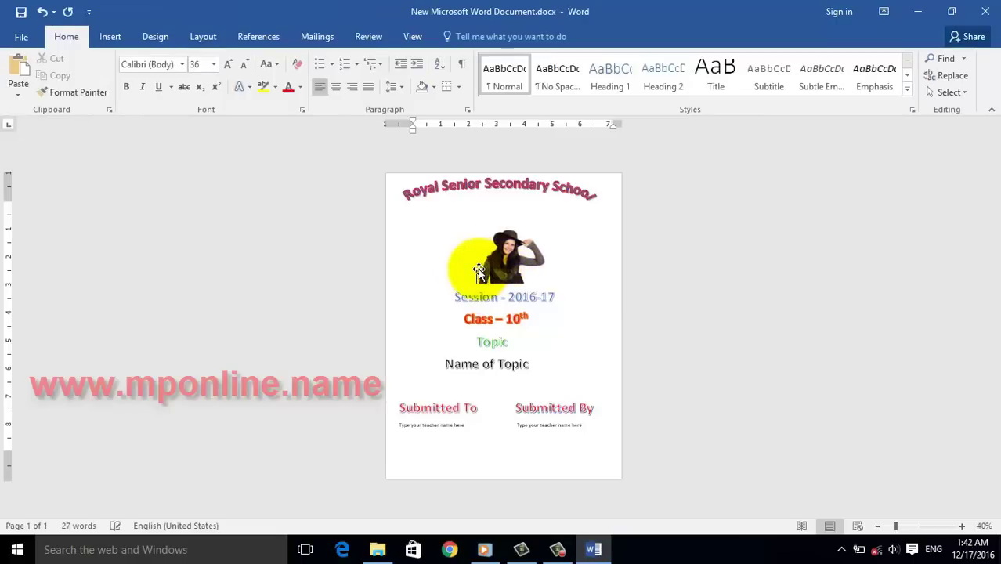
key(BackSpace)
key(BackSpace)
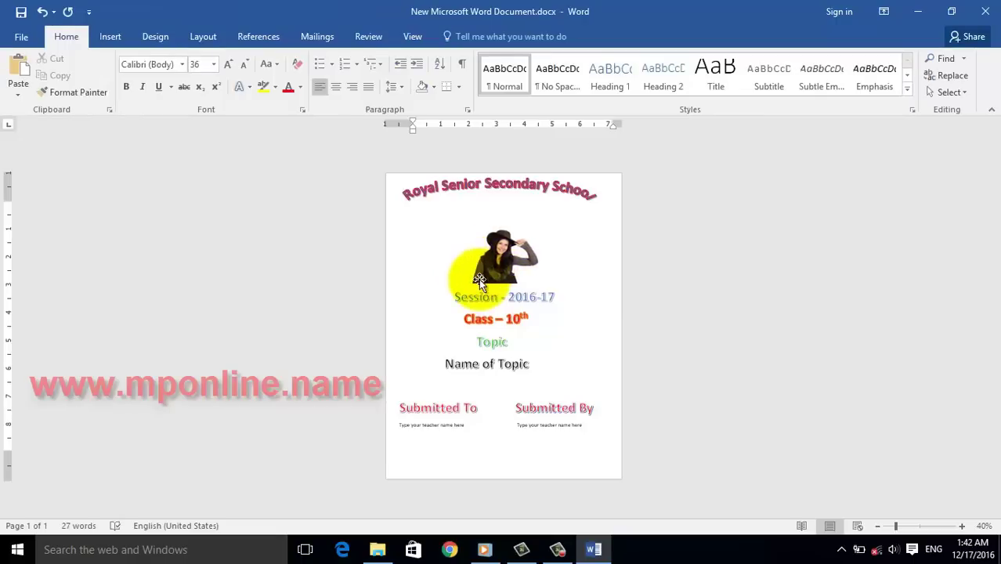
click(792, 296)
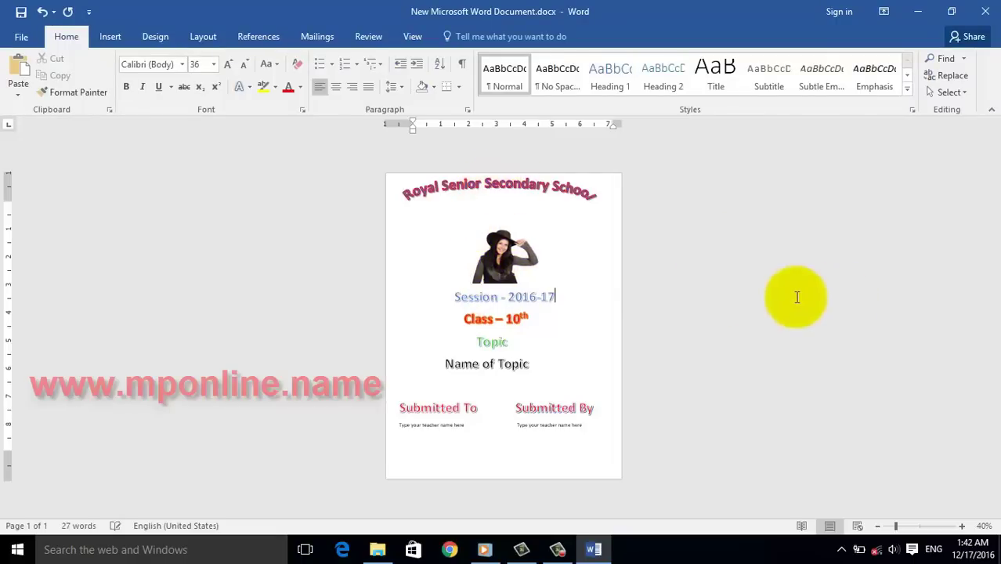
Stretch the school-name WordArt taller and wider so its arch spans nearly the page width
triple_click(529, 203)
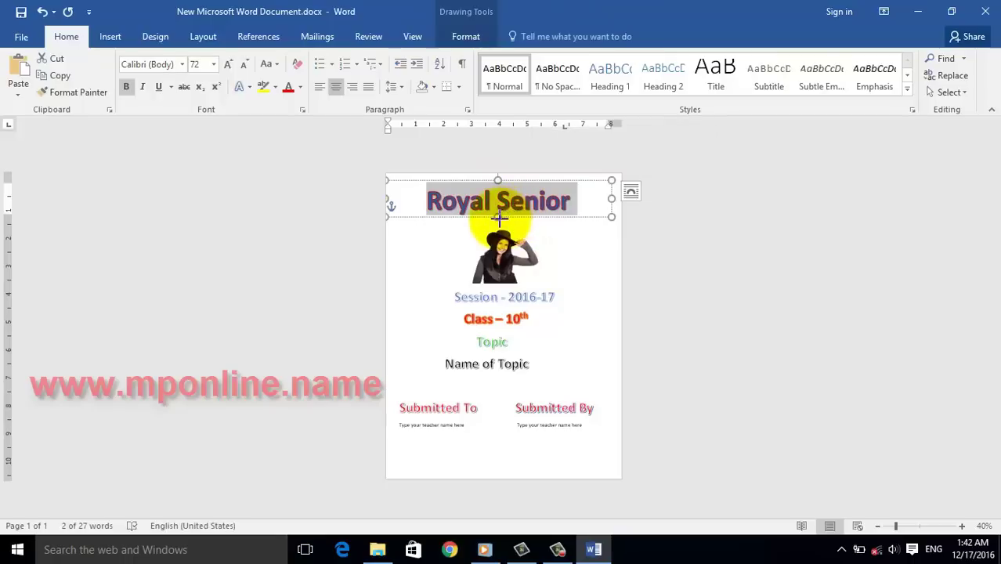
drag(499, 217, 521, 297)
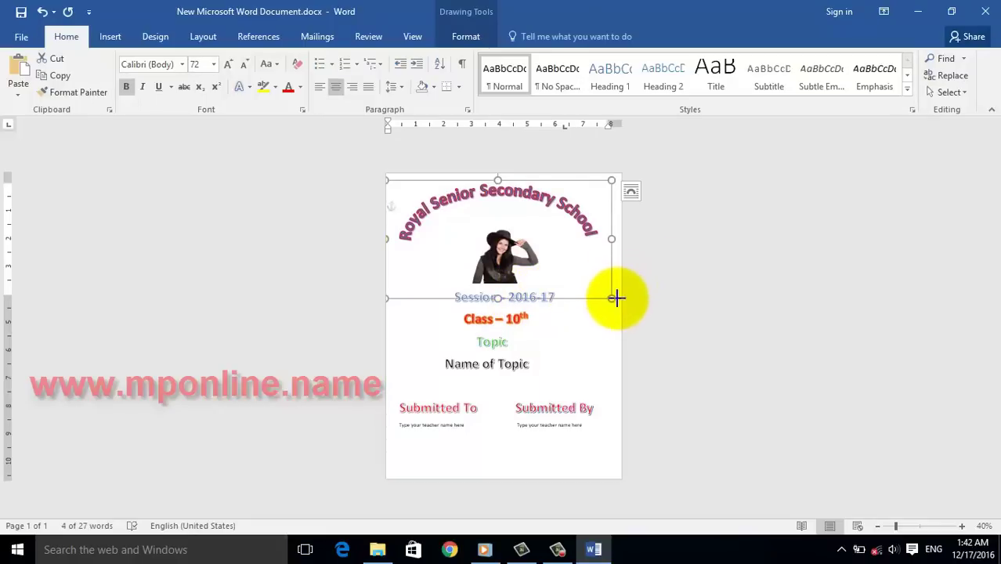
drag(615, 297, 621, 300)
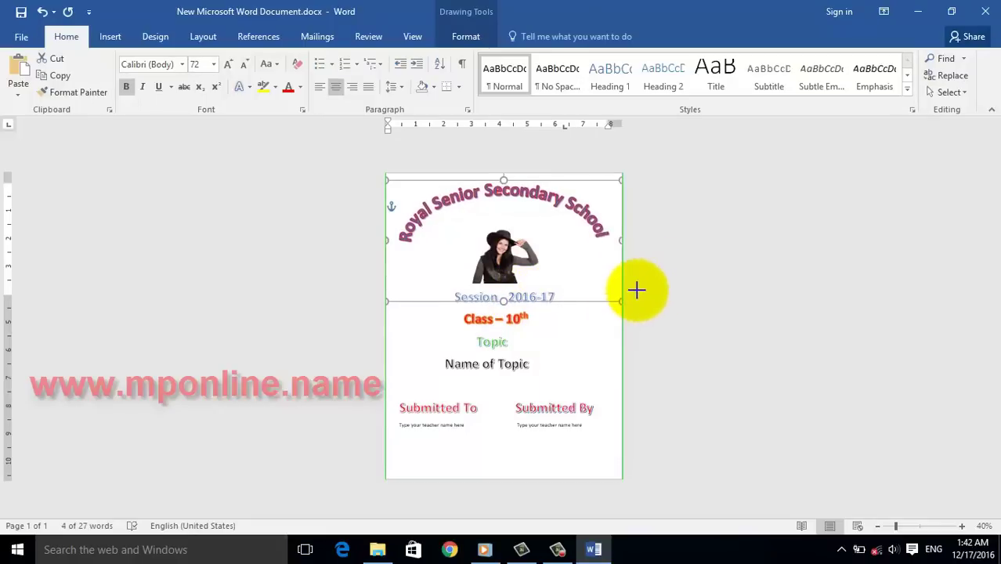
click(717, 268)
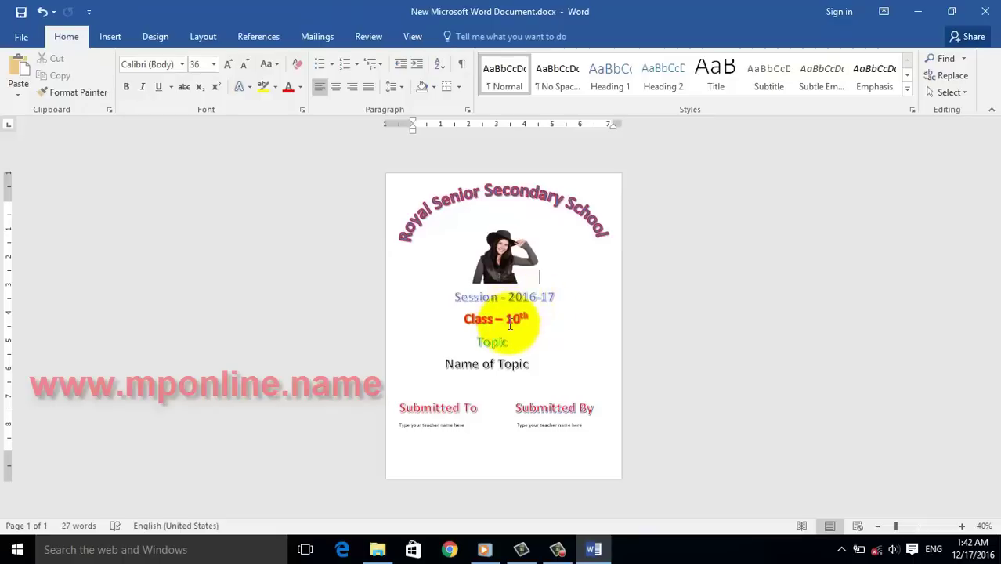
Zoom in and remove the leading space before 'Name of Topic'
click(961, 526)
click(961, 525)
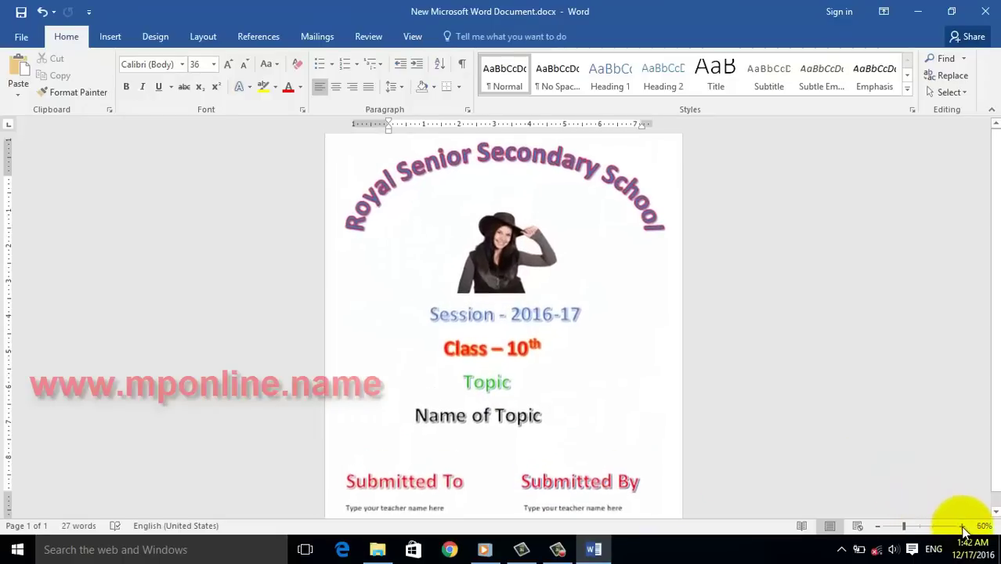
click(962, 526)
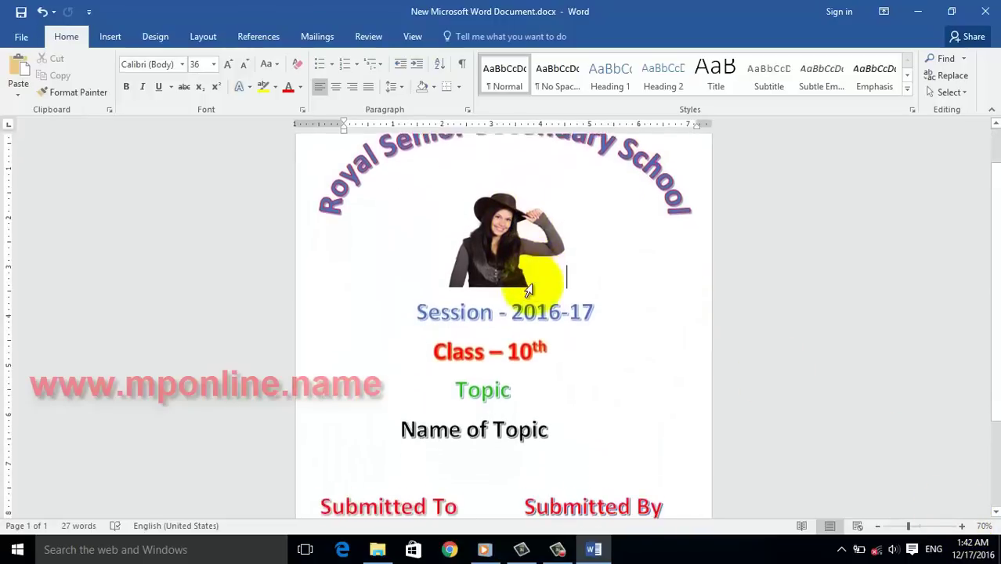
scroll(531, 313, down, 3)
scroll(400, 345, down, 1)
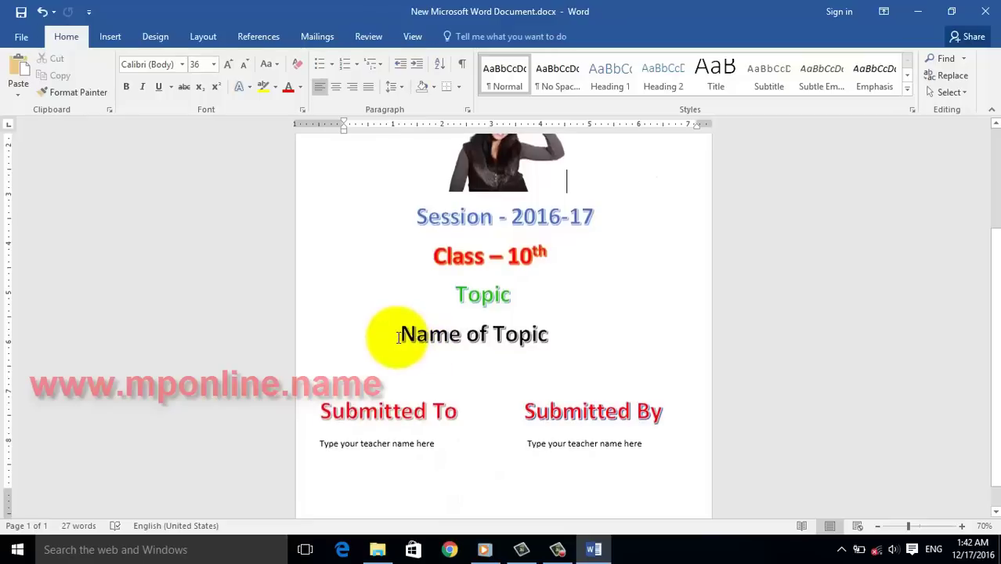
click(404, 351)
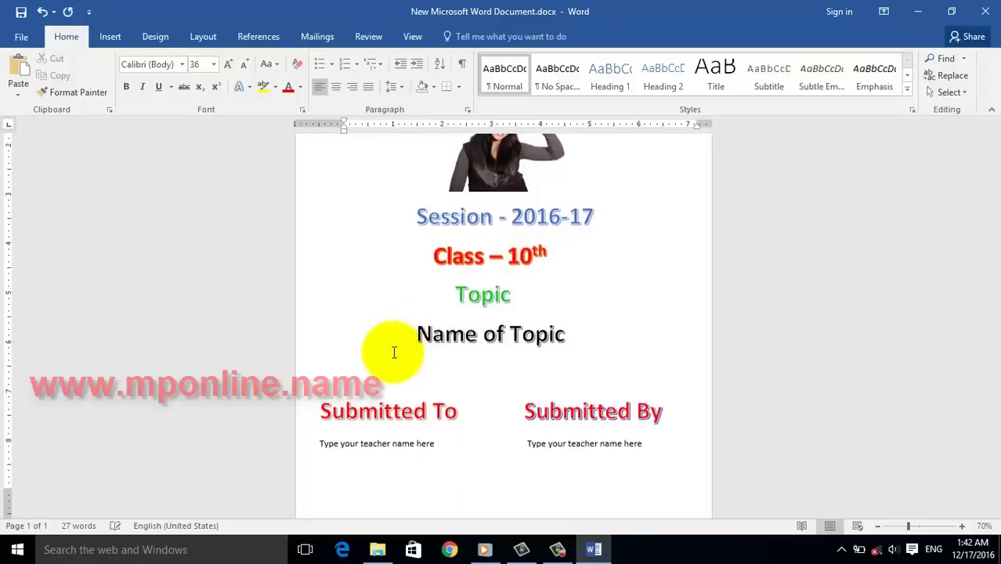
key(BackSpace)
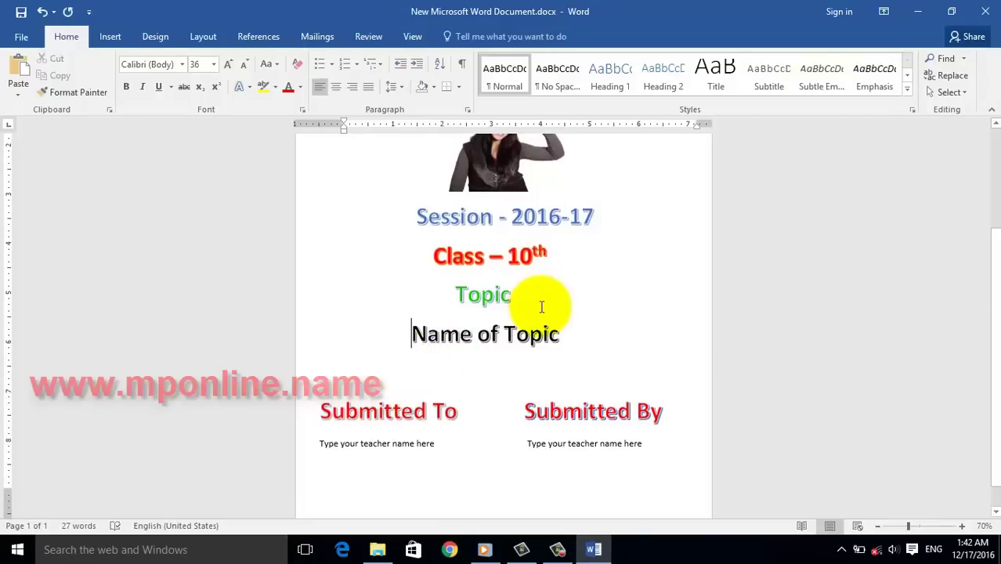
Remove 'teacher' so the Submitted By placeholder reads 'Type your name here', then zoom back out
scroll(470, 345, down, 1)
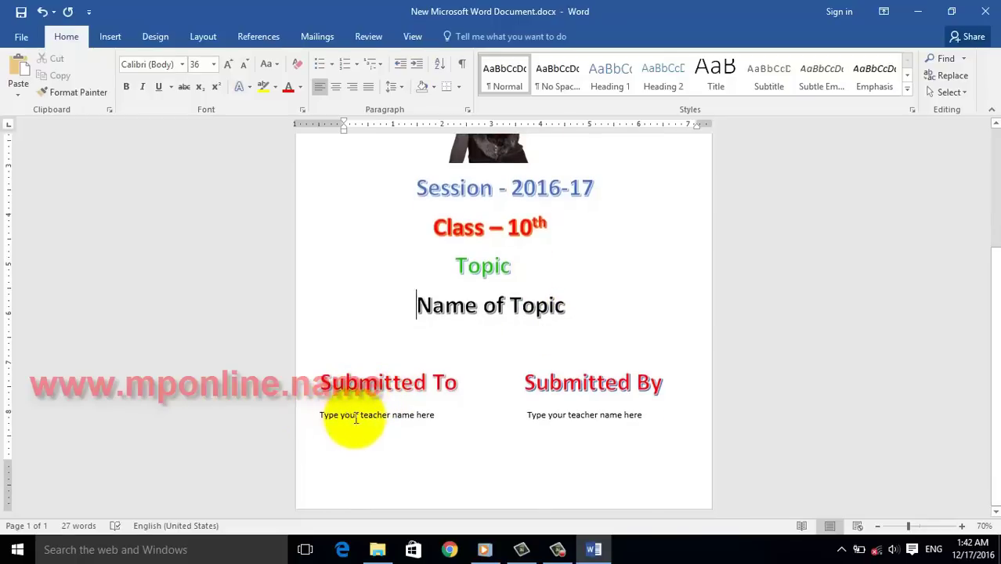
mouse_move(320, 415)
mouse_down()
mouse_move(453, 411)
mouse_move(434, 416)
mouse_up()
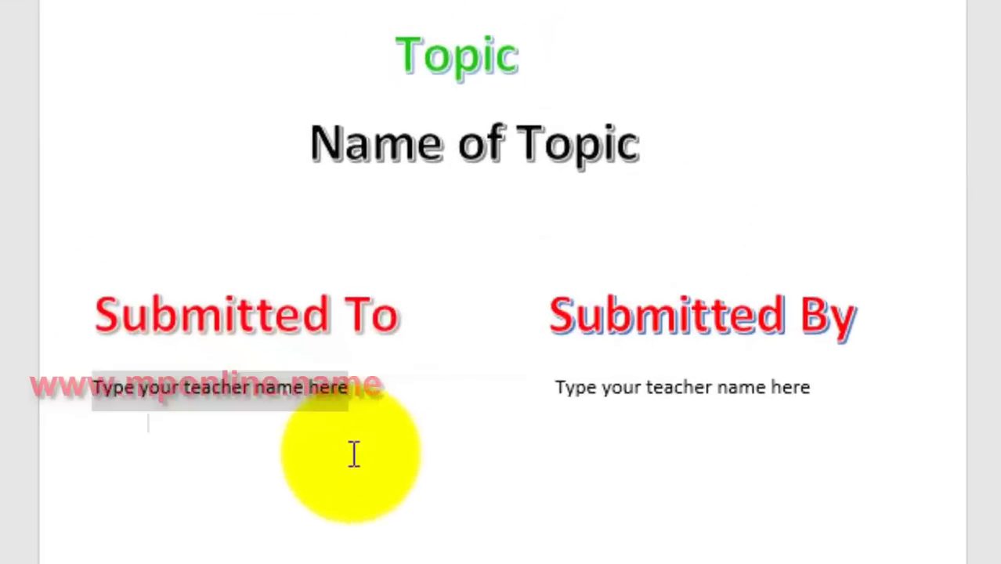
click(436, 446)
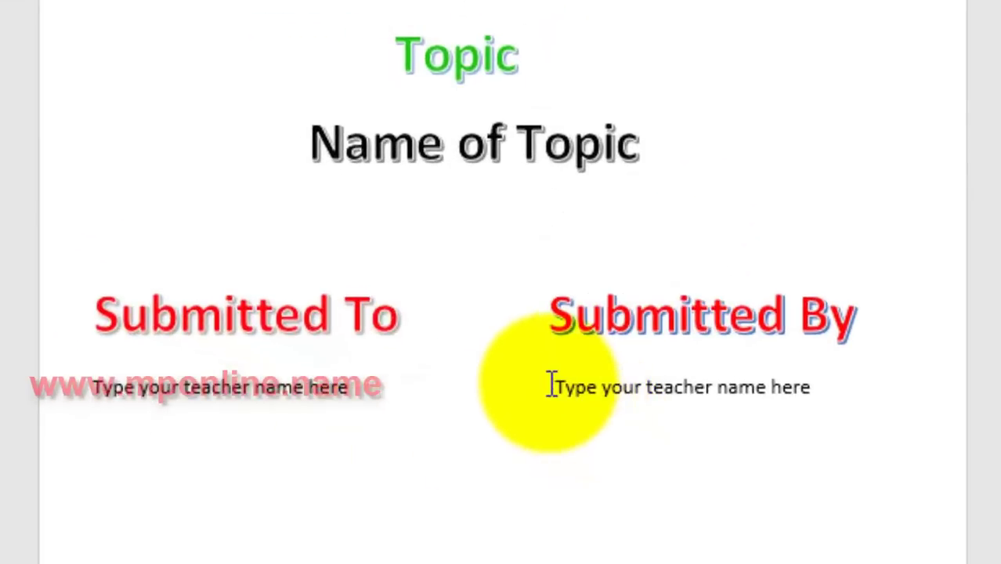
mouse_move(602, 387)
mouse_down()
mouse_move(666, 385)
mouse_move(709, 404)
mouse_up()
click(712, 387)
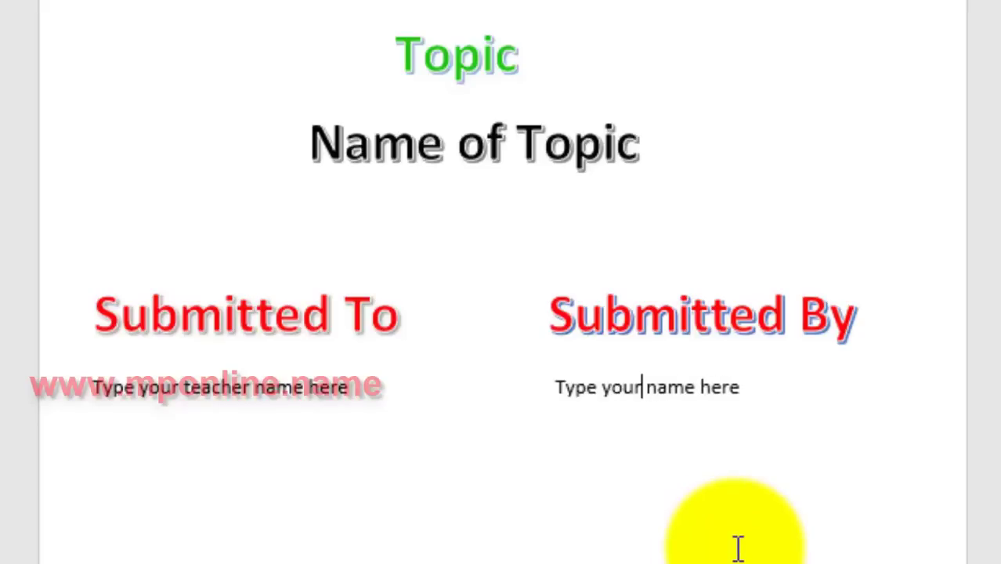
click(558, 388)
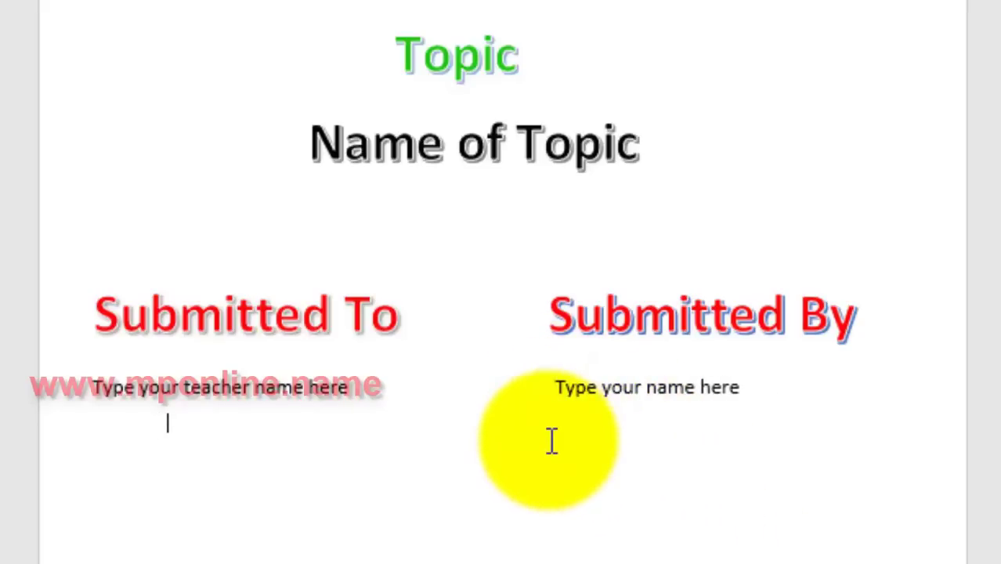
click(556, 388)
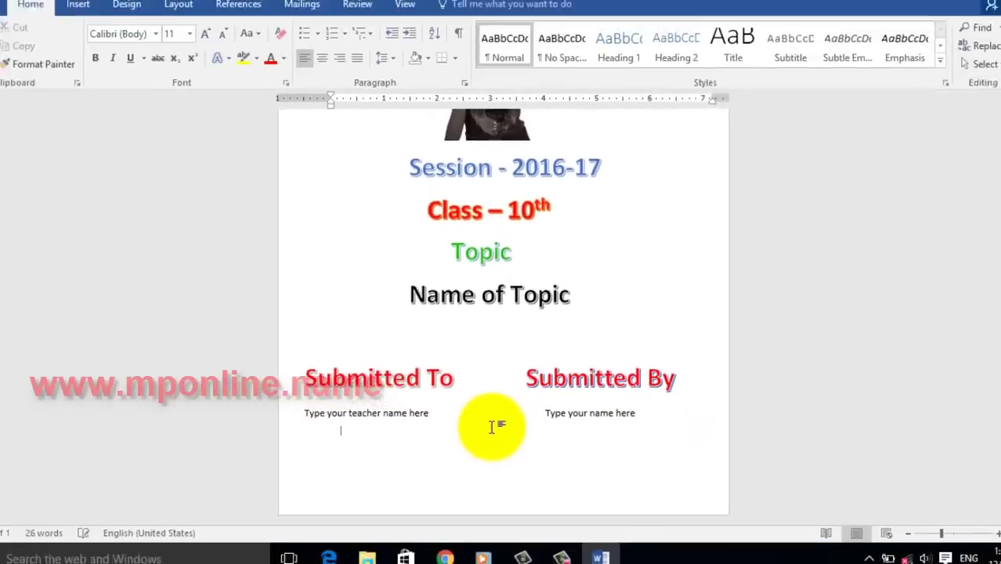
scroll(493, 427, up, 3)
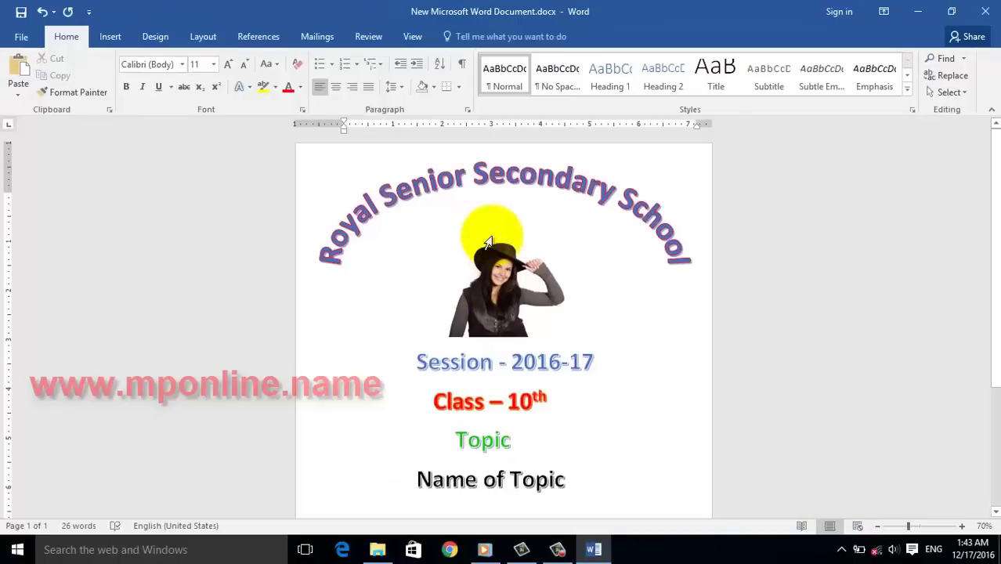
scroll(610, 277, down, 1)
scroll(611, 278, down, 3)
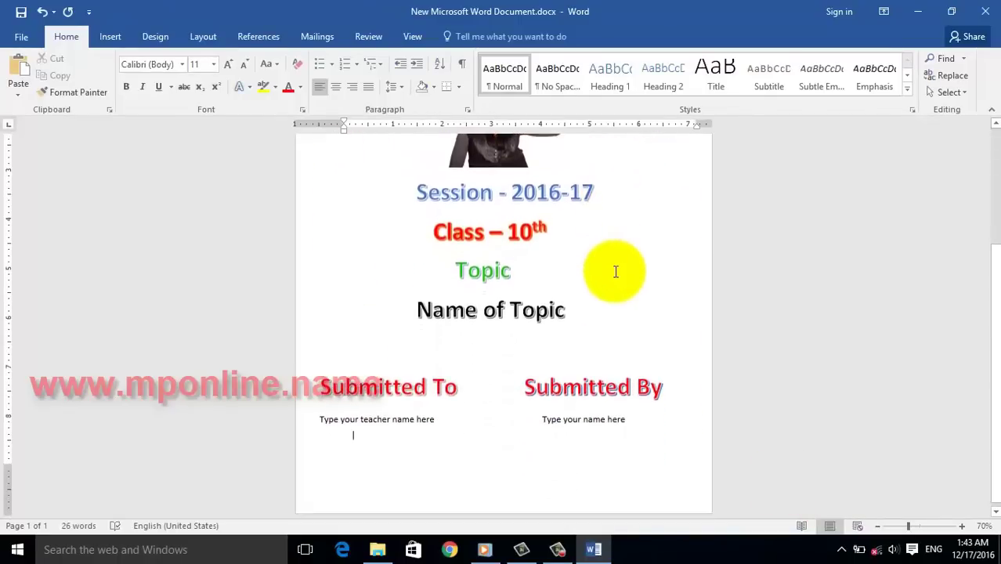
scroll(612, 279, up, 1)
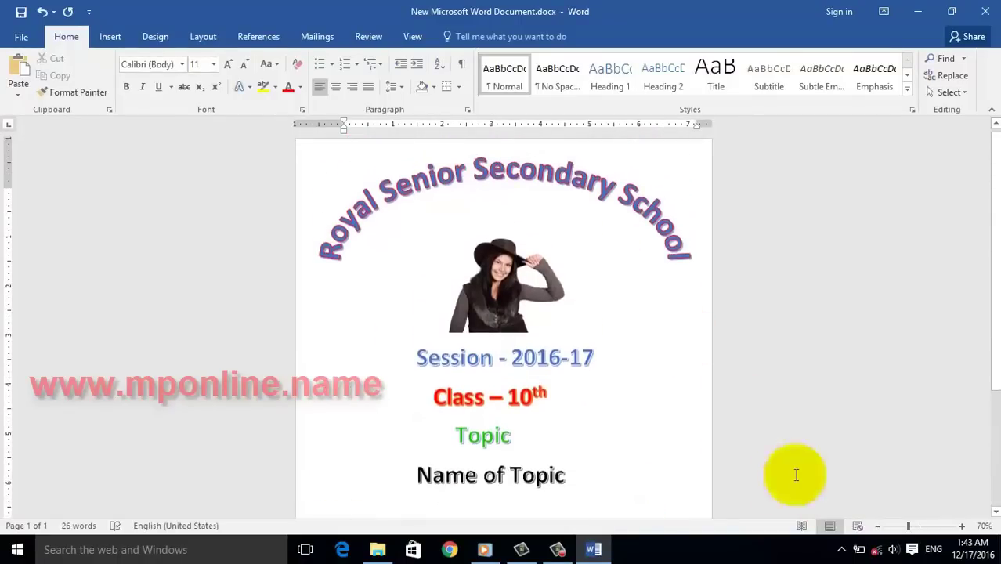
click(879, 526)
click(878, 526)
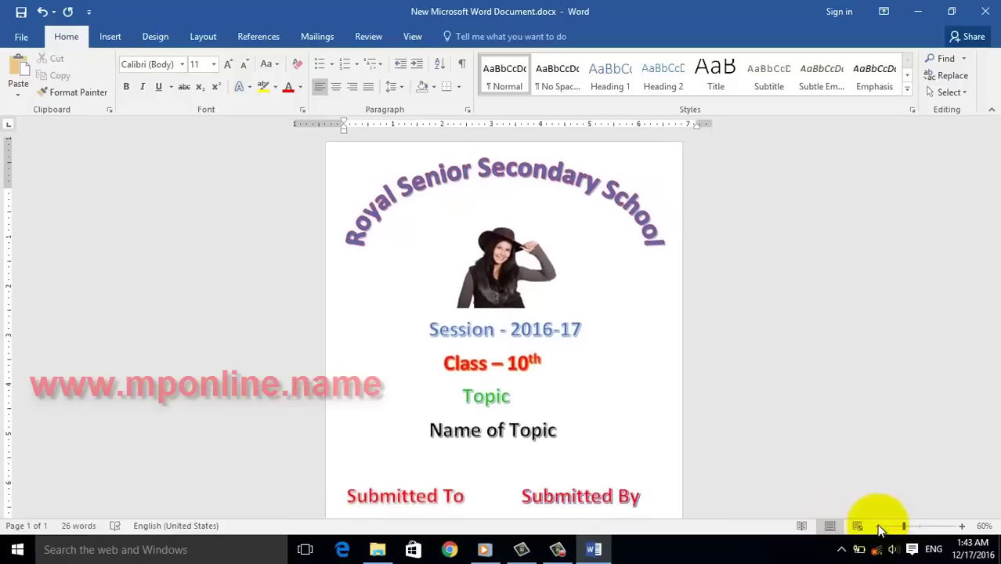
click(878, 526)
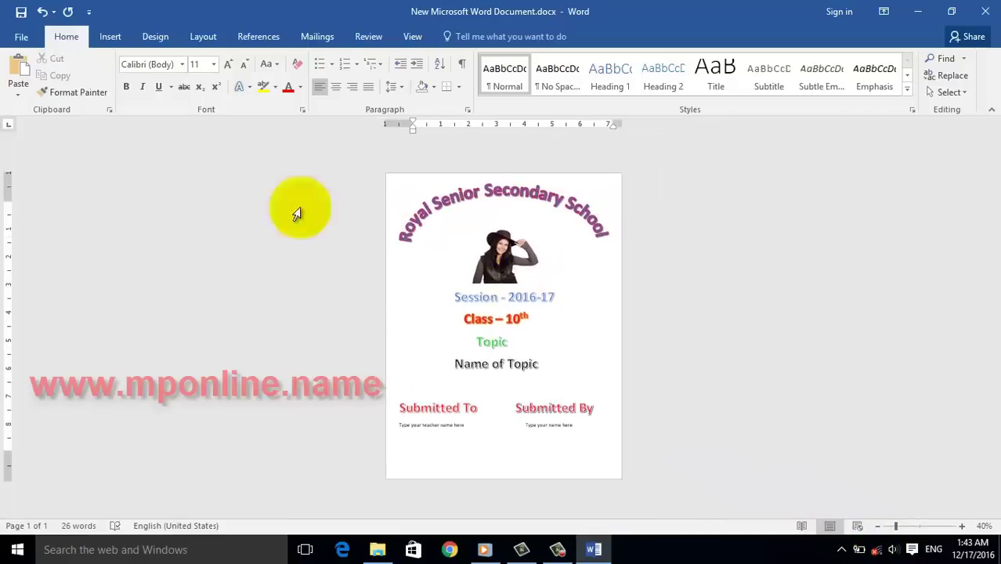
Set the paper size to A4 (8.27" x 11.69") in the print settings, print, and return to editing
click(24, 39)
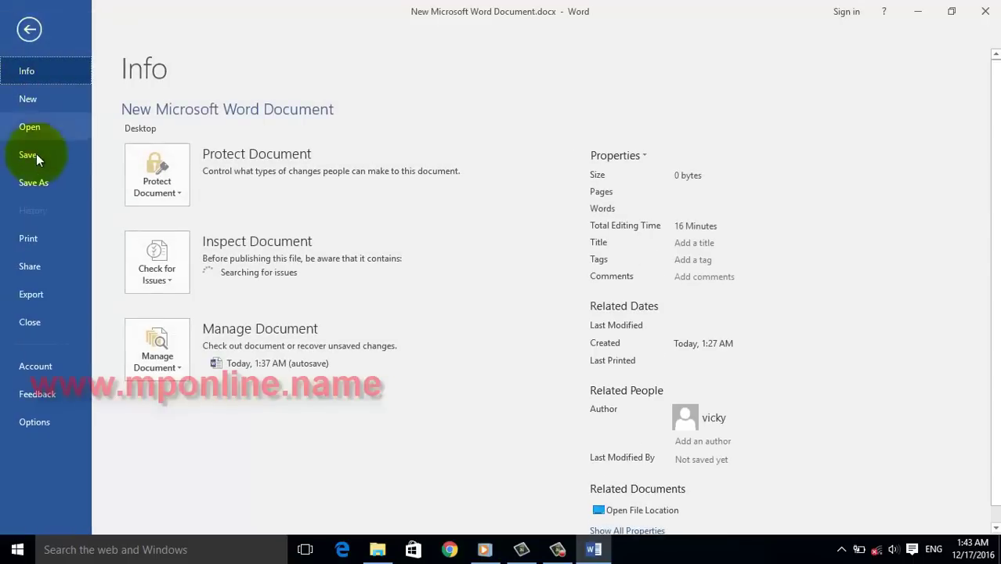
click(34, 241)
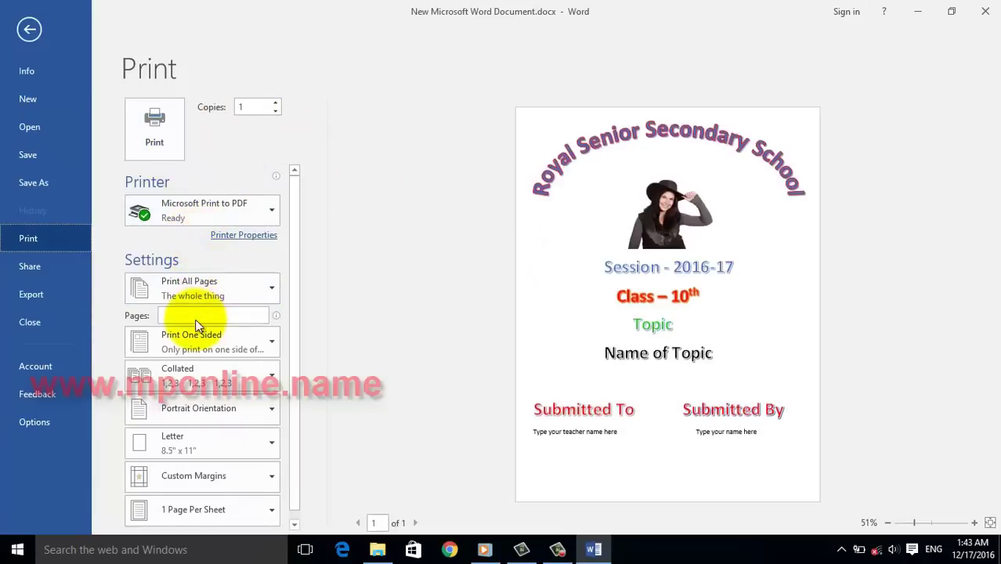
scroll(195, 317, down, 1)
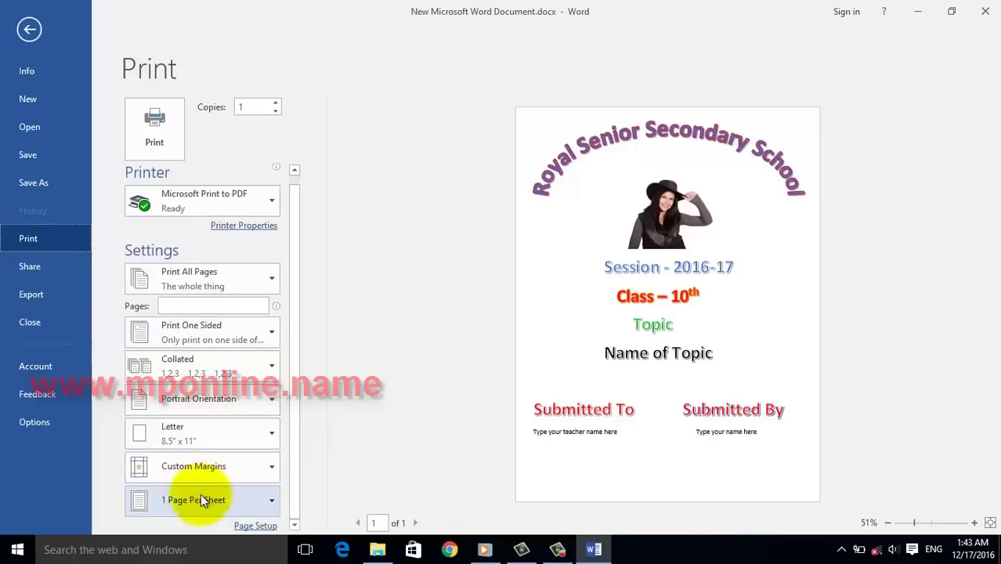
click(193, 433)
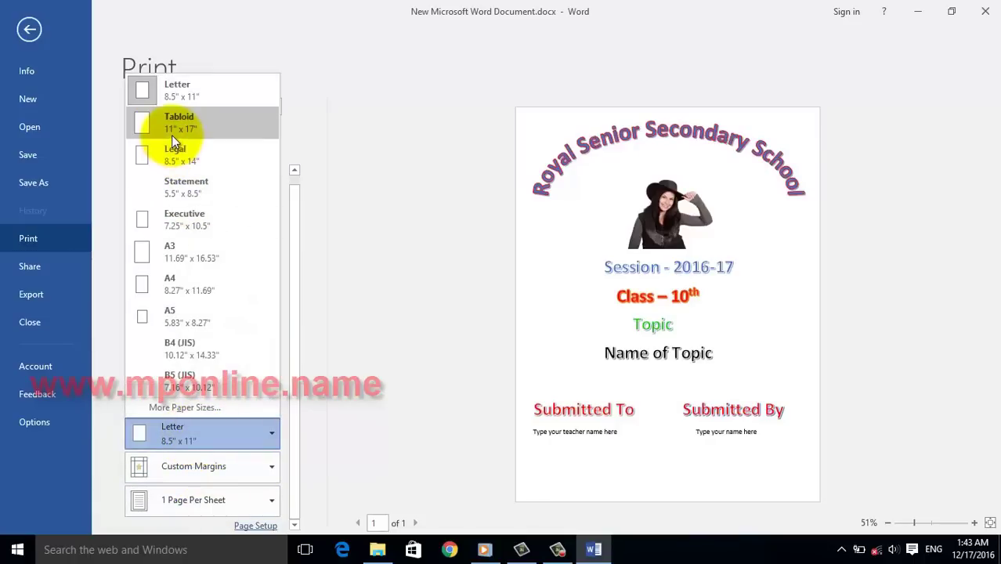
key(Escape)
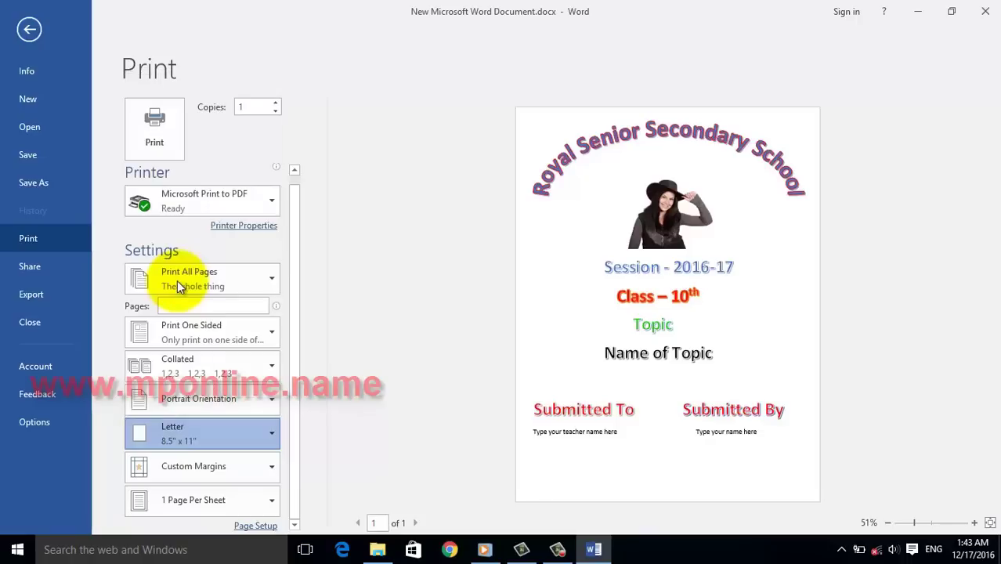
click(162, 129)
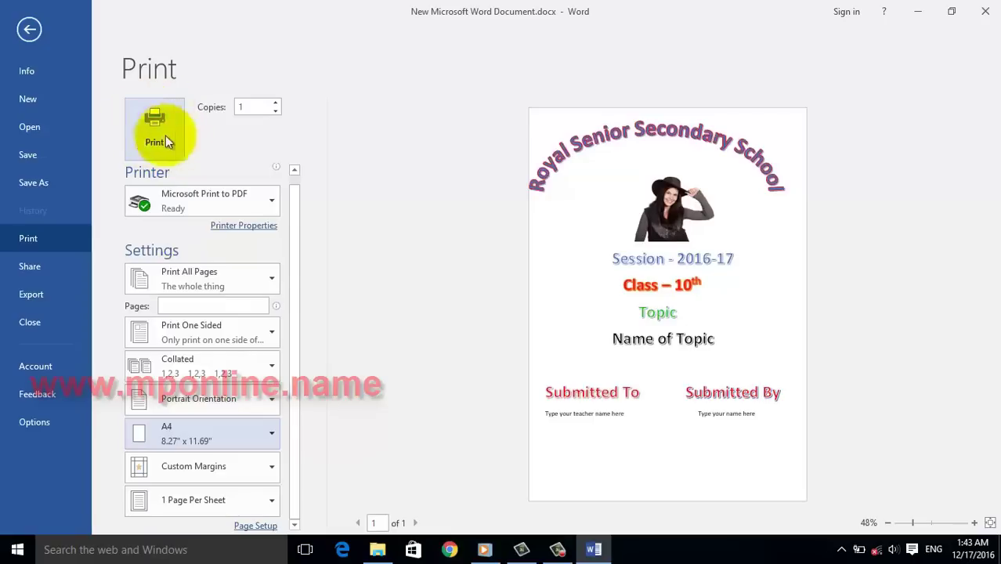
click(160, 125)
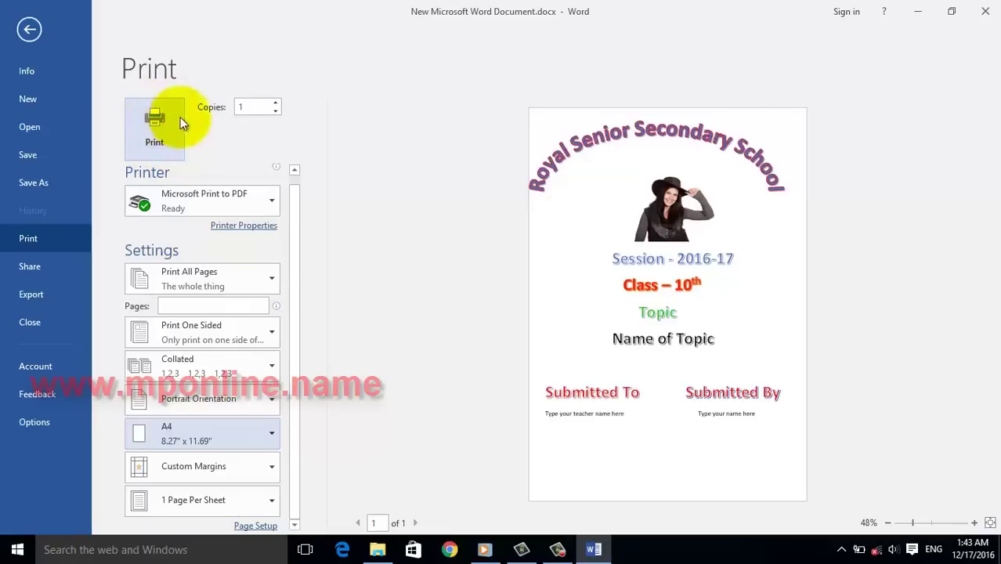
click(24, 25)
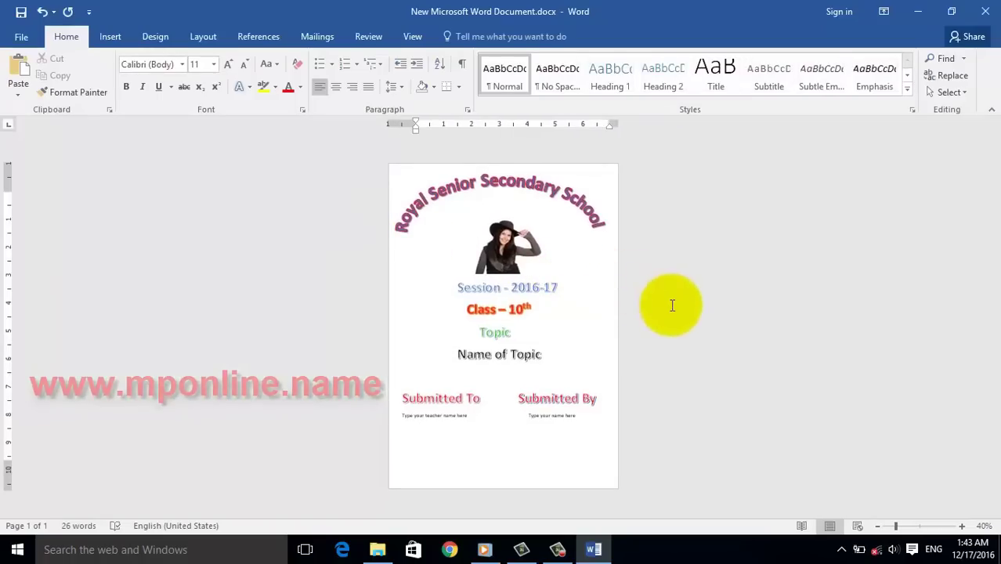